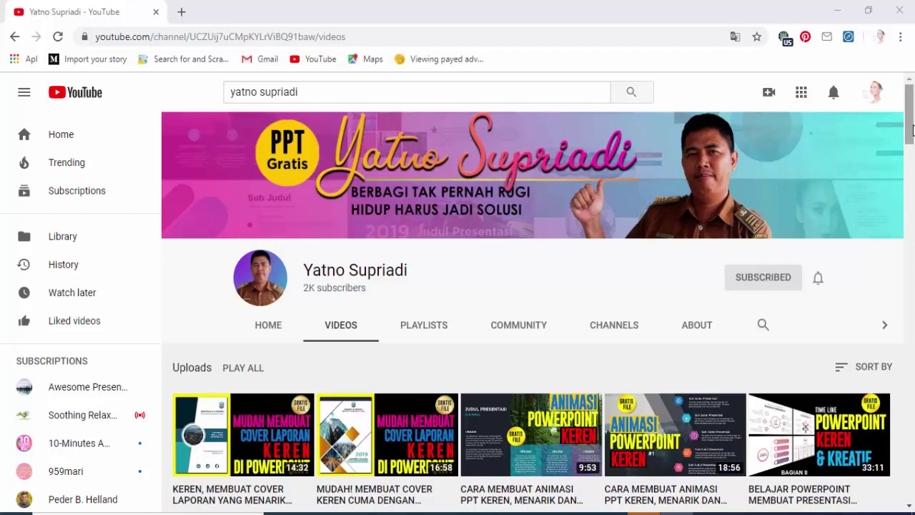
Scroll down the creator's Videos tab of uploaded PowerPoint tutorials
{"action": "left_click_drag", "start_coordinate": [912, 129], "coordinate": [912, 146]}
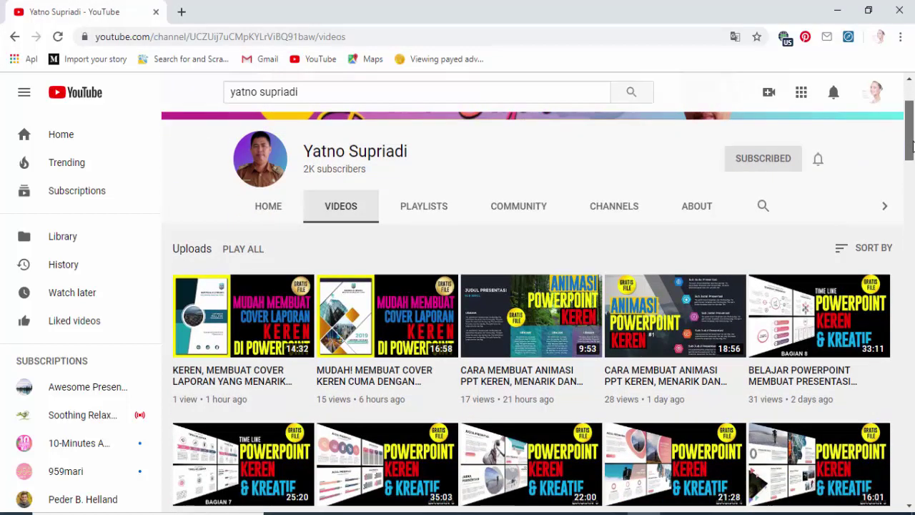
{"action": "mouse_move", "coordinate": [912, 146]}
{"action": "left_mouse_down"}
{"action": "mouse_move", "coordinate": [912, 356]}
{"action": "mouse_move", "coordinate": [911, 143]}
{"action": "left_mouse_up"}
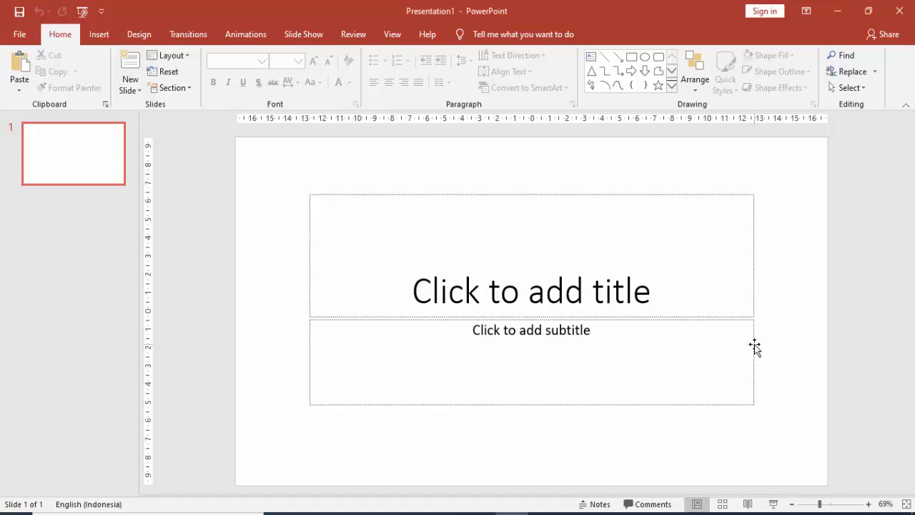
Delete the subtitle and title placeholders from slide 1
{"action": "left_click", "coordinate": [754, 346]}
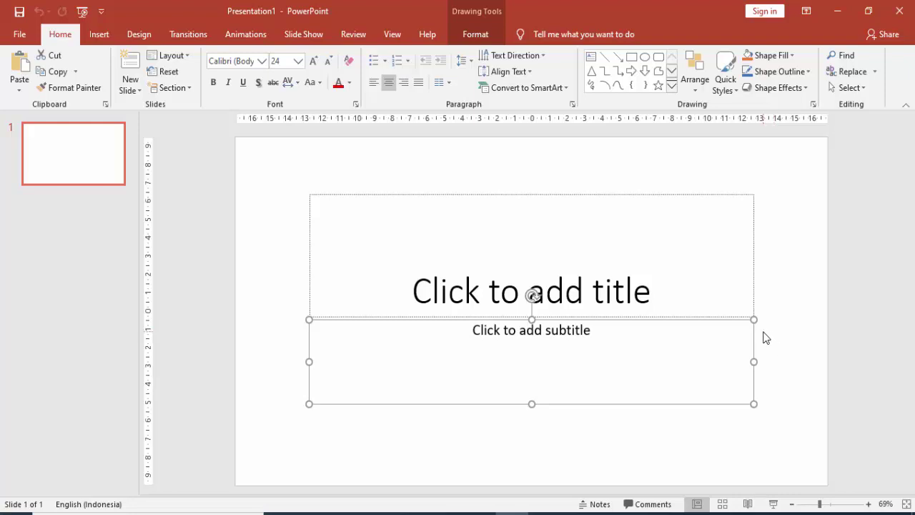
{"action": "left_click", "coordinate": [754, 280]}
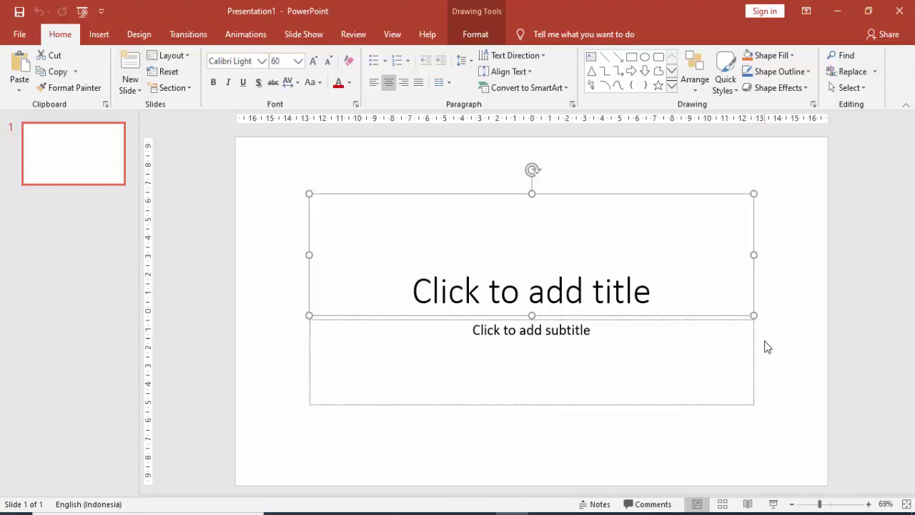
{"action": "left_click", "coordinate": [754, 348]}
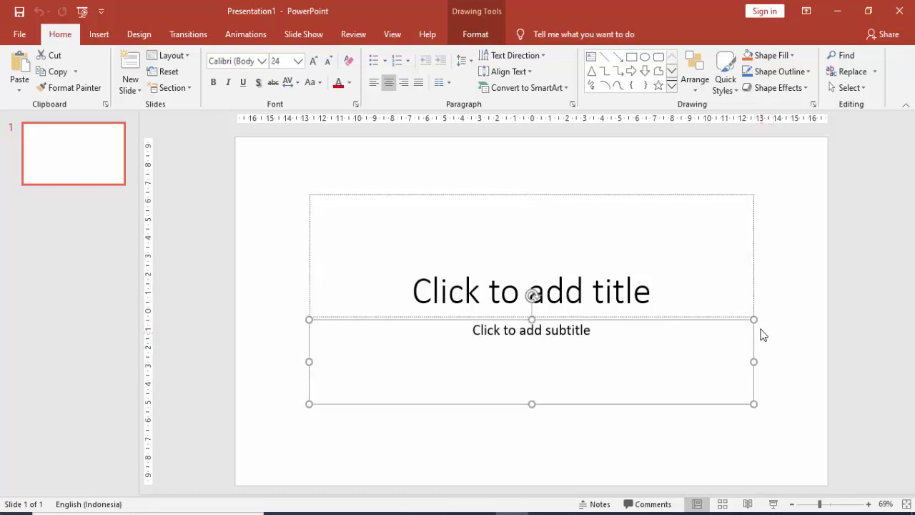
{"action": "key", "text": "Delete"}
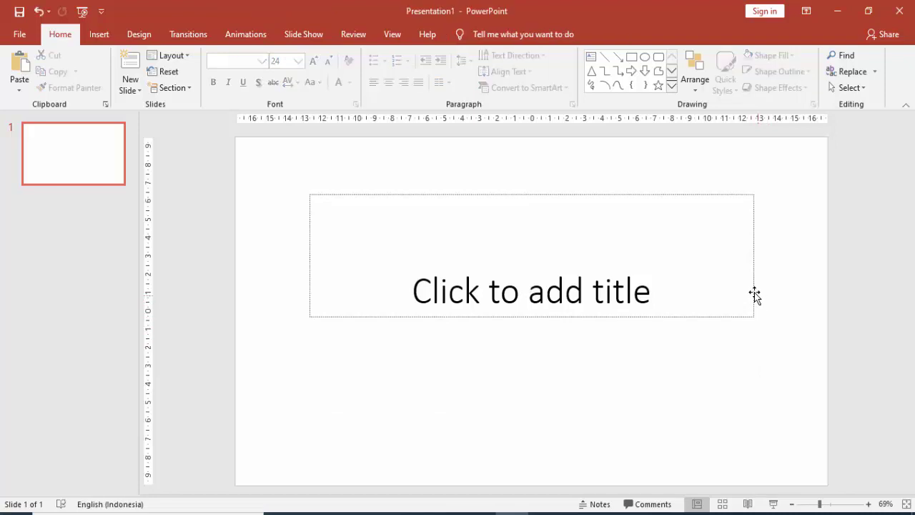
{"action": "left_click", "coordinate": [756, 298]}
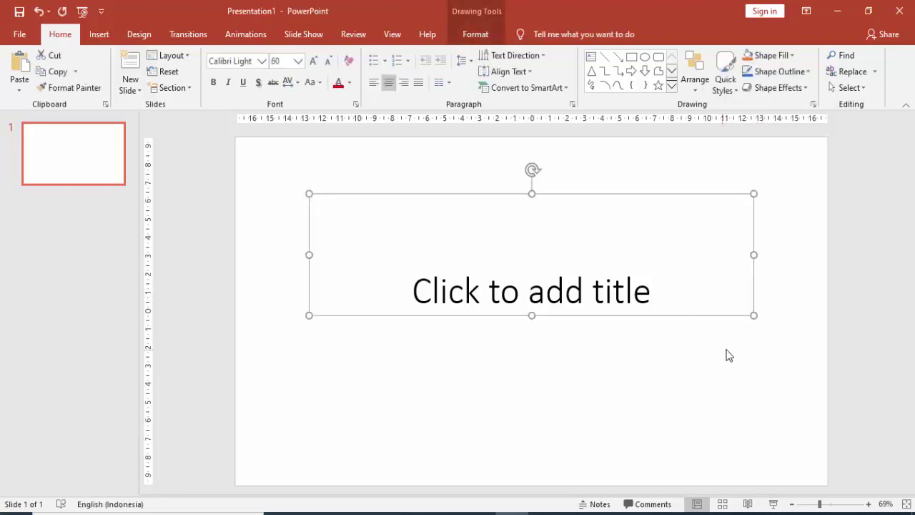
{"action": "key", "text": "Delete"}
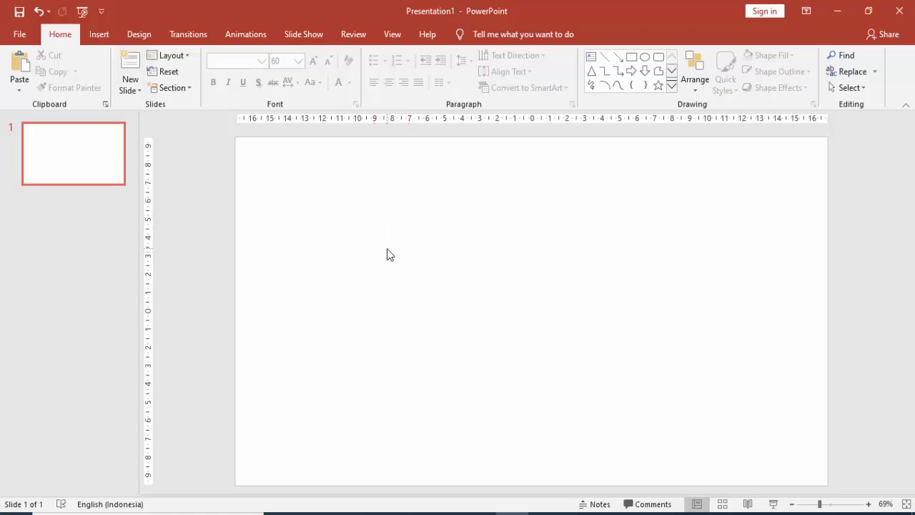
Set a custom portrait slide size of 21 × 29.7 cm, scaling content with Maximize
{"action": "left_click", "coordinate": [147, 34]}
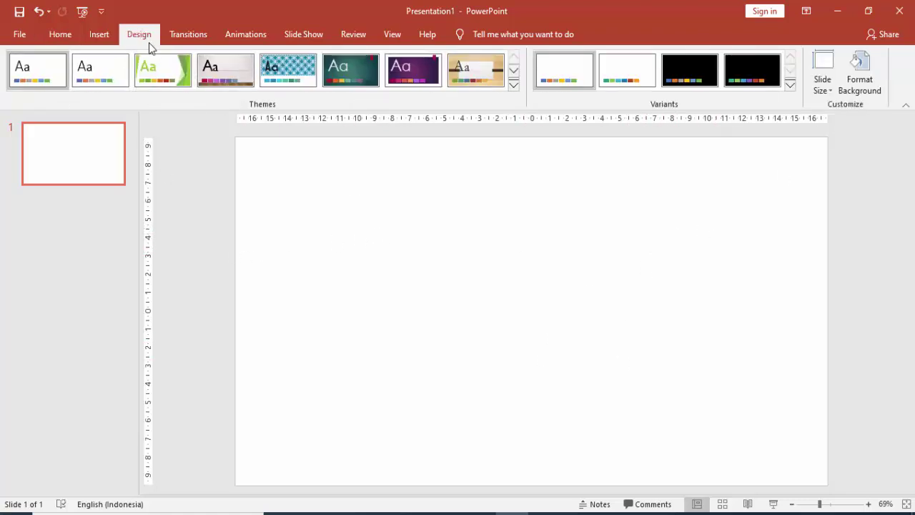
{"action": "left_click", "coordinate": [822, 84]}
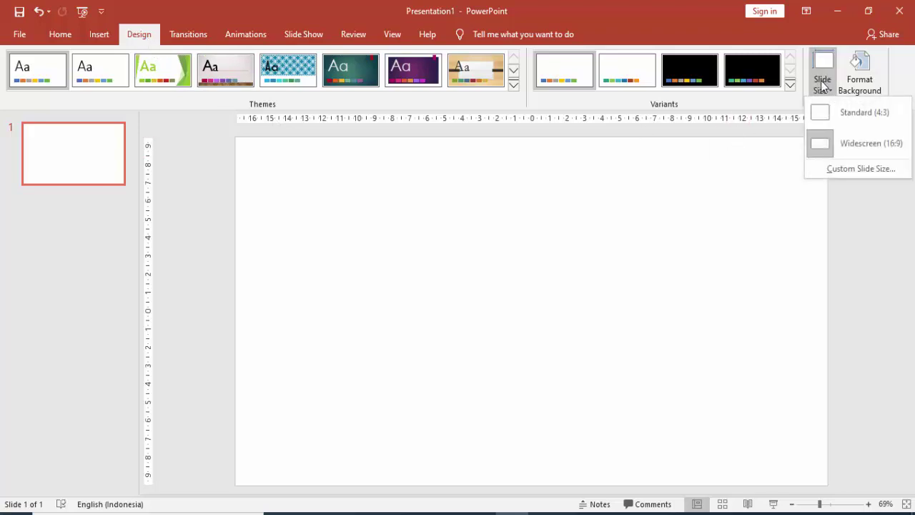
{"action": "left_click", "coordinate": [832, 169]}
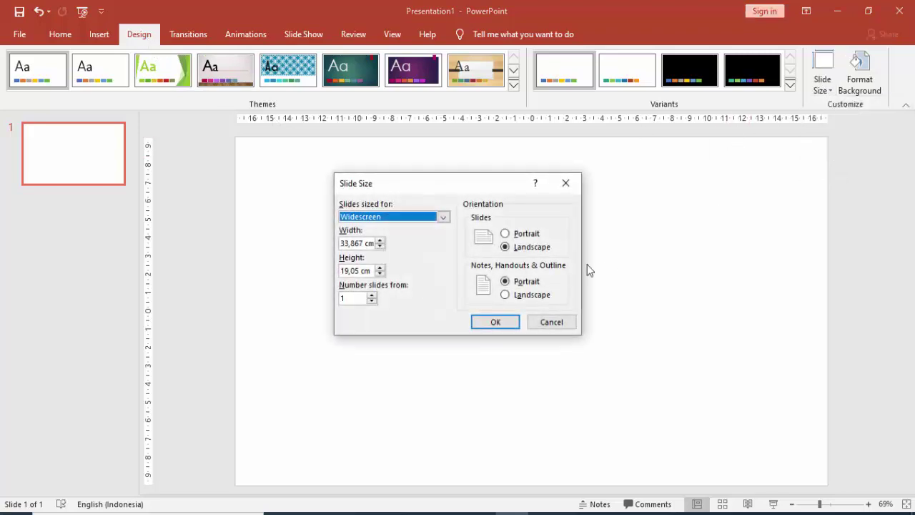
{"action": "left_click", "coordinate": [520, 237]}
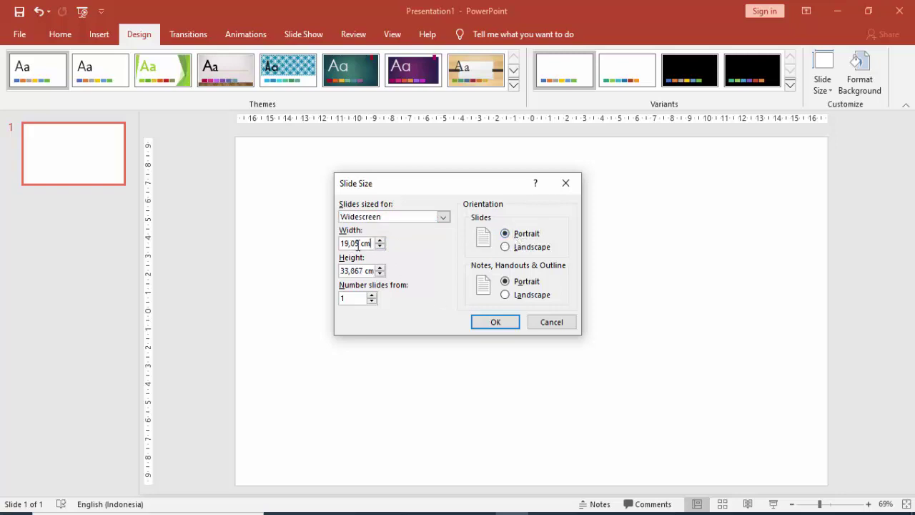
{"action": "left_click_drag", "start_coordinate": [372, 244], "coordinate": [326, 245]}
{"action": "type", "text": "21"}
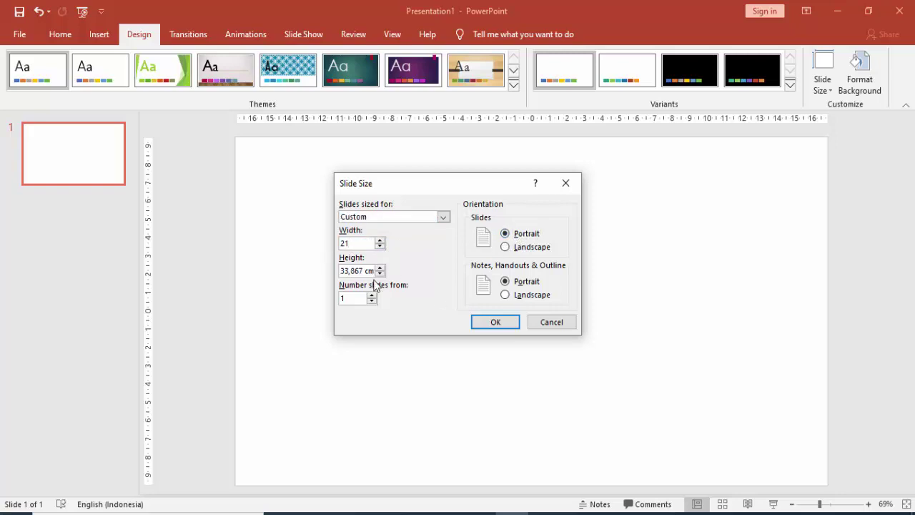
{"action": "left_click_drag", "start_coordinate": [342, 270], "coordinate": [393, 273]}
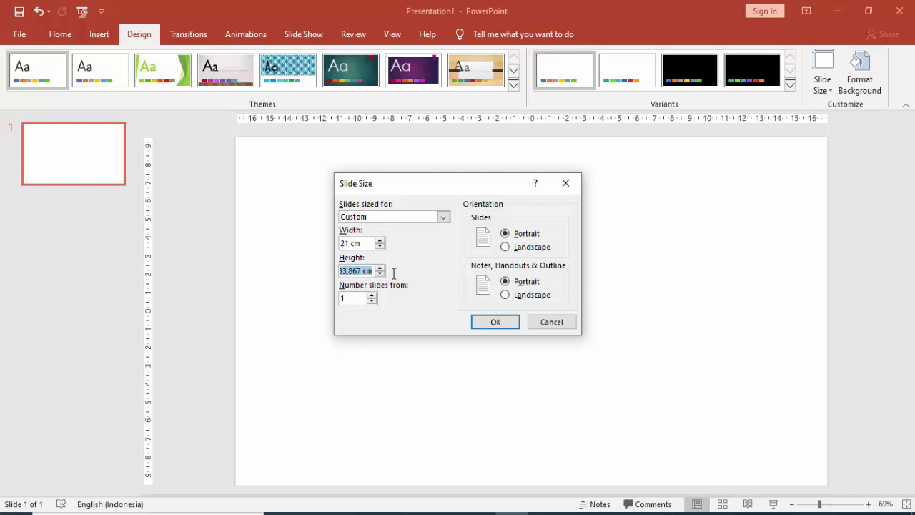
{"action": "type", "text": "29,7"}
{"action": "left_click", "coordinate": [475, 325]}
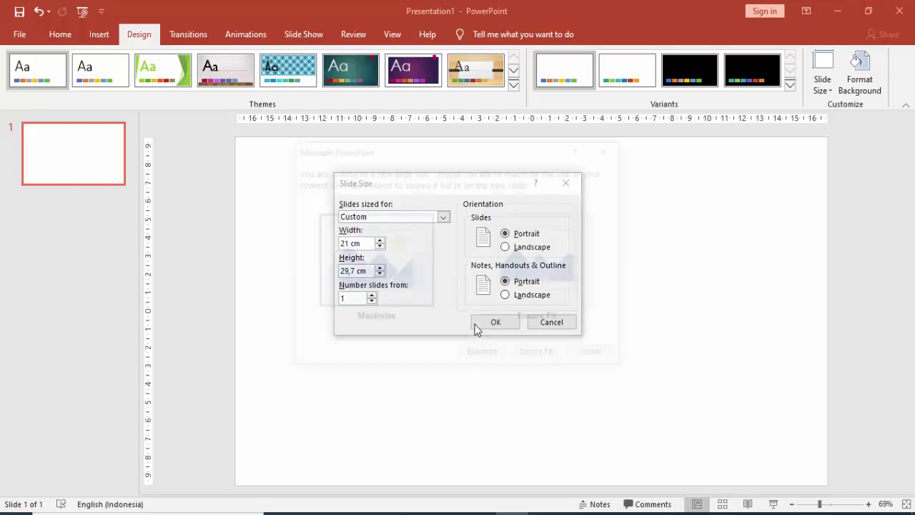
{"action": "left_click", "coordinate": [483, 360]}
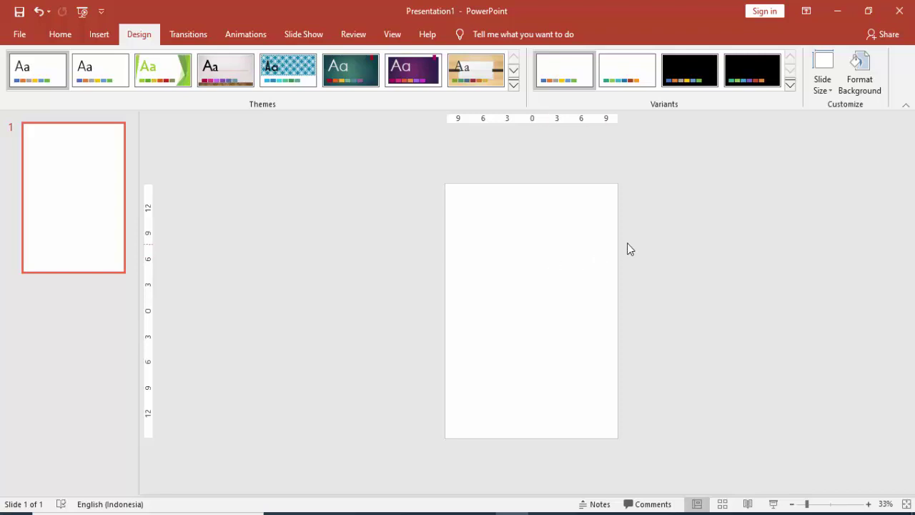
{"action": "scroll", "coordinate": [603, 245], "scroll_direction": "up", "scroll_amount": 1}
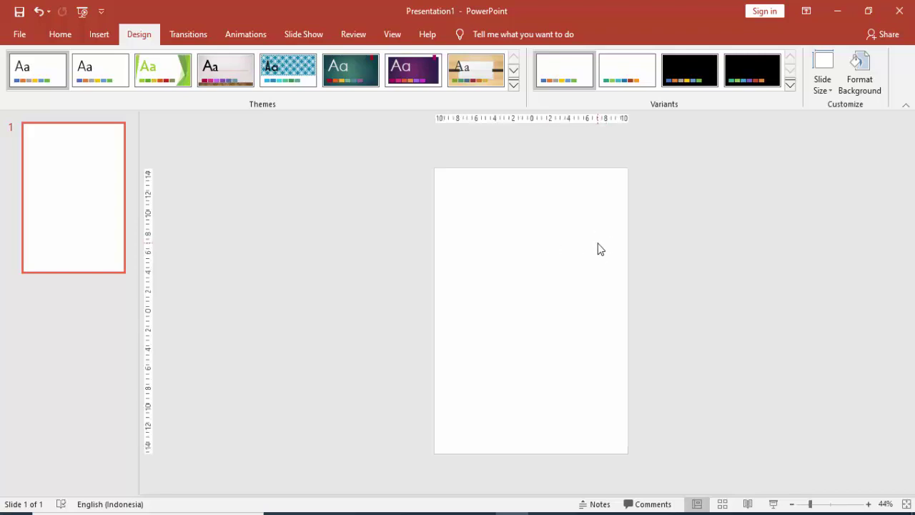
{"action": "scroll", "coordinate": [597, 247], "scroll_direction": "up", "scroll_amount": 1}
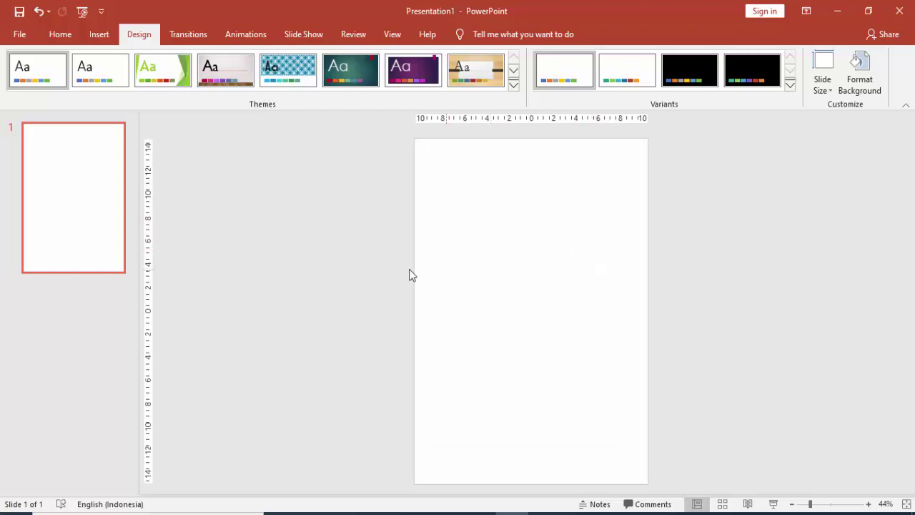
Draw a 16.27 cm blue square in the slide's middle and bring up its rotation settings
{"action": "left_click", "coordinate": [63, 37]}
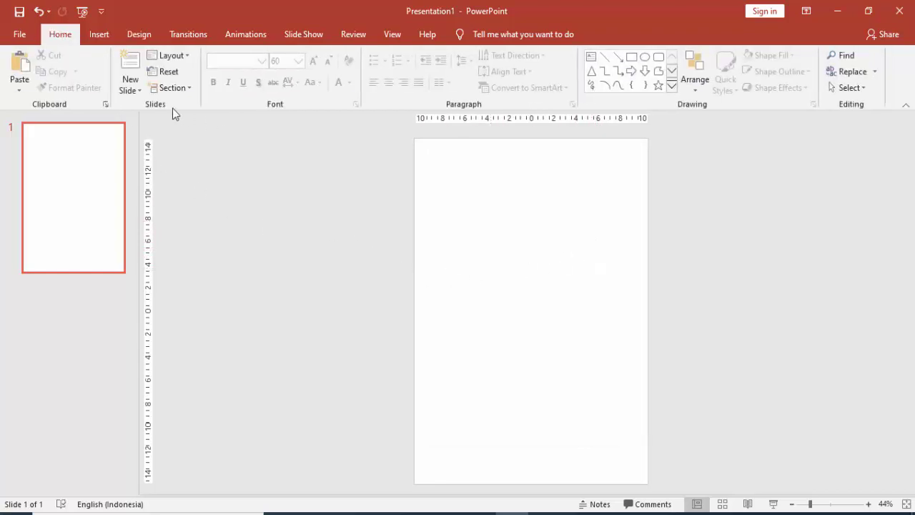
{"action": "left_click", "coordinate": [100, 35]}
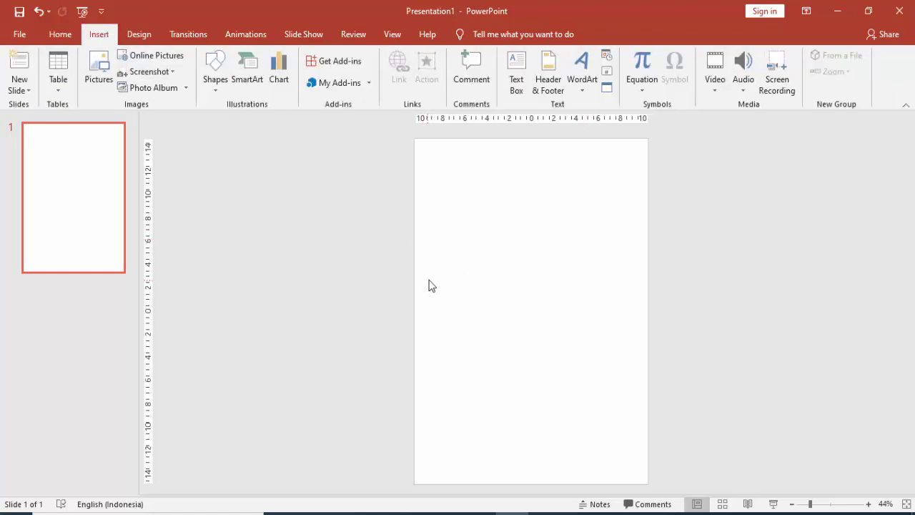
{"action": "left_click", "coordinate": [215, 68]}
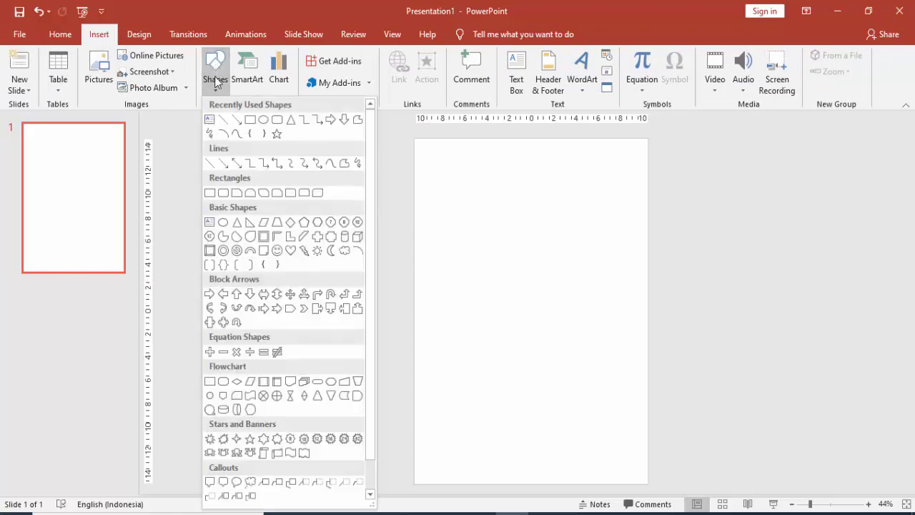
{"action": "left_click", "coordinate": [247, 121]}
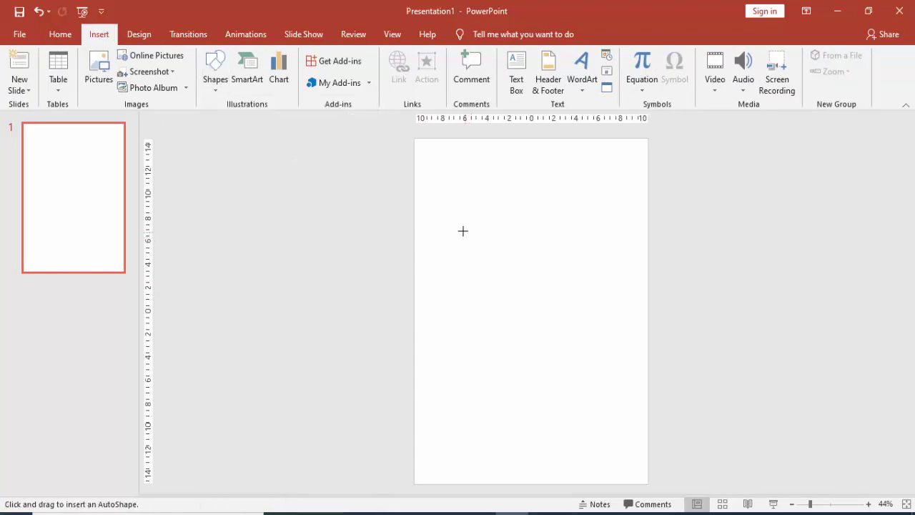
{"action": "left_click_drag", "start_coordinate": [443, 198], "coordinate": [624, 388]}
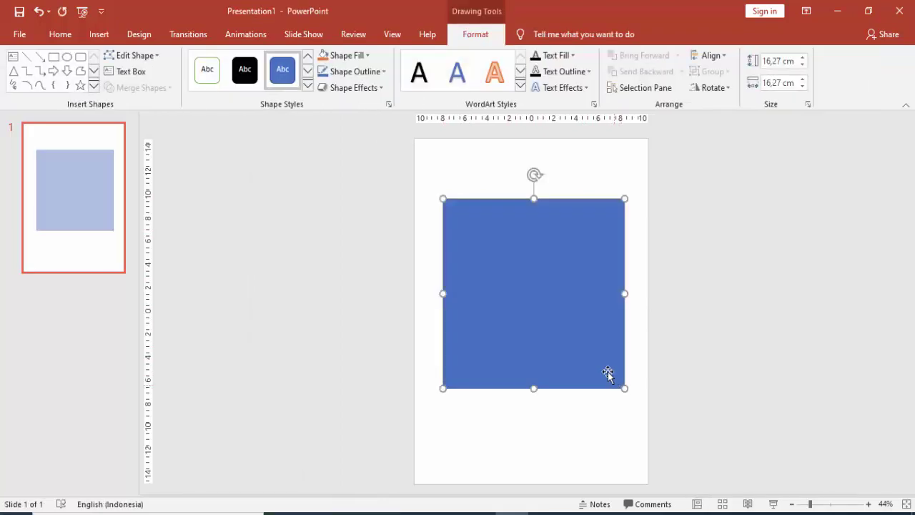
{"action": "left_click", "coordinate": [715, 88]}
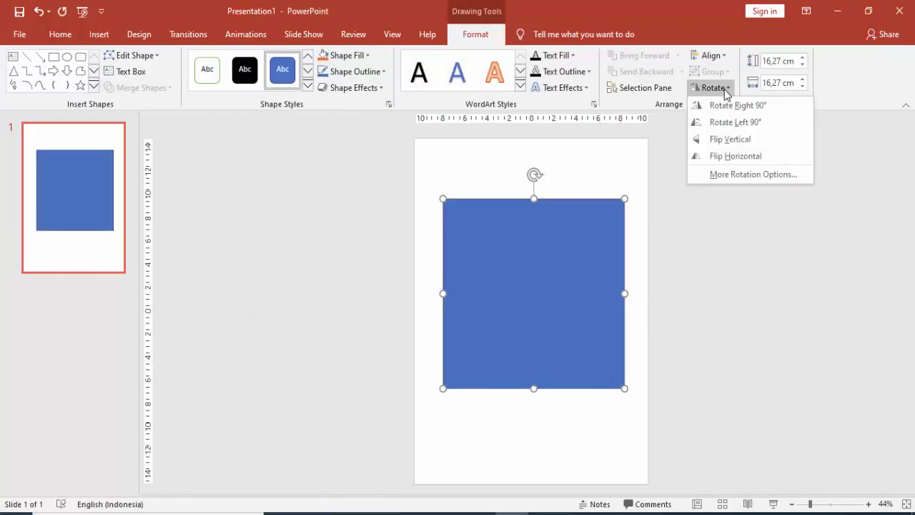
{"action": "left_click", "coordinate": [721, 174]}
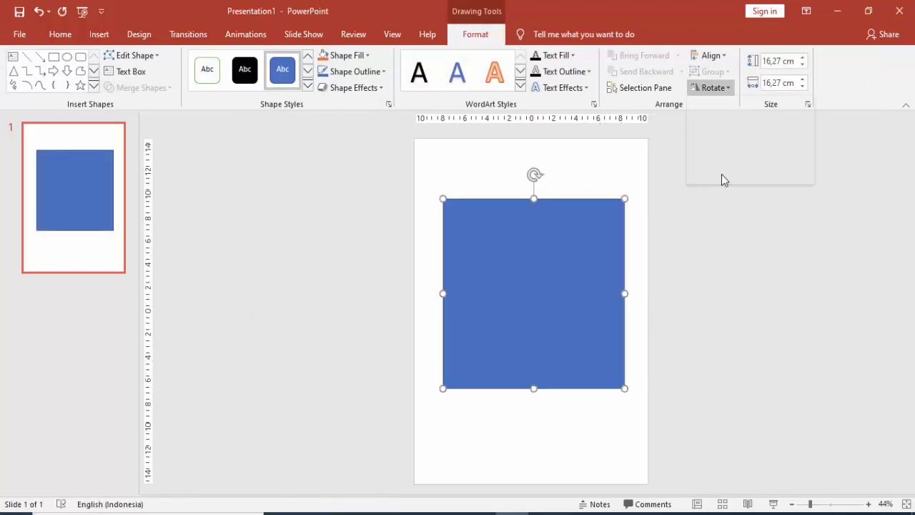
Rotate the square 45° into a diamond centred on the left edge, enlarged to 16.37 cm
{"action": "double_click", "coordinate": [861, 262]}
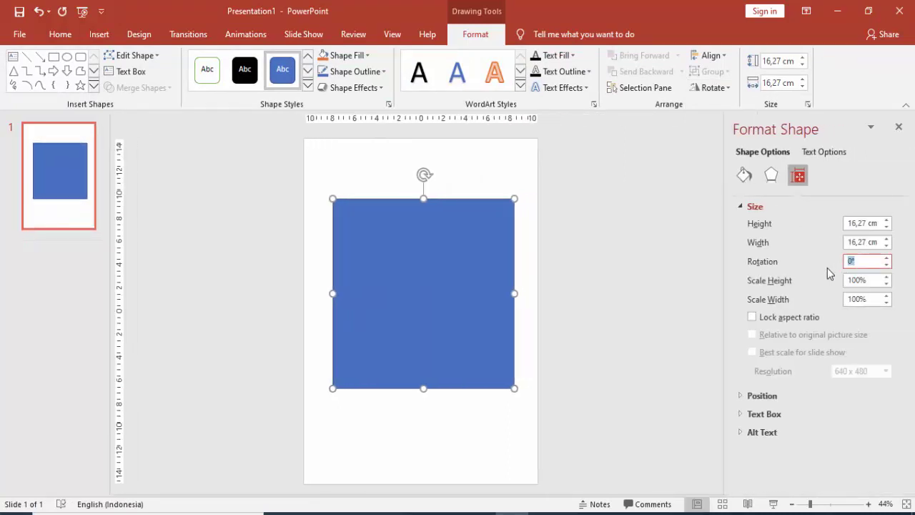
{"action": "key", "text": "Return"}
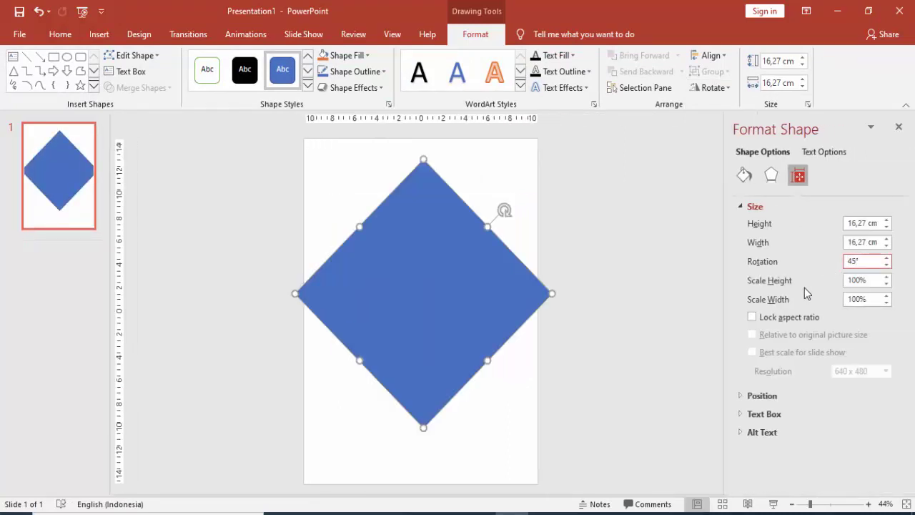
{"action": "left_click_drag", "start_coordinate": [482, 312], "coordinate": [364, 337]}
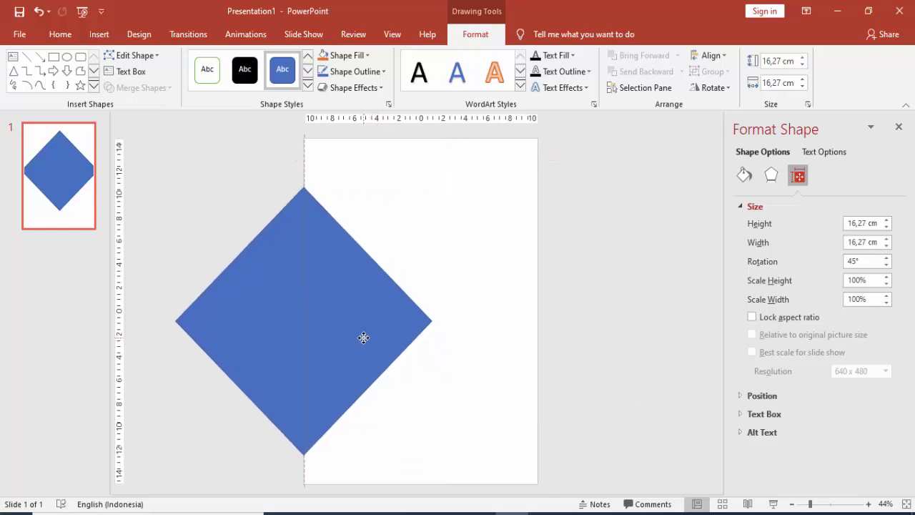
{"action": "left_click_drag", "start_coordinate": [364, 337], "coordinate": [364, 337]}
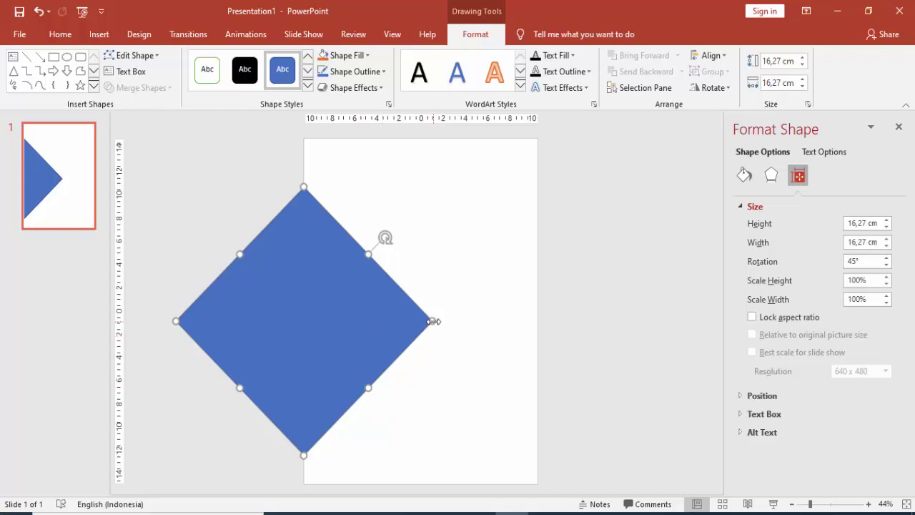
{"action": "left_click_drag", "start_coordinate": [434, 321], "coordinate": [434, 321]}
Remove the diamond's outline and place a copy on the slide's right edge
{"action": "left_click", "coordinate": [749, 179]}
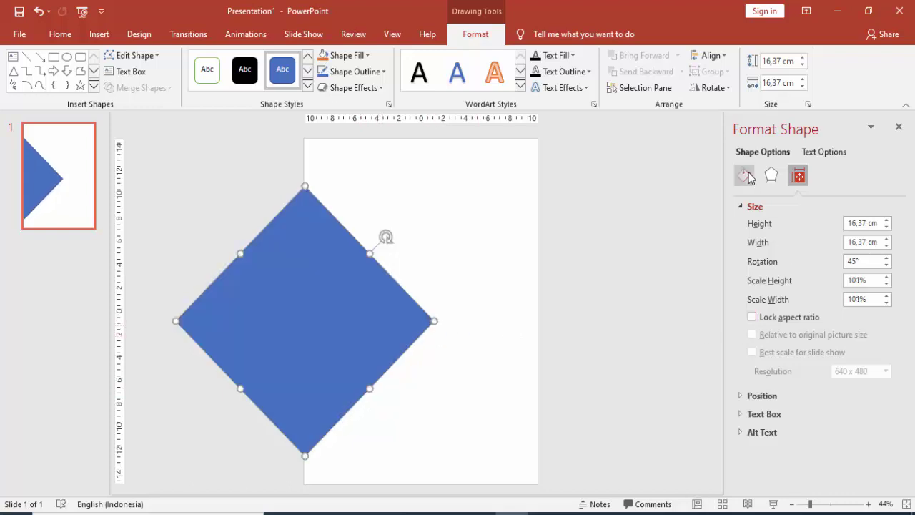
{"action": "left_click", "coordinate": [741, 227]}
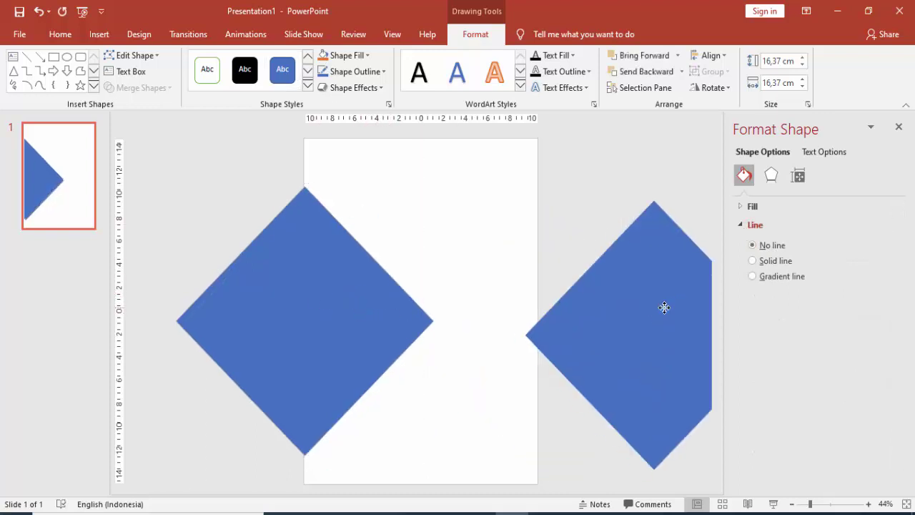
{"action": "left_click_drag", "start_coordinate": [343, 298], "coordinate": [613, 291]}
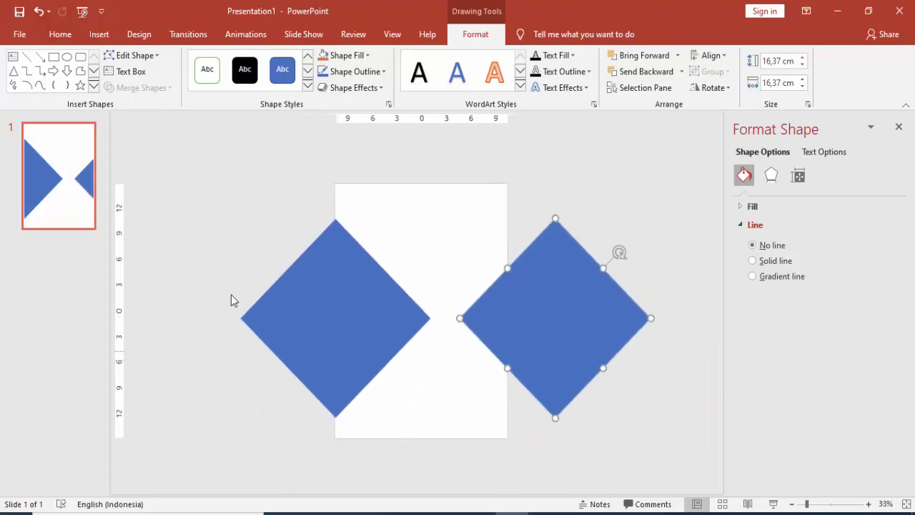
{"action": "left_click", "coordinate": [231, 204]}
{"action": "left_click", "coordinate": [98, 34]}
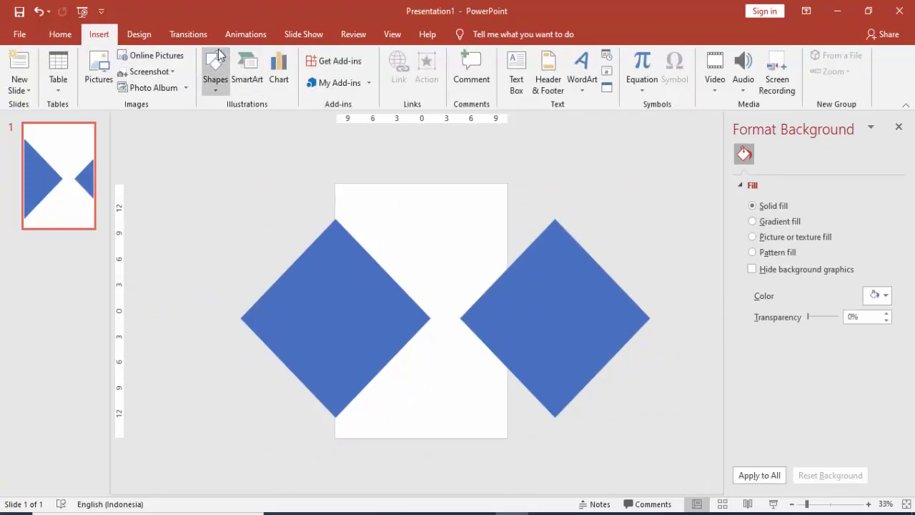
Draw a yellow rectangle covering the left diamond's left half
{"action": "left_click", "coordinate": [215, 72]}
{"action": "left_click", "coordinate": [237, 116]}
{"action": "left_click_drag", "start_coordinate": [299, 197], "coordinate": [336, 453]}
{"action": "left_click", "coordinate": [876, 330]}
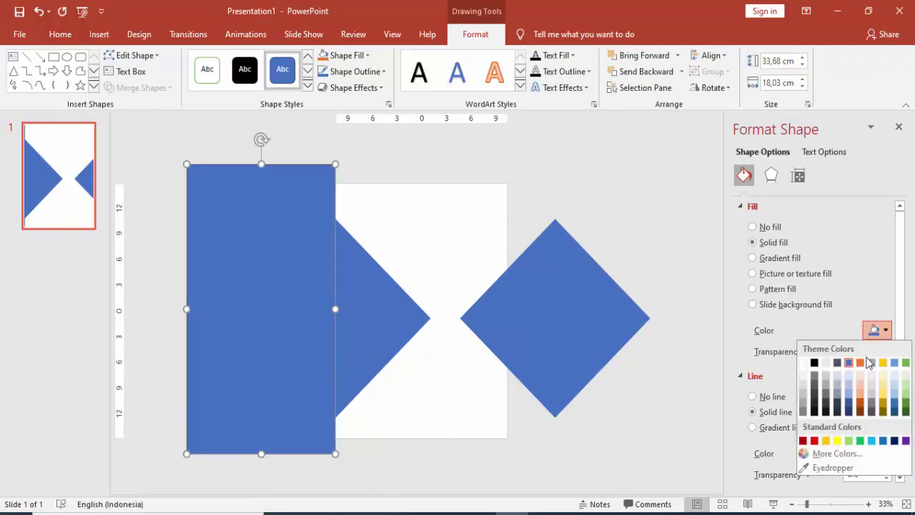
{"action": "left_click", "coordinate": [836, 438]}
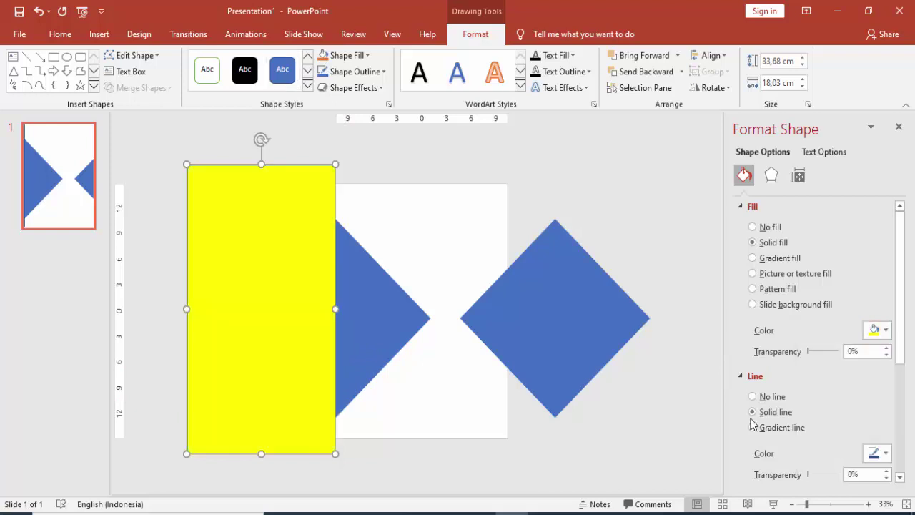
Subtract the rectangle from the left diamond, leaving a right-pointing blue triangle
{"action": "left_click", "coordinate": [378, 316]}
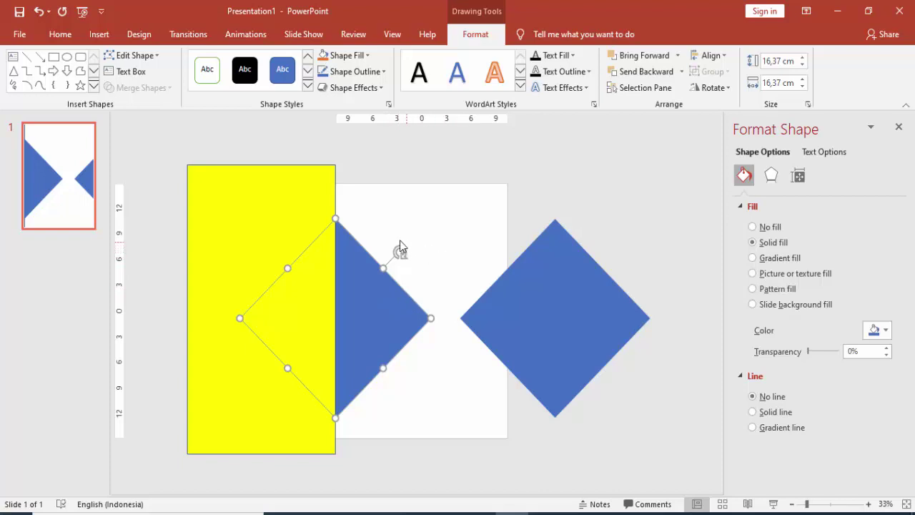
{"action": "left_click", "coordinate": [244, 184], "text": "shift"}
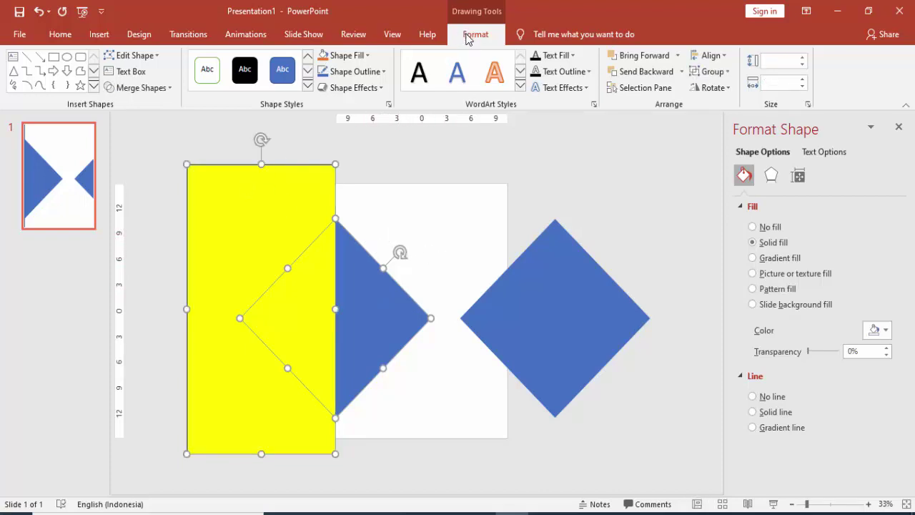
{"action": "left_click", "coordinate": [162, 90]}
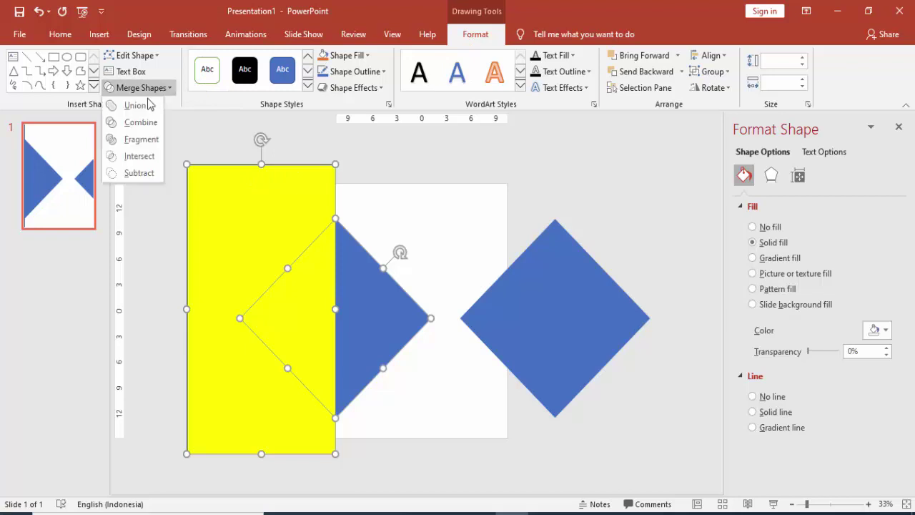
{"action": "left_click", "coordinate": [129, 174]}
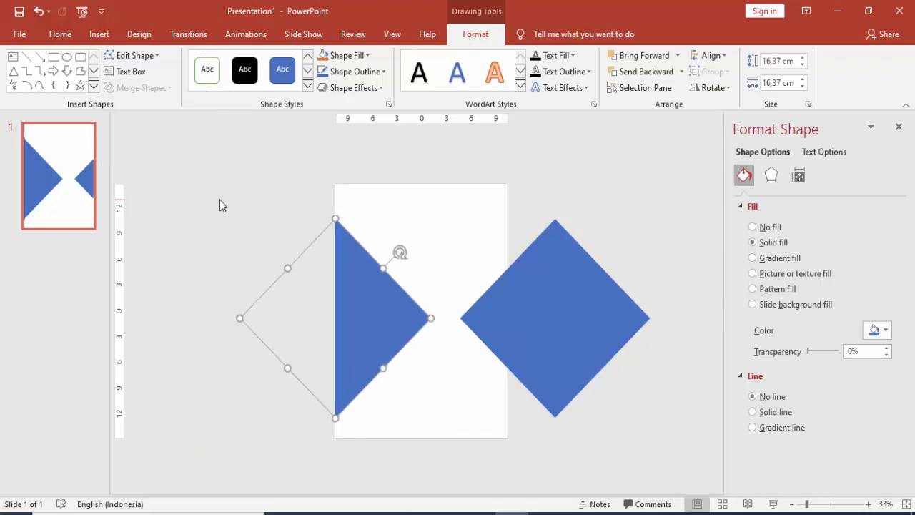
{"action": "left_click", "coordinate": [220, 200]}
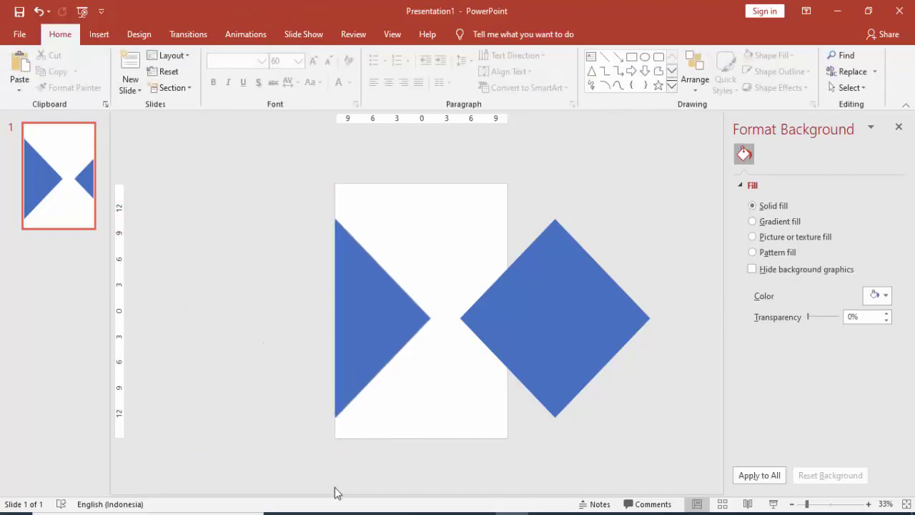
{"action": "left_click", "coordinate": [501, 338]}
{"action": "left_click", "coordinate": [361, 331]}
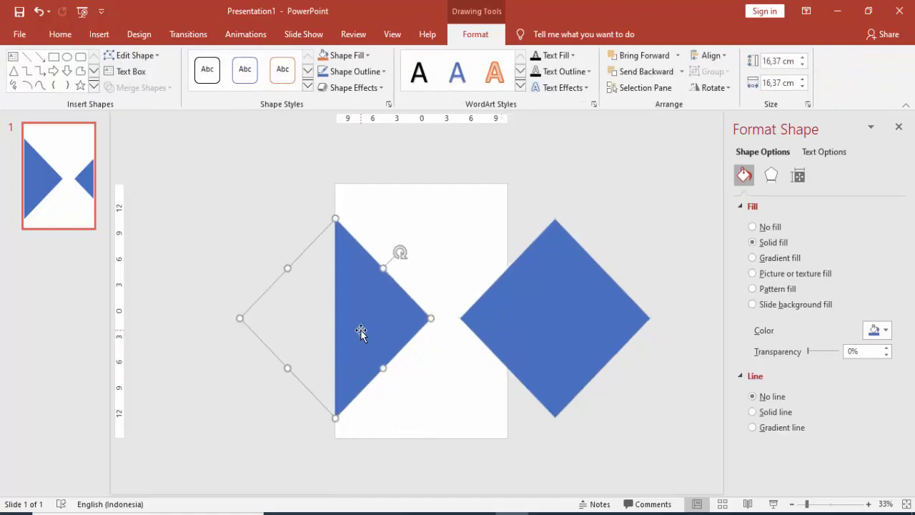
Duplicate the blue triangle and fill the copy gold
{"action": "left_click_drag", "start_coordinate": [387, 322], "coordinate": [390, 325]}
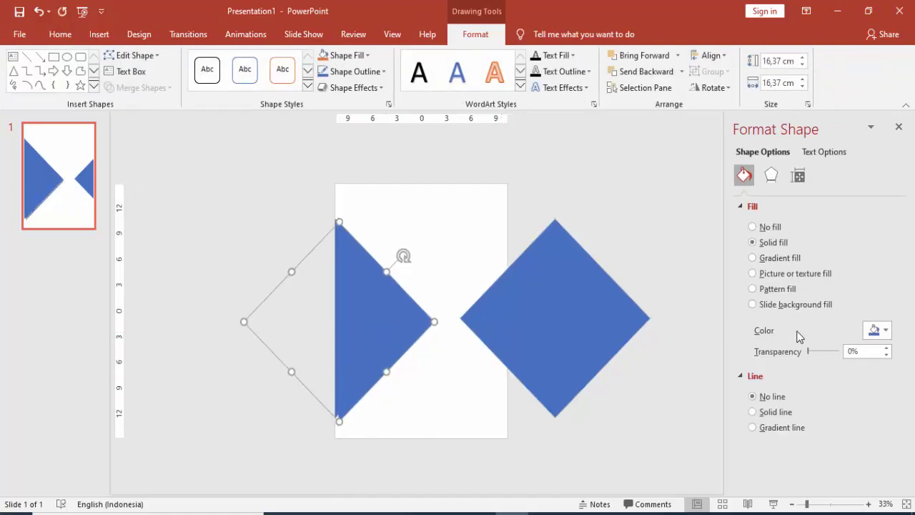
{"action": "left_click", "coordinate": [870, 333]}
{"action": "left_click", "coordinate": [826, 440]}
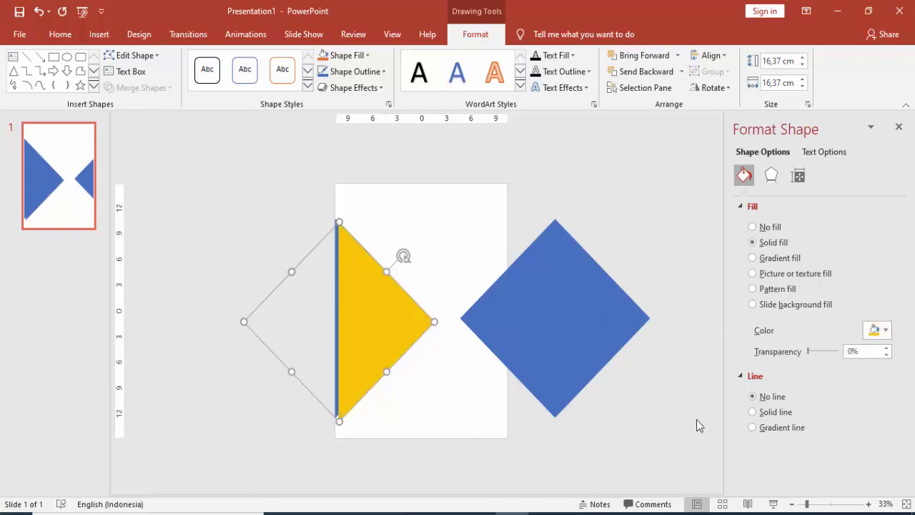
{"action": "left_click_drag", "start_coordinate": [392, 323], "coordinate": [392, 322]}
Shrink the right diamond to 13.96 cm and centre it over the yellow triangle
{"action": "left_click", "coordinate": [531, 312]}
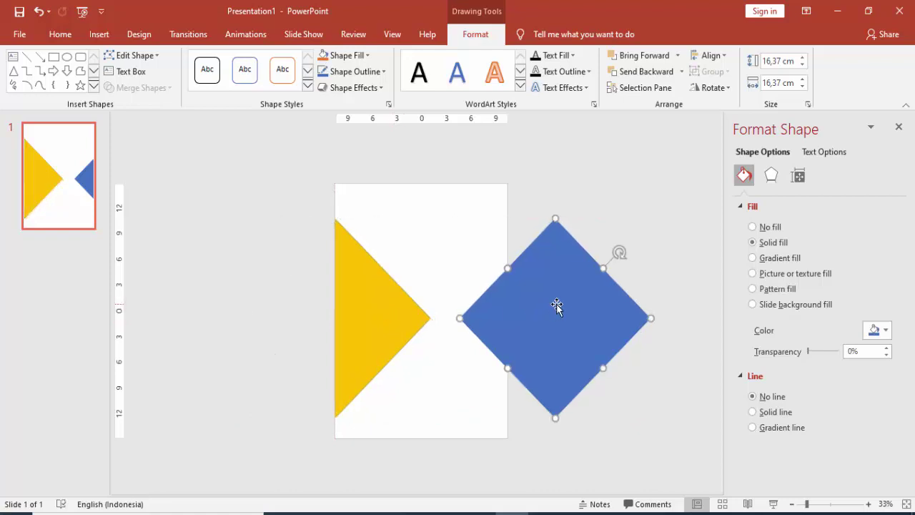
{"action": "left_click_drag", "start_coordinate": [557, 221], "coordinate": [554, 245]}
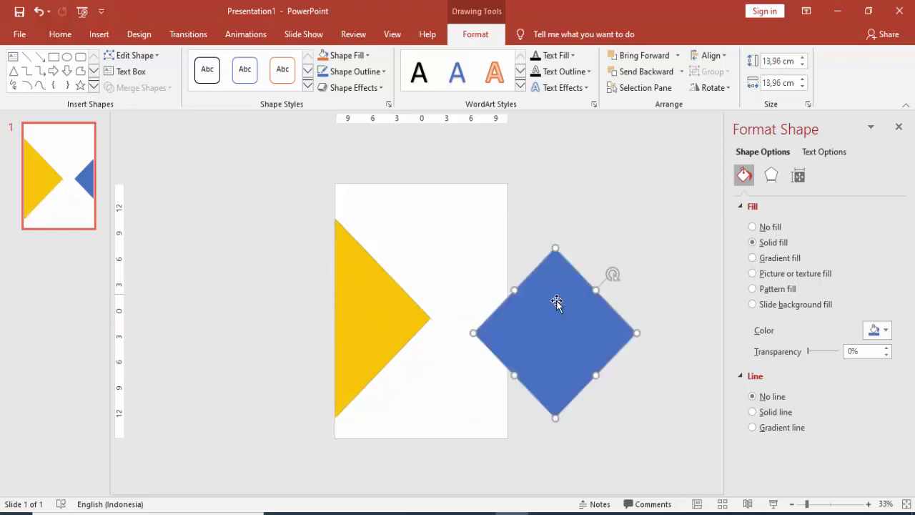
{"action": "left_click_drag", "start_coordinate": [553, 303], "coordinate": [325, 306]}
{"action": "right_click", "coordinate": [325, 306]}
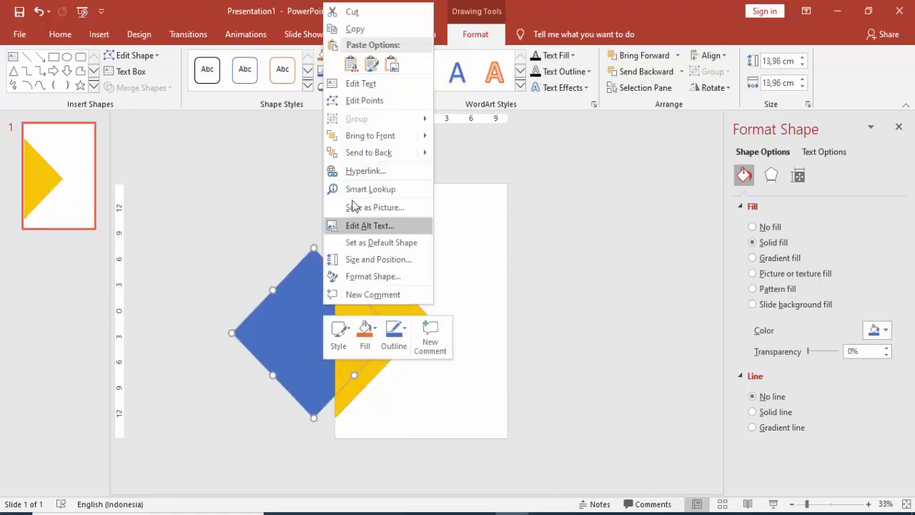
{"action": "key", "text": "Escape"}
{"action": "key", "text": "ctrl+z"}
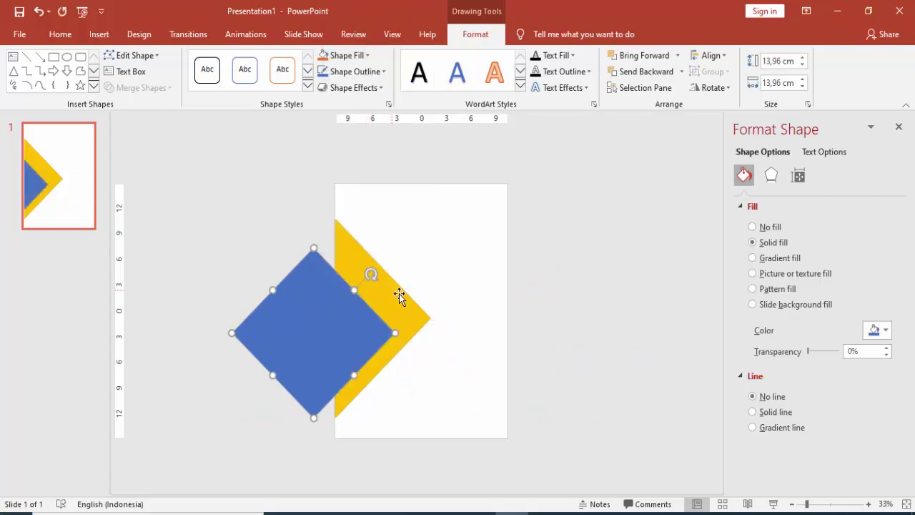
{"action": "left_click", "coordinate": [398, 299]}
{"action": "left_click_drag", "start_coordinate": [301, 311], "coordinate": [345, 301]}
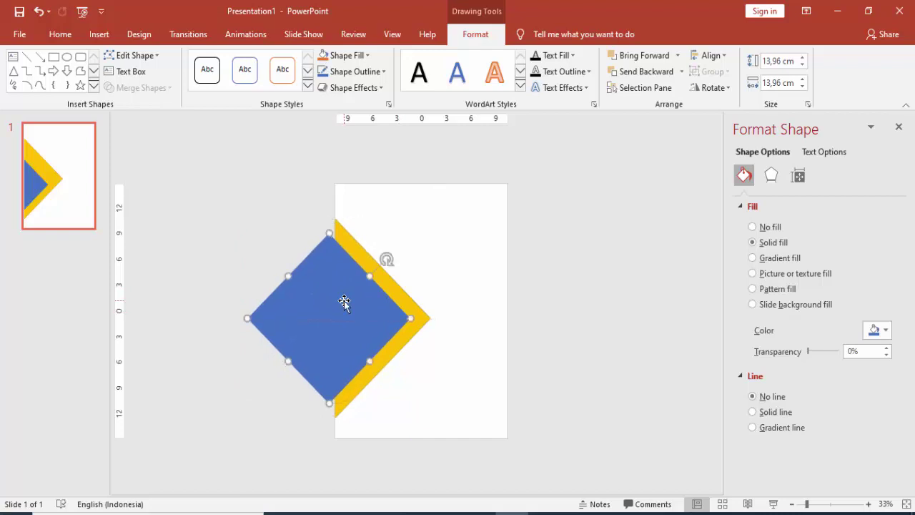
{"action": "scroll", "coordinate": [347, 304], "scroll_direction": "up", "scroll_amount": 3}
{"action": "scroll", "coordinate": [355, 297], "scroll_direction": "up", "scroll_amount": 2}
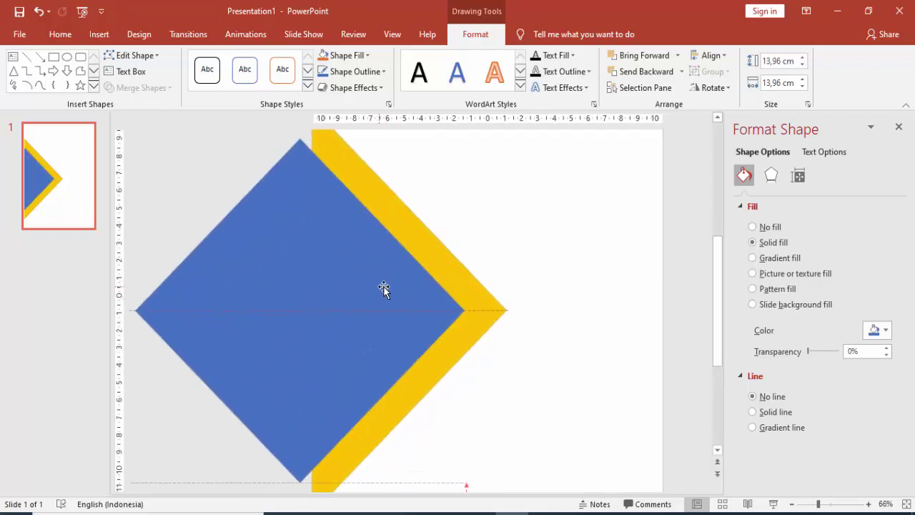
{"action": "scroll", "coordinate": [413, 329], "scroll_direction": "down", "scroll_amount": 2}
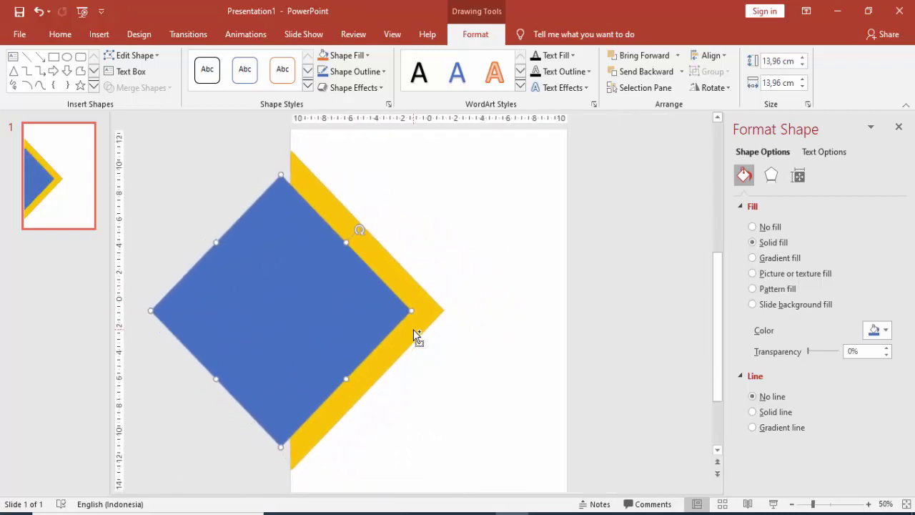
Subtract the diamond from the yellow triangle to form the chevron band
{"action": "left_click_drag", "start_coordinate": [411, 310], "coordinate": [424, 312]}
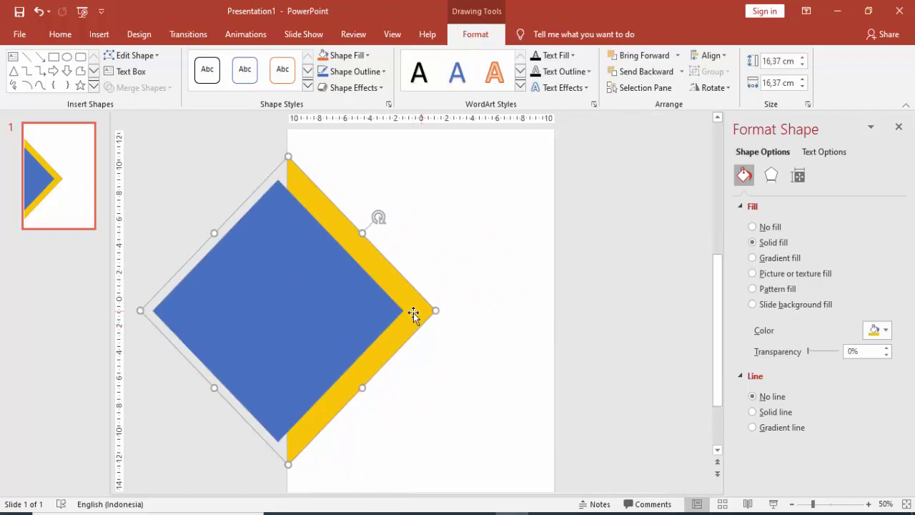
{"action": "left_click", "coordinate": [337, 298], "text": "shift"}
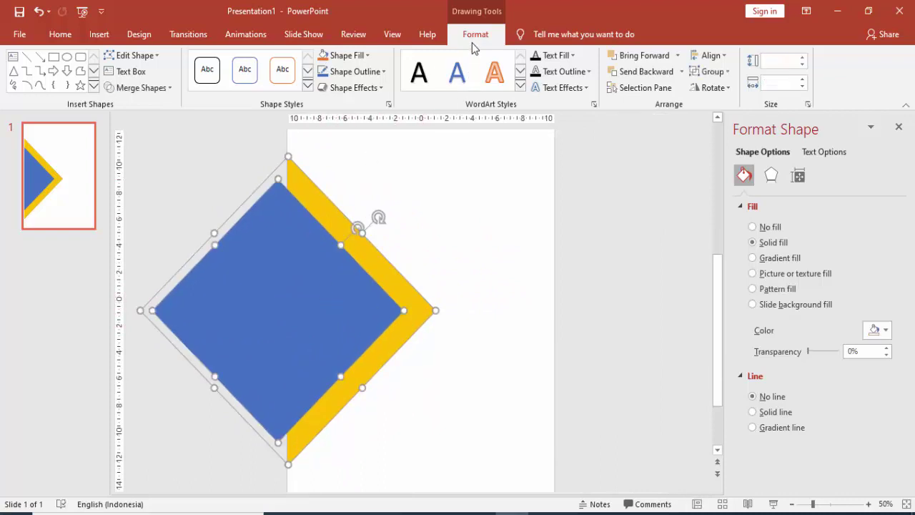
{"action": "left_click", "coordinate": [141, 87]}
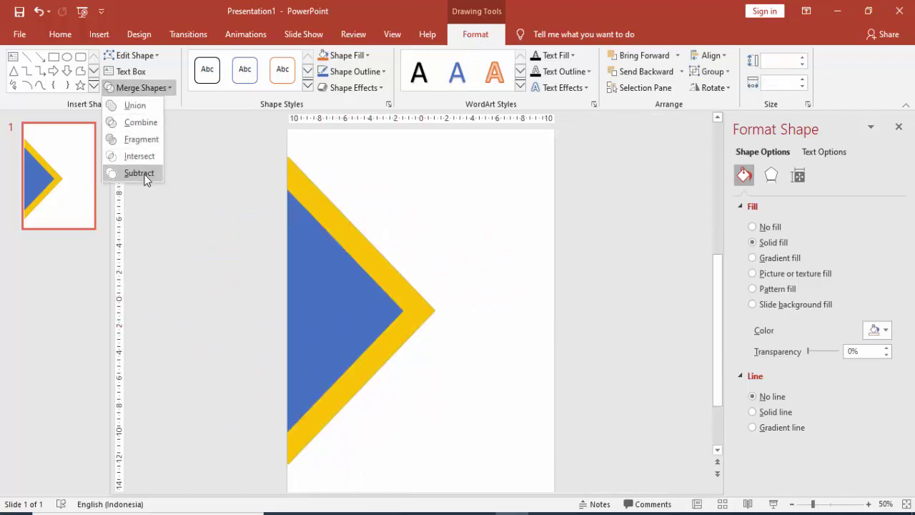
{"action": "left_click", "coordinate": [140, 173]}
{"action": "left_click", "coordinate": [423, 290]}
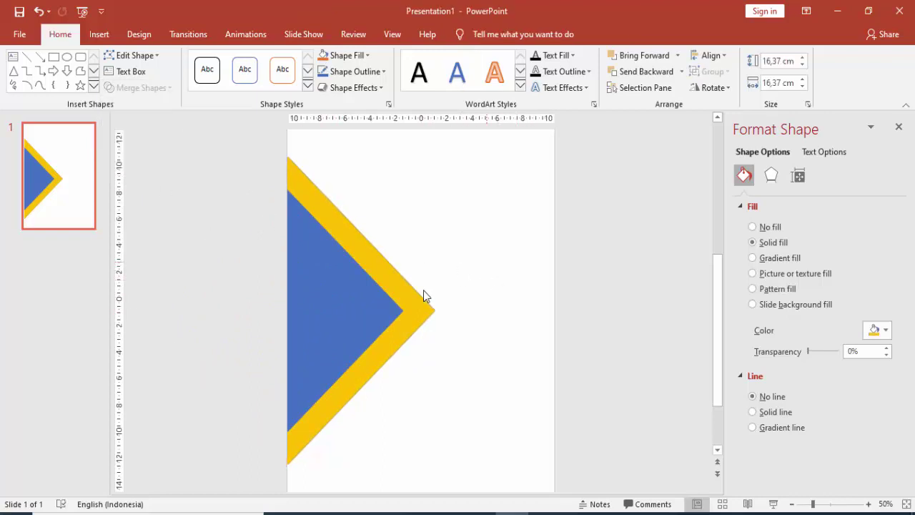
Briefly adjust the chevron's fill transparency, then restore it to fully opaque
{"action": "left_click", "coordinate": [388, 285]}
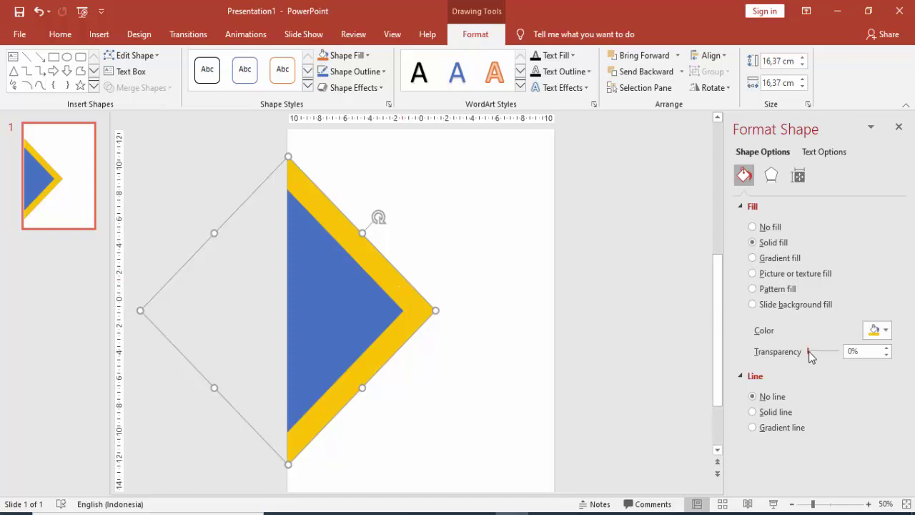
{"action": "left_click_drag", "start_coordinate": [814, 352], "coordinate": [817, 352]}
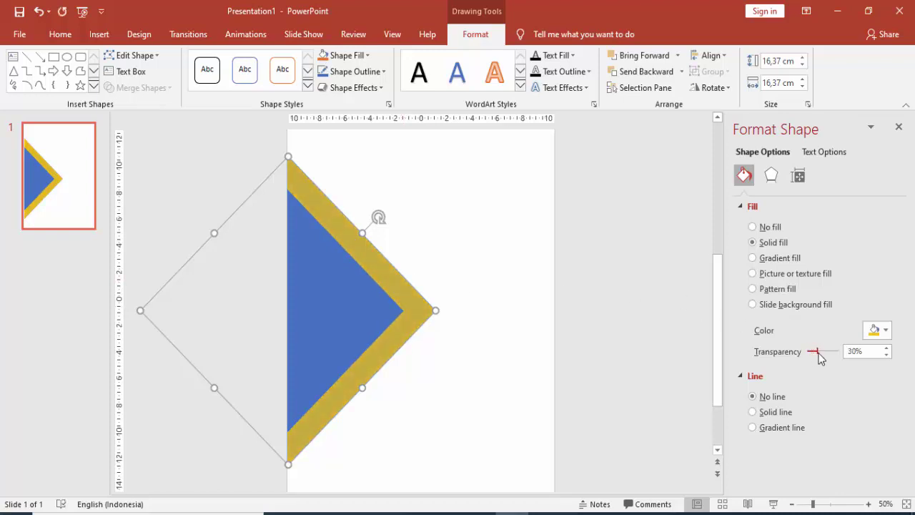
{"action": "key", "text": "Home"}
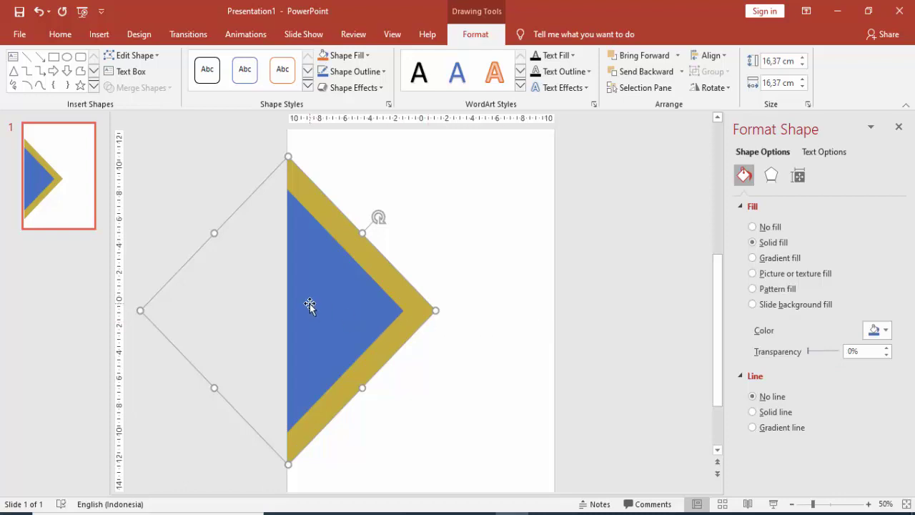
{"action": "left_click", "coordinate": [530, 284]}
{"action": "left_click", "coordinate": [310, 304]}
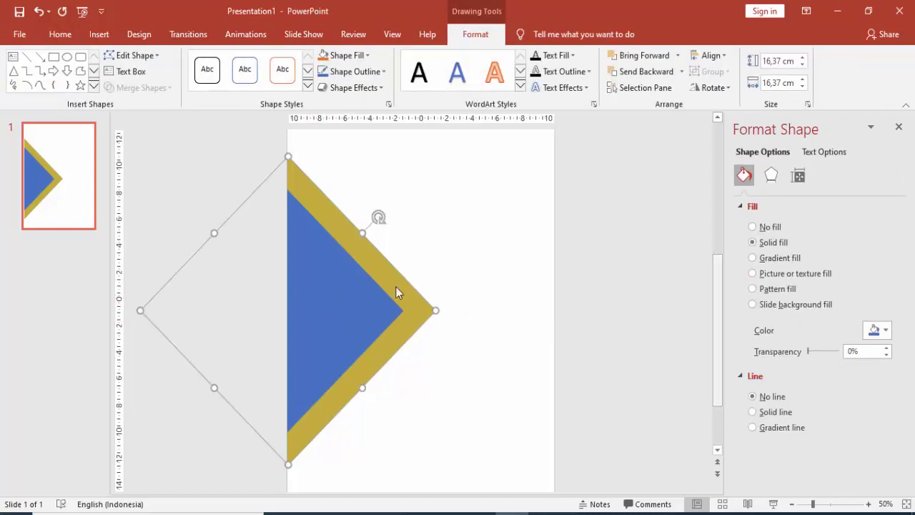
Fill the shape with the photo pexels-photo-887845 from the IMAGE > CITY folder
{"action": "left_click", "coordinate": [782, 276]}
{"action": "left_click", "coordinate": [770, 346]}
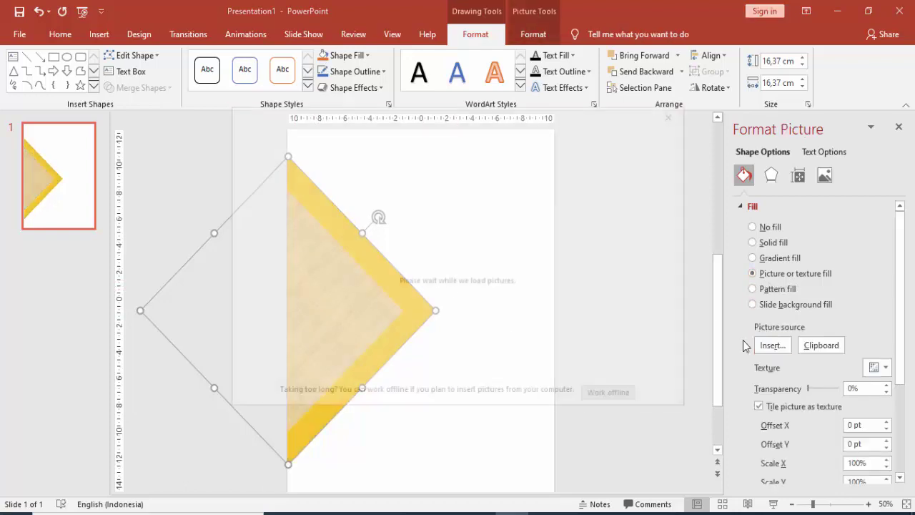
{"action": "left_click", "coordinate": [377, 201]}
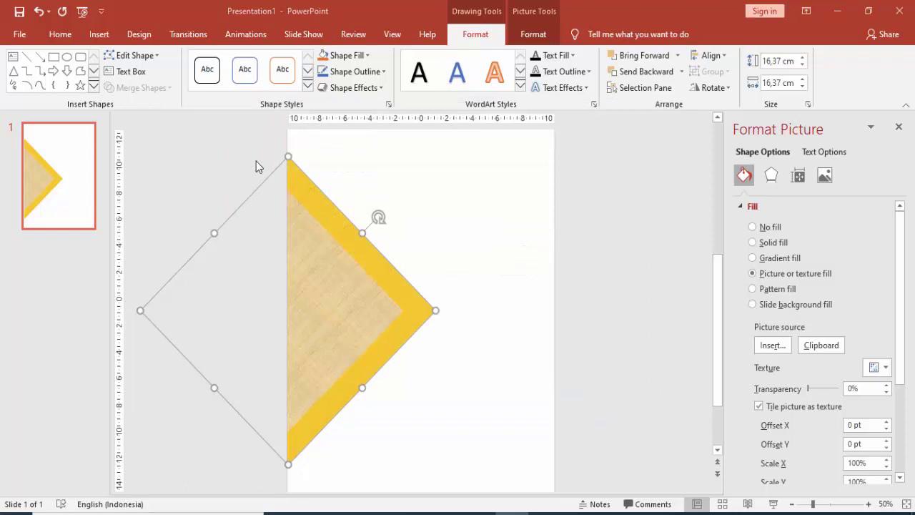
{"action": "left_click_drag", "start_coordinate": [140, 110], "coordinate": [139, 254]}
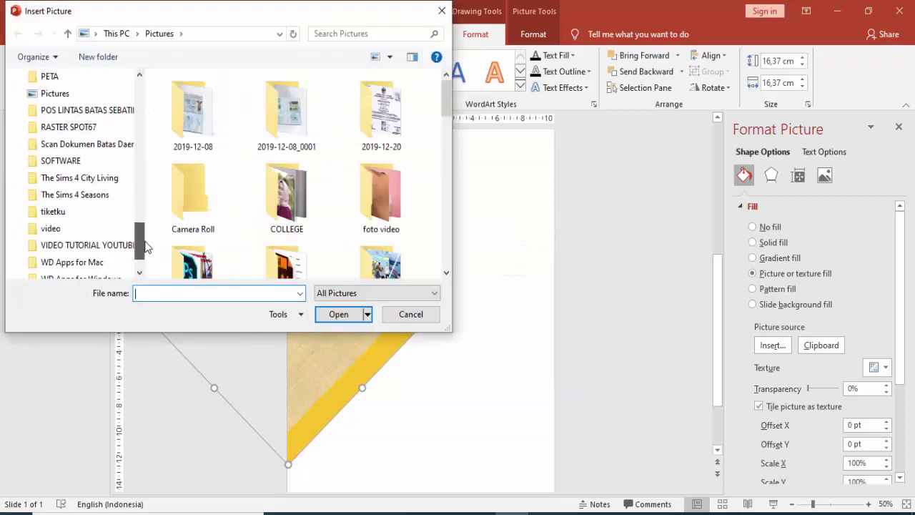
{"action": "left_click", "coordinate": [18, 195]}
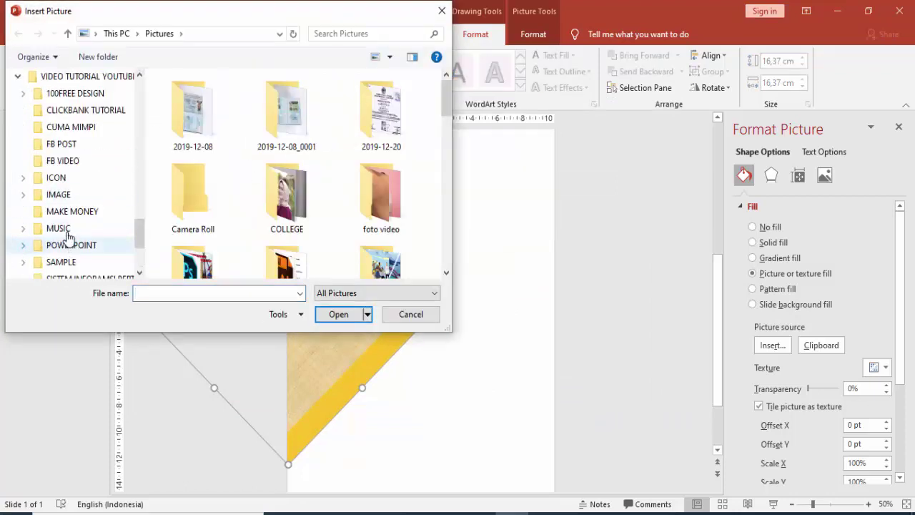
{"action": "left_click", "coordinate": [23, 193]}
{"action": "left_click", "coordinate": [59, 94]}
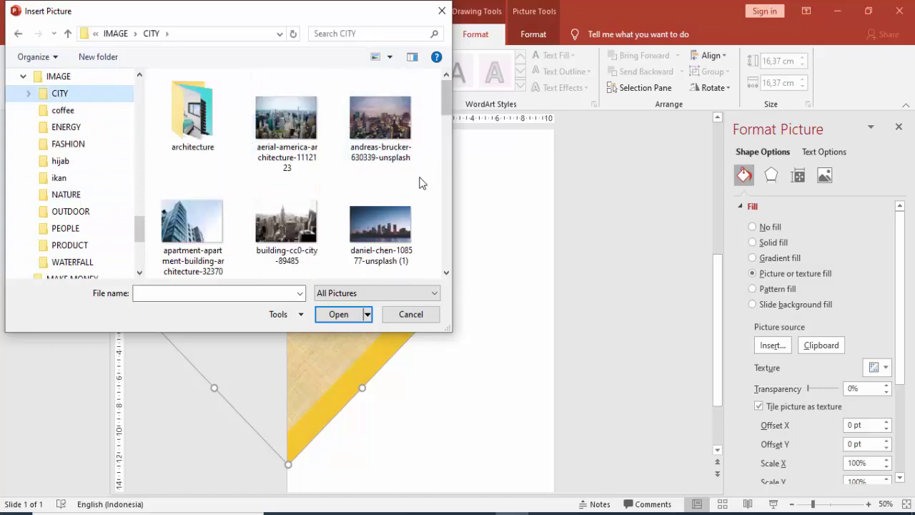
{"action": "left_click", "coordinate": [318, 133]}
{"action": "scroll", "coordinate": [357, 214], "scroll_direction": "down", "scroll_amount": 3}
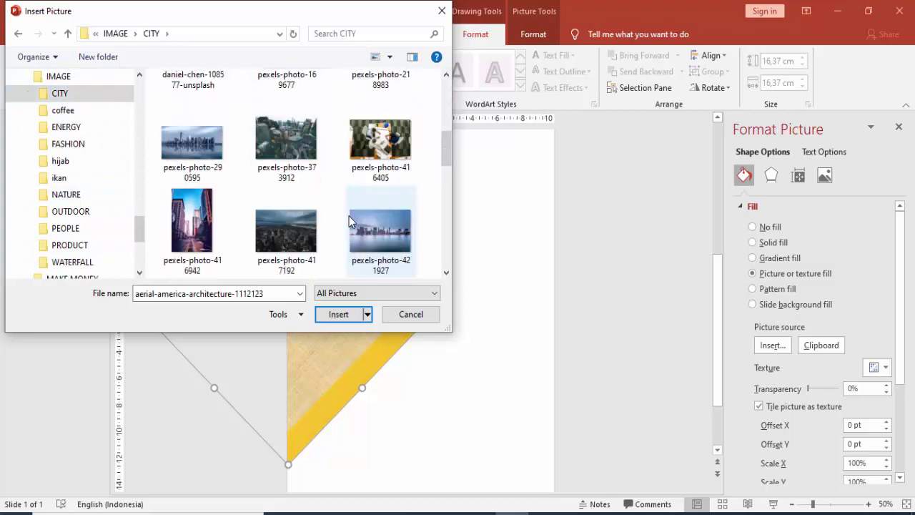
{"action": "scroll", "coordinate": [384, 222], "scroll_direction": "down", "scroll_amount": 3}
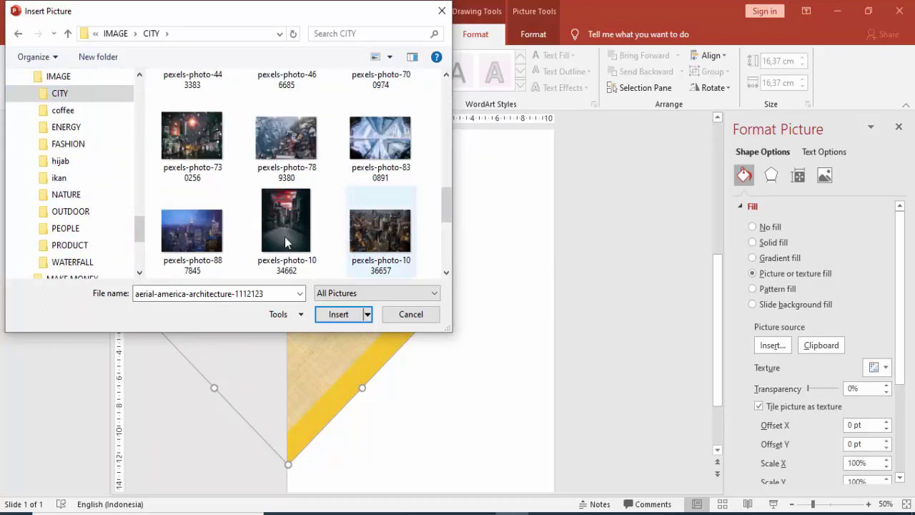
{"action": "left_click", "coordinate": [225, 247]}
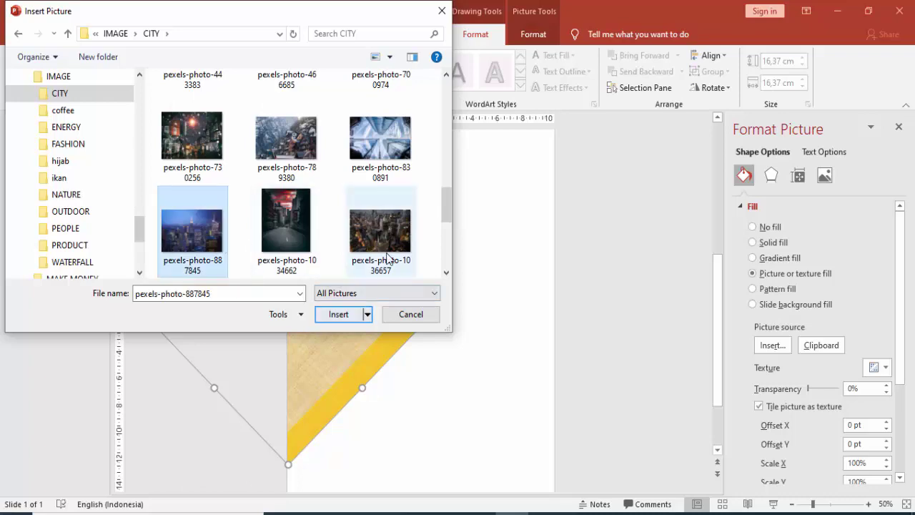
{"action": "left_click", "coordinate": [337, 315]}
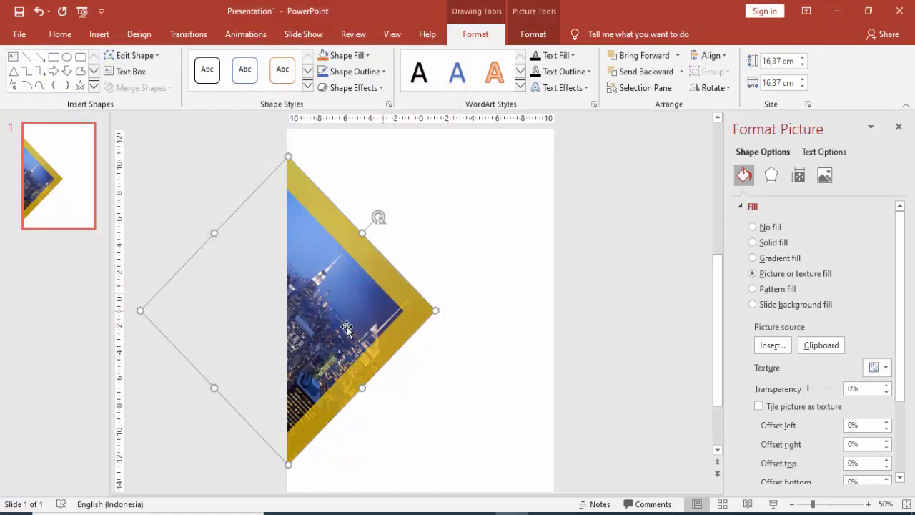
Keep the city photo upright by turning off Rotate with shape
{"action": "left_click_drag", "start_coordinate": [900, 256], "coordinate": [909, 357]}
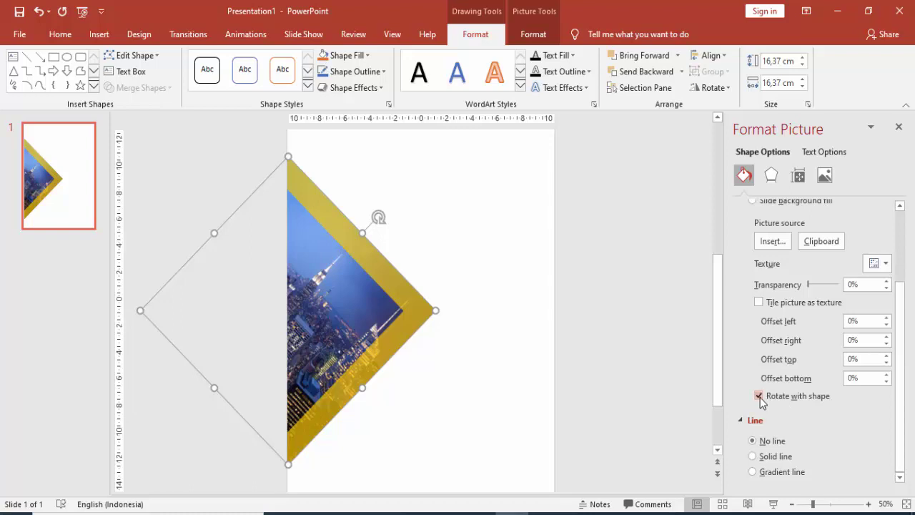
{"action": "left_click", "coordinate": [758, 396]}
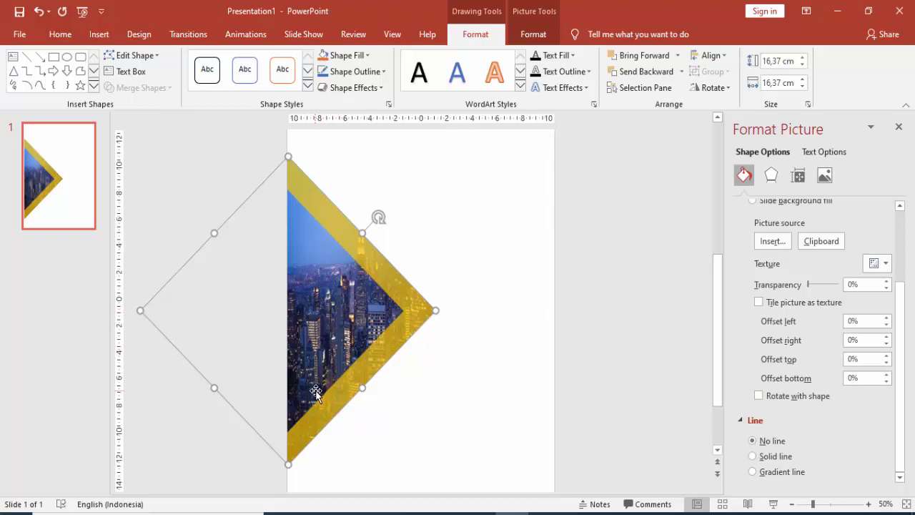
{"action": "scroll", "coordinate": [339, 344], "scroll_direction": "up", "scroll_amount": 5, "text": "ctrl"}
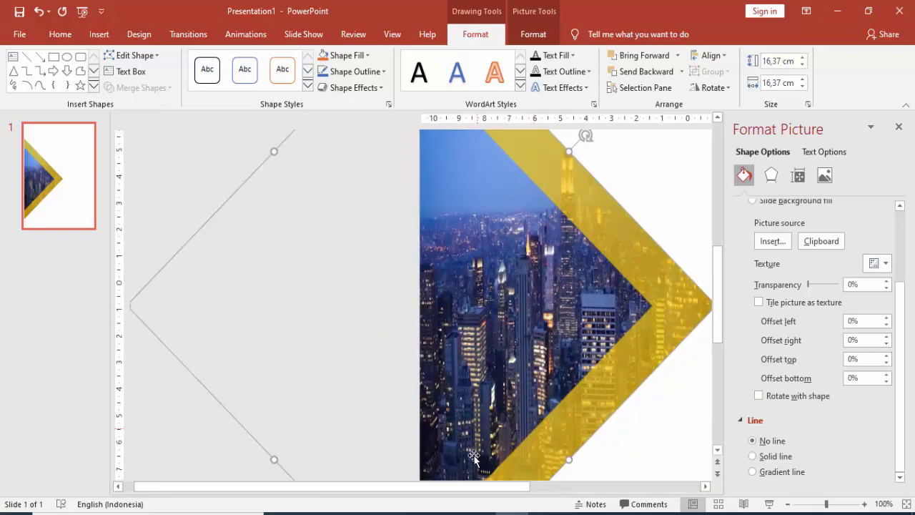
{"action": "left_click_drag", "start_coordinate": [476, 486], "coordinate": [545, 486]}
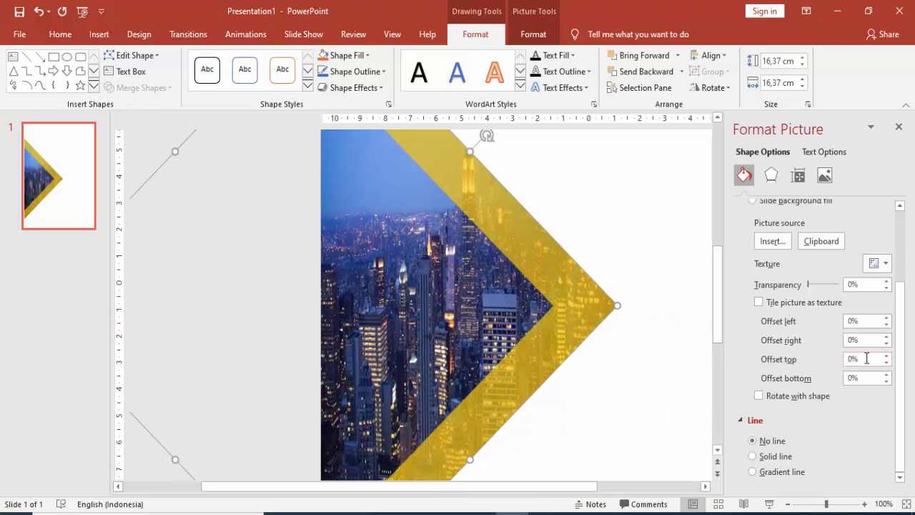
Set the photo's offsets to left -55% and right -24%
{"action": "left_click", "coordinate": [886, 324]}
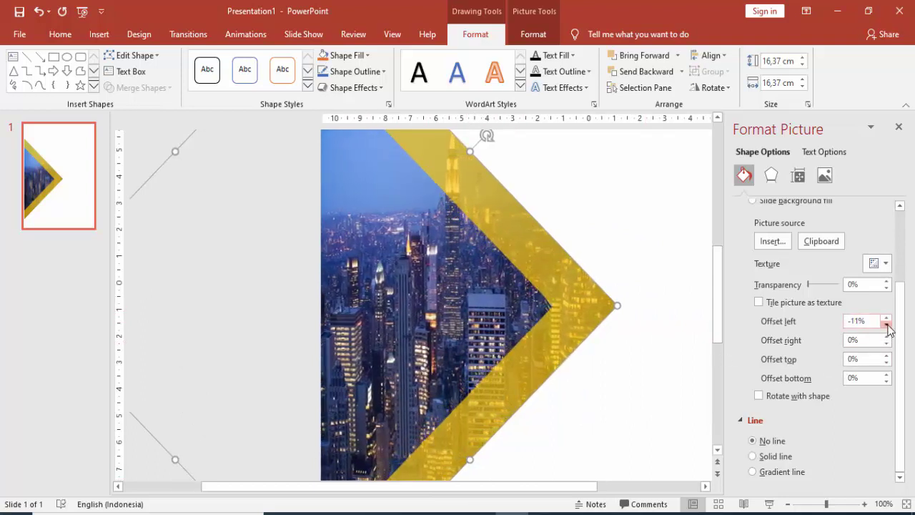
{"action": "left_click", "coordinate": [886, 324]}
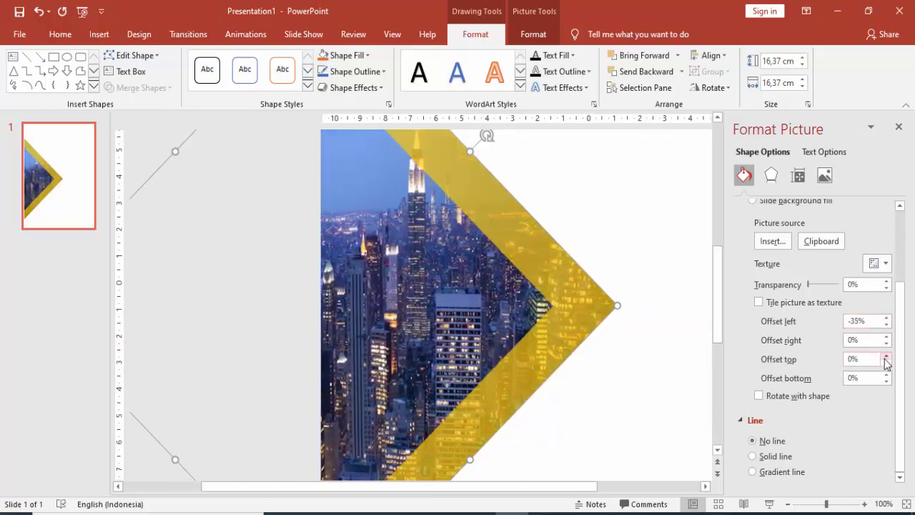
{"action": "left_click", "coordinate": [886, 344]}
{"action": "scroll", "coordinate": [681, 346], "scroll_direction": "up", "scroll_amount": 2}
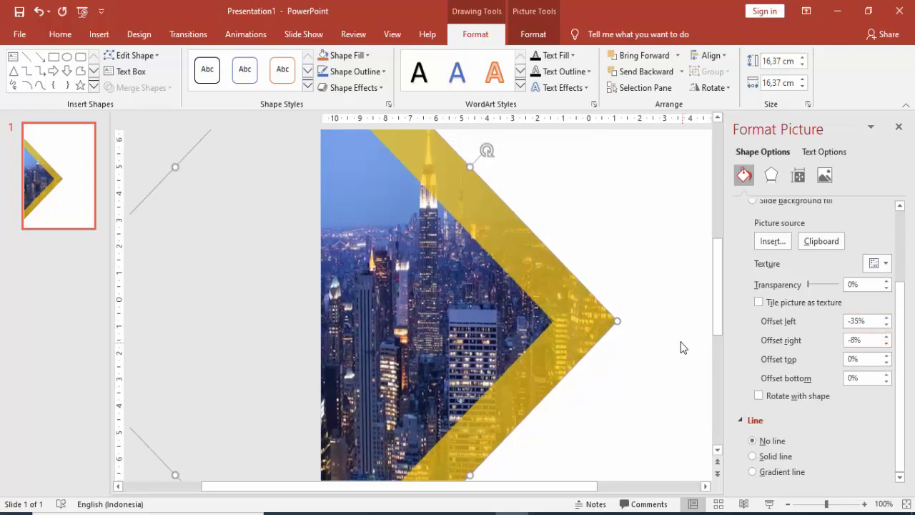
{"action": "left_click", "coordinate": [887, 325]}
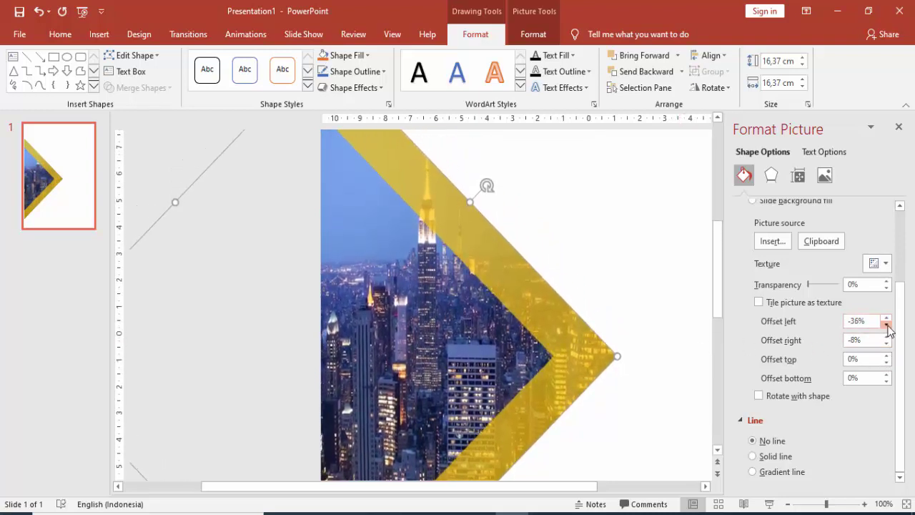
{"action": "left_click", "coordinate": [887, 325]}
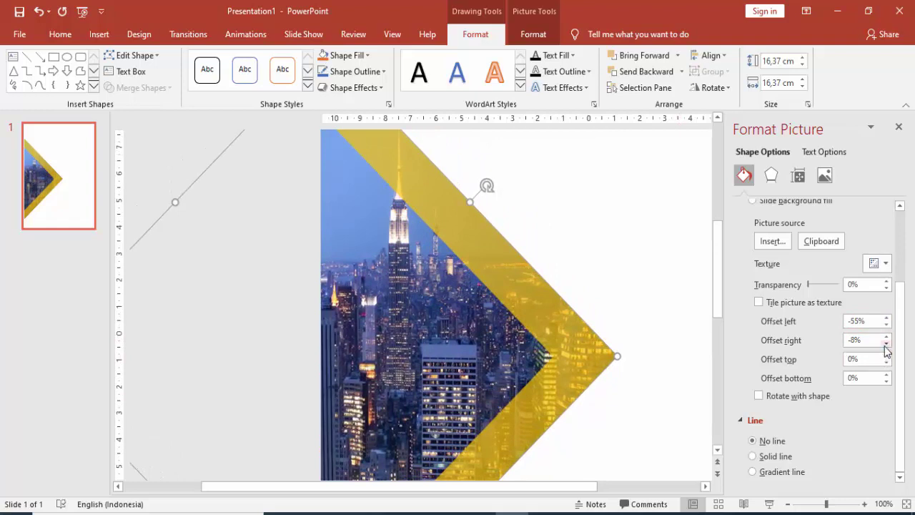
{"action": "left_click", "coordinate": [886, 344]}
{"action": "left_click", "coordinate": [886, 343]}
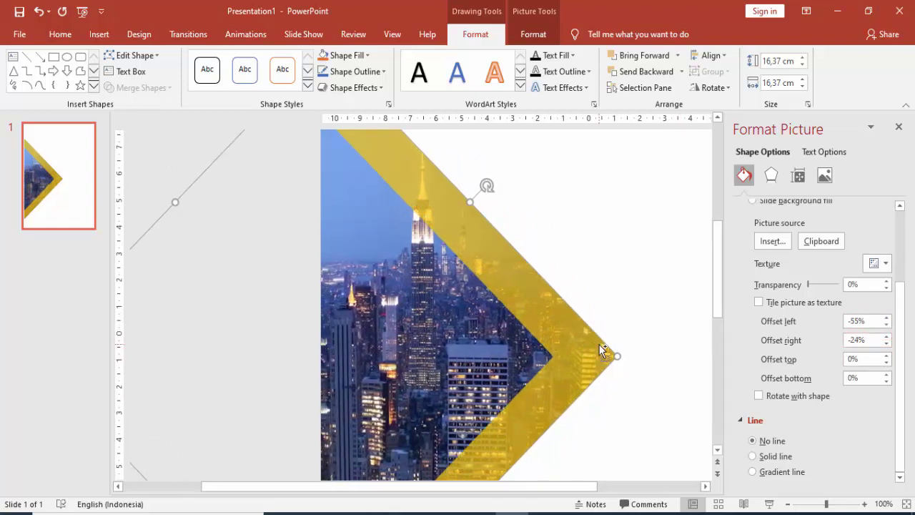
{"action": "scroll", "coordinate": [599, 344], "scroll_direction": "down", "scroll_amount": 3}
{"action": "scroll", "coordinate": [579, 325], "scroll_direction": "down", "scroll_amount": 1}
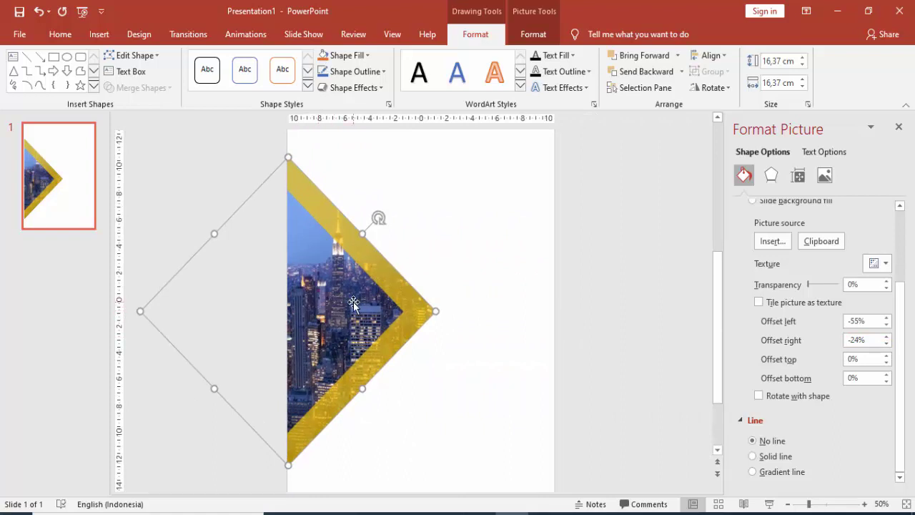
Apply the 0% Saturation preset to the skyline photo in the chevron
{"action": "left_click", "coordinate": [824, 177]}
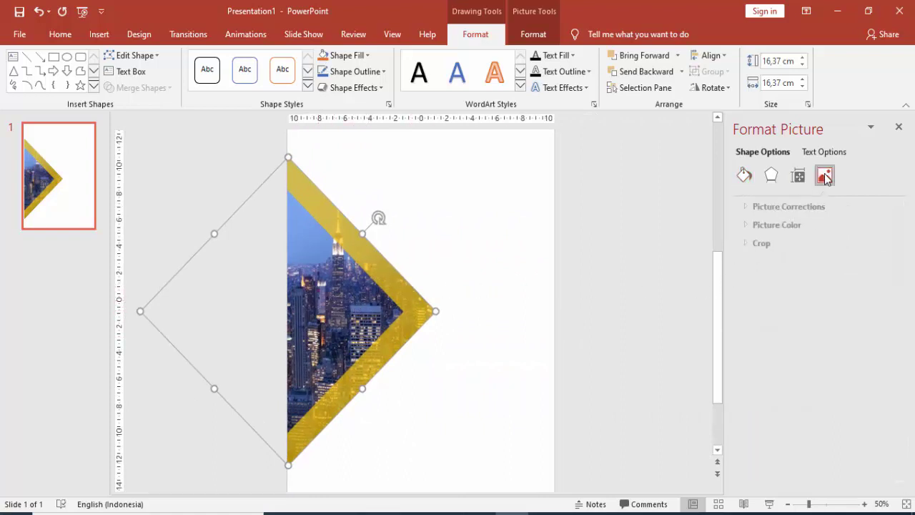
{"action": "left_click", "coordinate": [741, 225]}
{"action": "left_click", "coordinate": [878, 258]}
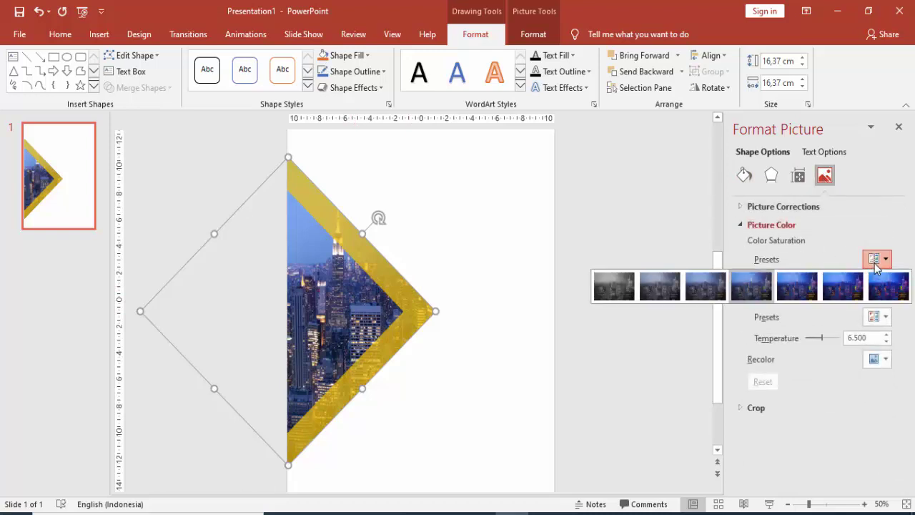
{"action": "left_click", "coordinate": [609, 289]}
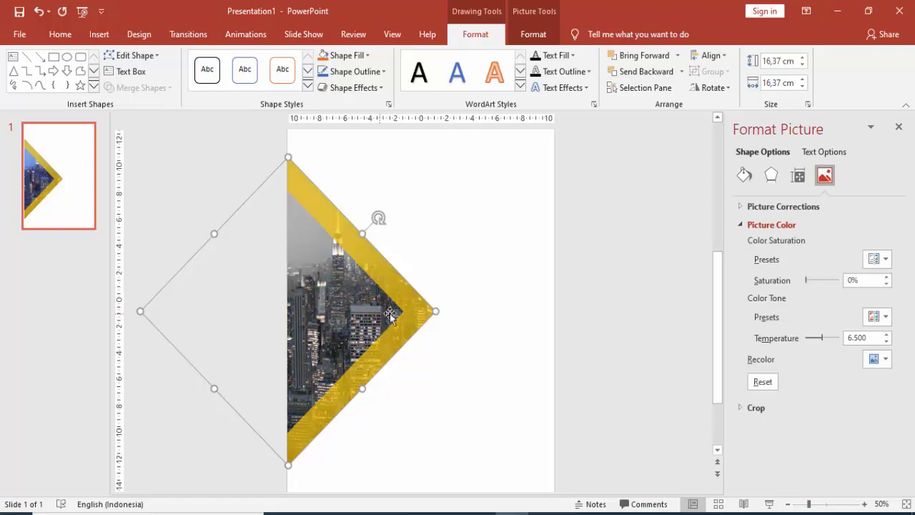
{"action": "left_click", "coordinate": [463, 275]}
{"action": "scroll", "coordinate": [353, 283], "scroll_direction": "up", "scroll_amount": 3}
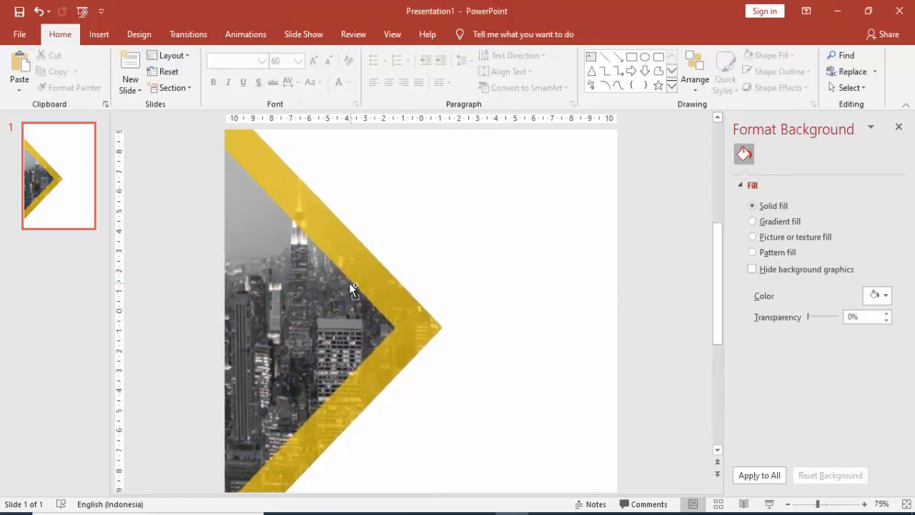
{"action": "scroll", "coordinate": [282, 319], "scroll_direction": "up", "scroll_amount": 3}
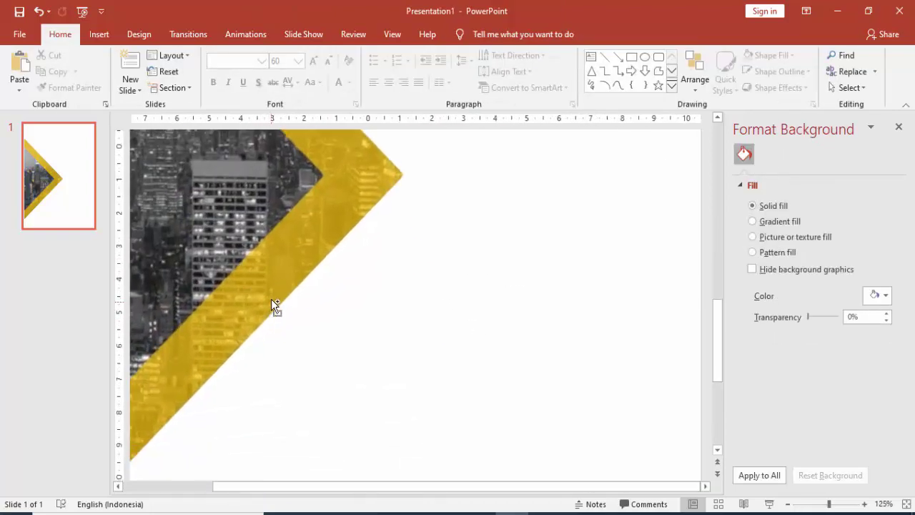
{"action": "scroll", "coordinate": [271, 298], "scroll_direction": "down", "scroll_amount": 5}
{"action": "scroll", "coordinate": [269, 299], "scroll_direction": "down", "scroll_amount": 2}
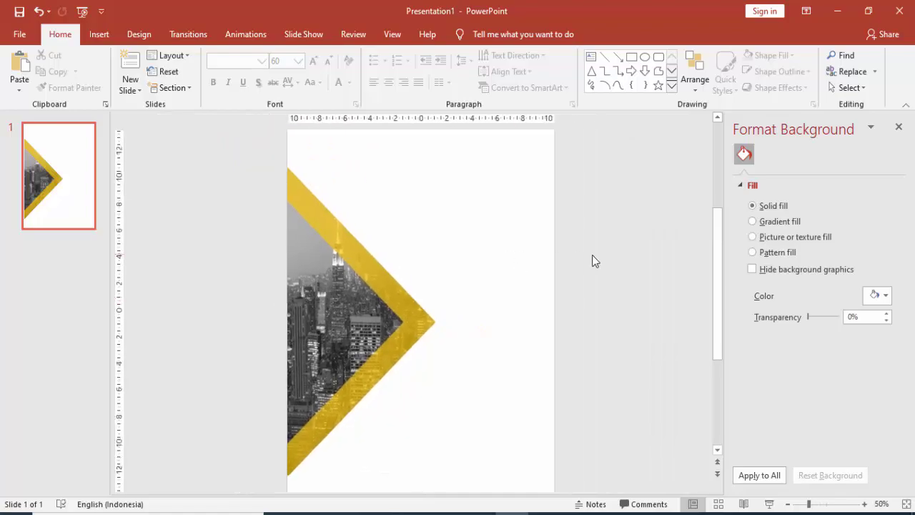
Draw a tall rectangle to the left of the slide
{"action": "scroll", "coordinate": [547, 353], "scroll_direction": "down", "scroll_amount": 2}
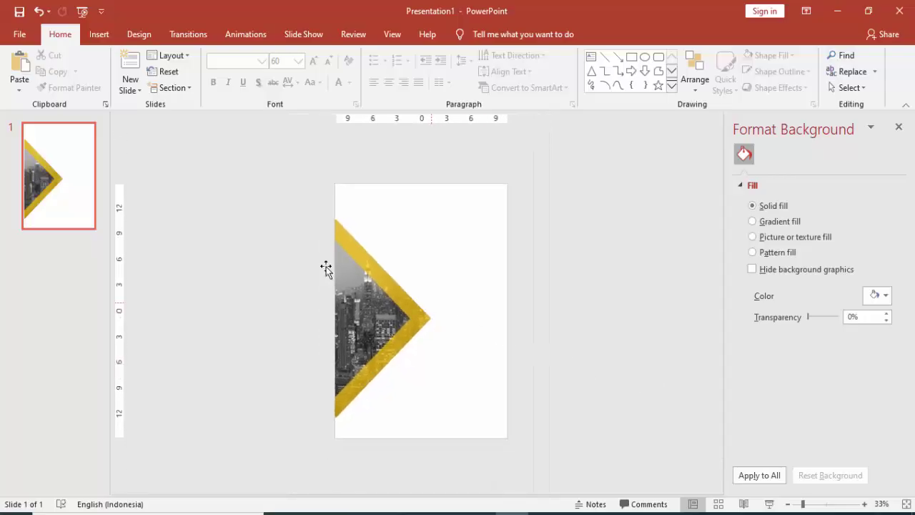
{"action": "left_click", "coordinate": [99, 35]}
{"action": "left_click", "coordinate": [216, 71]}
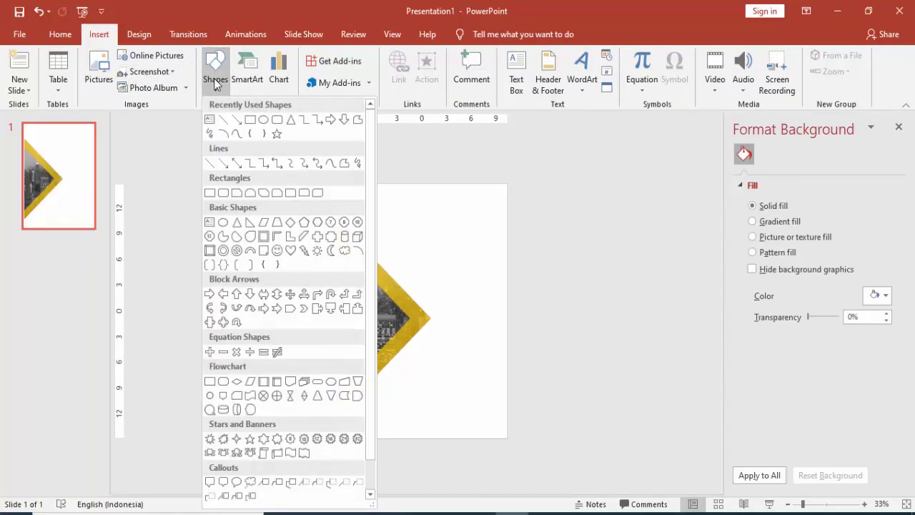
{"action": "left_click", "coordinate": [247, 121]}
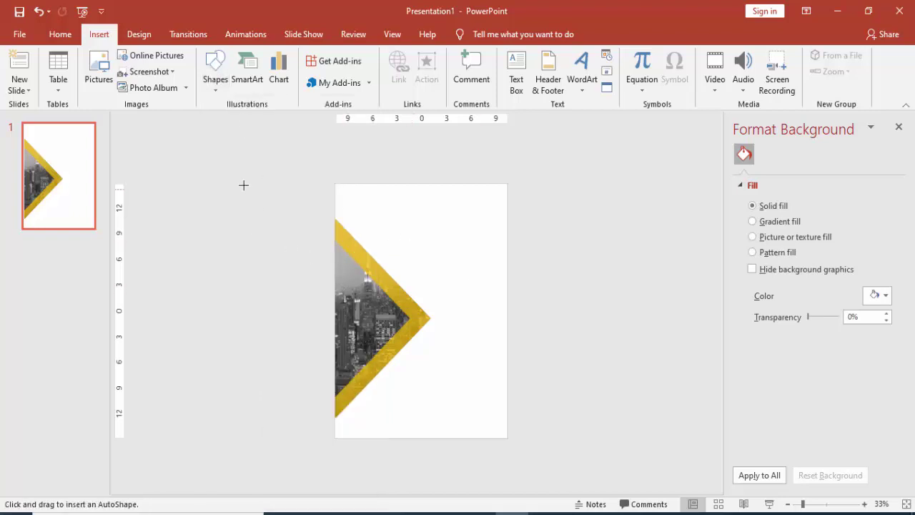
{"action": "left_click_drag", "start_coordinate": [243, 185], "coordinate": [298, 466]}
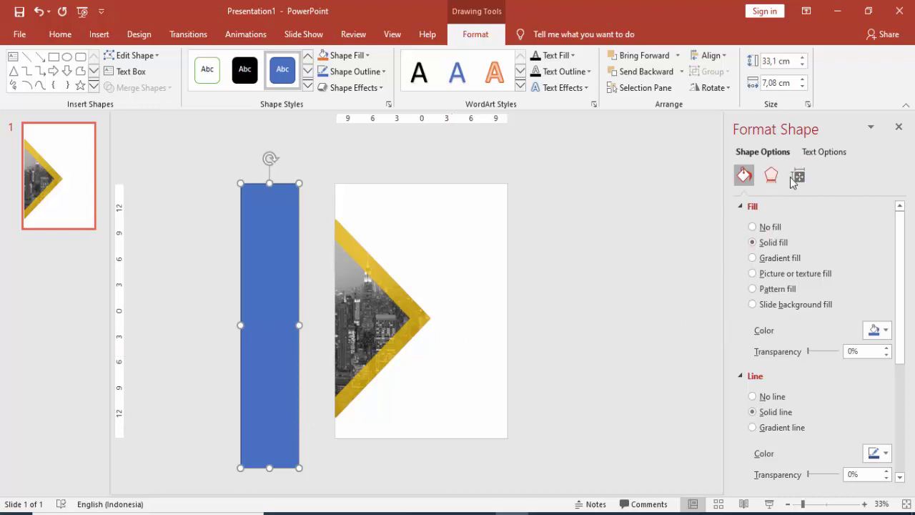
Rotate the rectangle 45° and flip it horizontally to 315°, then move it over the chevron
{"action": "left_click", "coordinate": [797, 177]}
{"action": "type", "text": "45"}
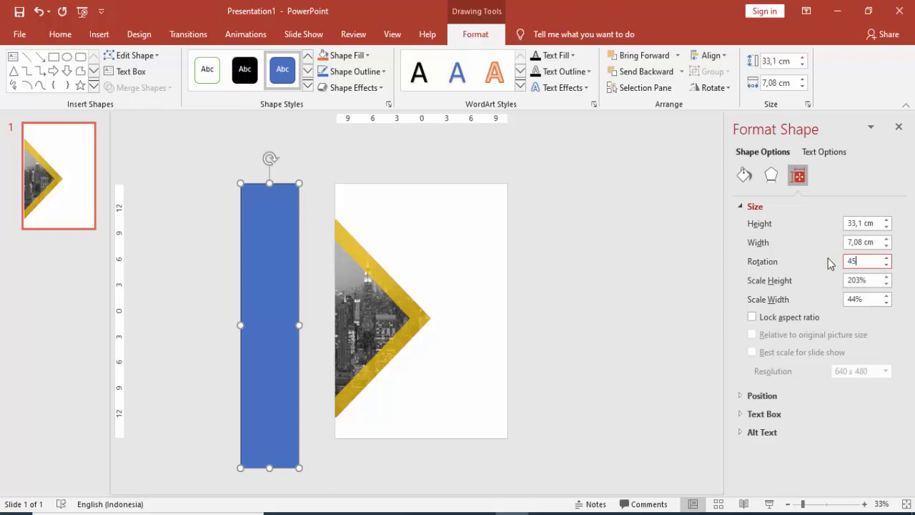
{"action": "key", "text": "Return"}
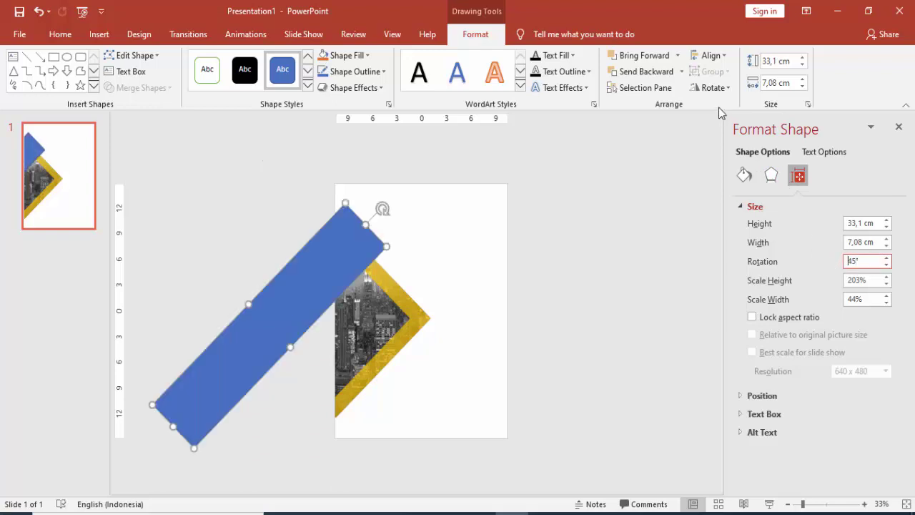
{"action": "left_click", "coordinate": [712, 88]}
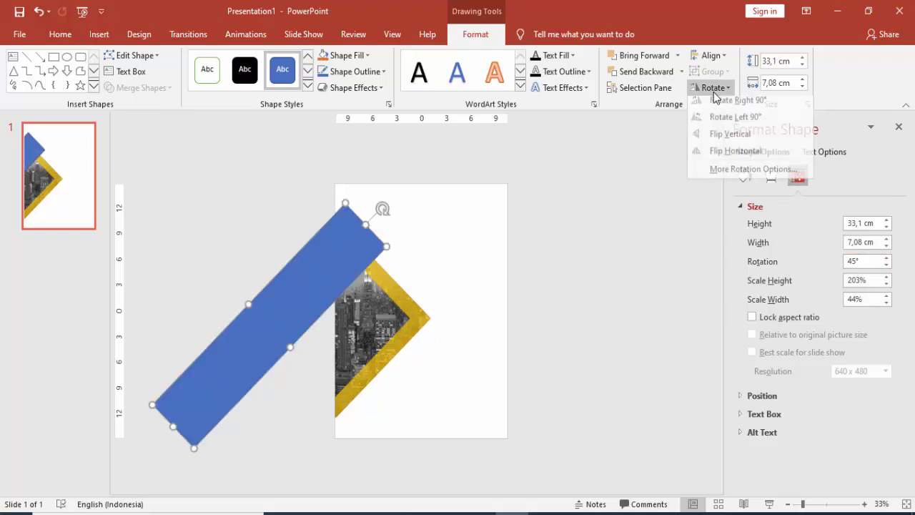
{"action": "left_click", "coordinate": [729, 152]}
{"action": "left_click_drag", "start_coordinate": [268, 328], "coordinate": [445, 293]}
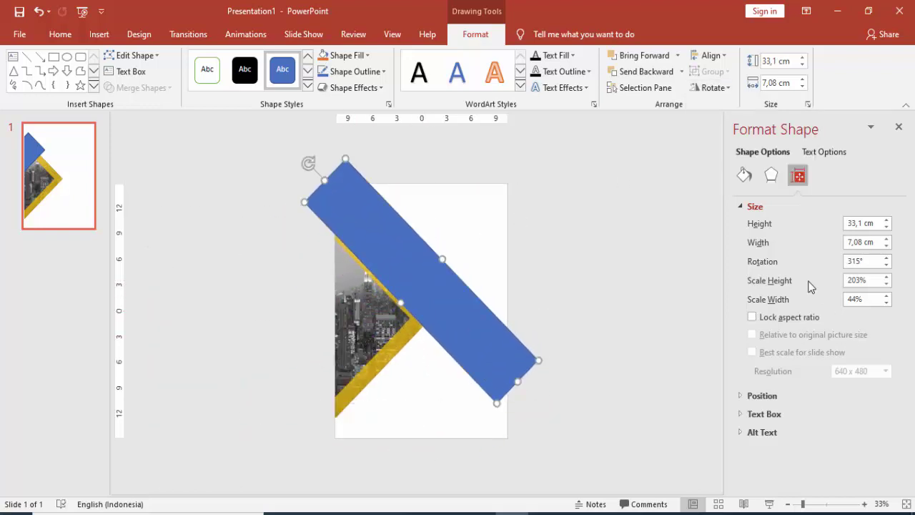
Give the blue band 28% fill transparency and no outline
{"action": "left_click", "coordinate": [744, 175]}
{"action": "left_click_drag", "start_coordinate": [807, 352], "coordinate": [813, 351]}
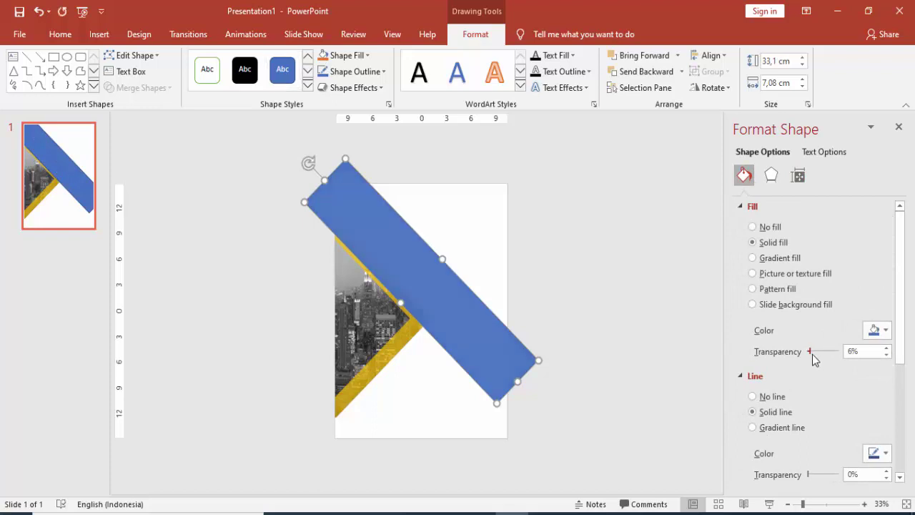
{"action": "left_click", "coordinate": [772, 396]}
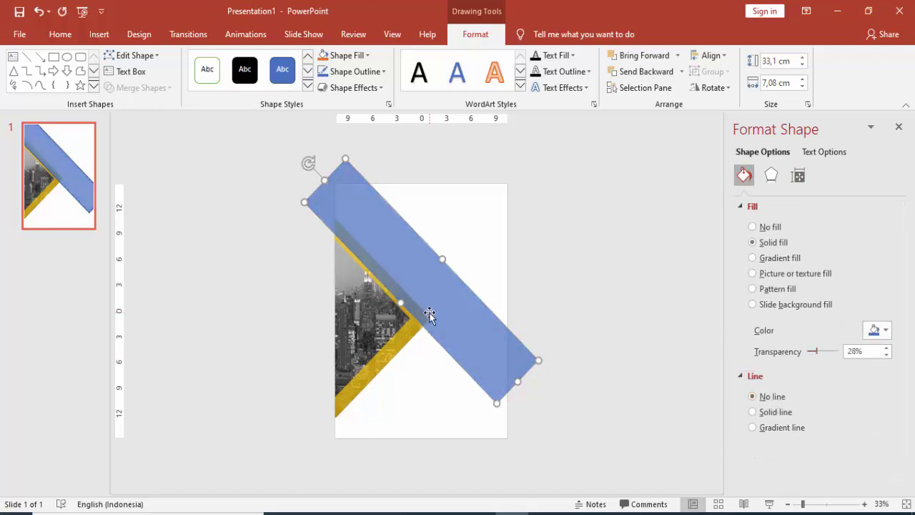
Stretch both ends of the band to 41.14 cm and shift it slightly down-right
{"action": "left_click_drag", "start_coordinate": [431, 313], "coordinate": [425, 313]}
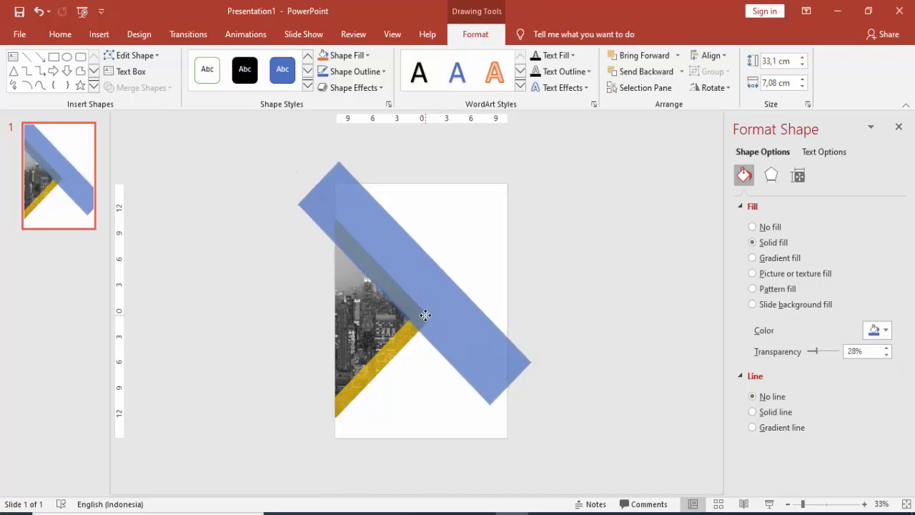
{"action": "left_click_drag", "start_coordinate": [511, 383], "coordinate": [544, 429]}
{"action": "left_click_drag", "start_coordinate": [316, 181], "coordinate": [307, 173]}
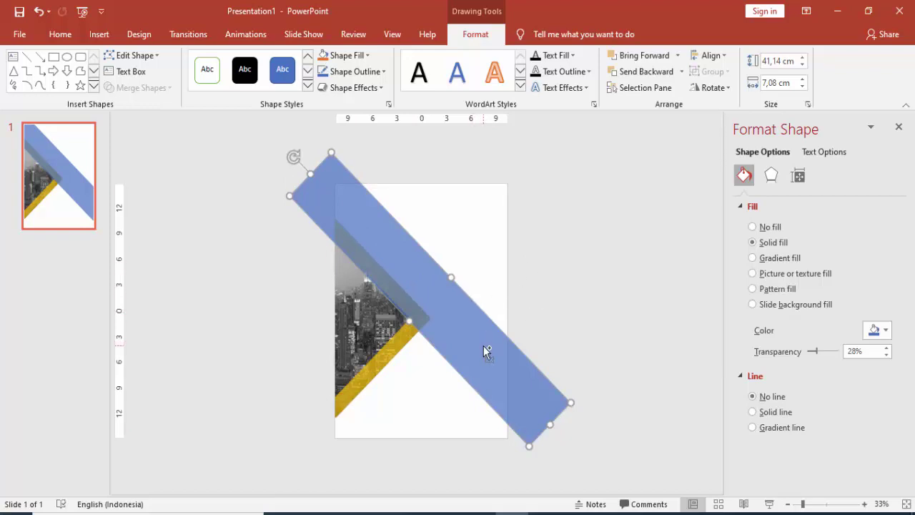
{"action": "left_click_drag", "start_coordinate": [484, 350], "coordinate": [487, 353]}
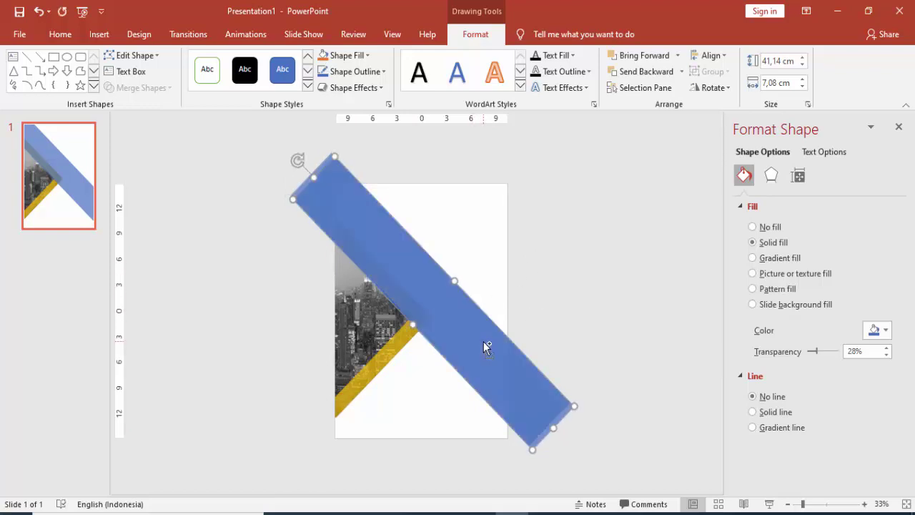
Fill the band copy yellow and position it up-left, alongside the blue band
{"action": "left_click", "coordinate": [873, 331]}
{"action": "left_click", "coordinate": [837, 441]}
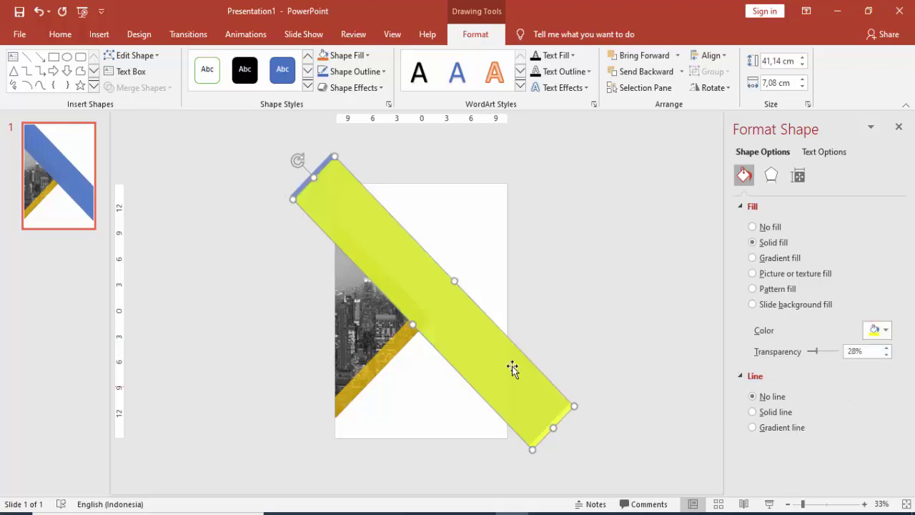
{"action": "left_click_drag", "start_coordinate": [512, 369], "coordinate": [362, 279]}
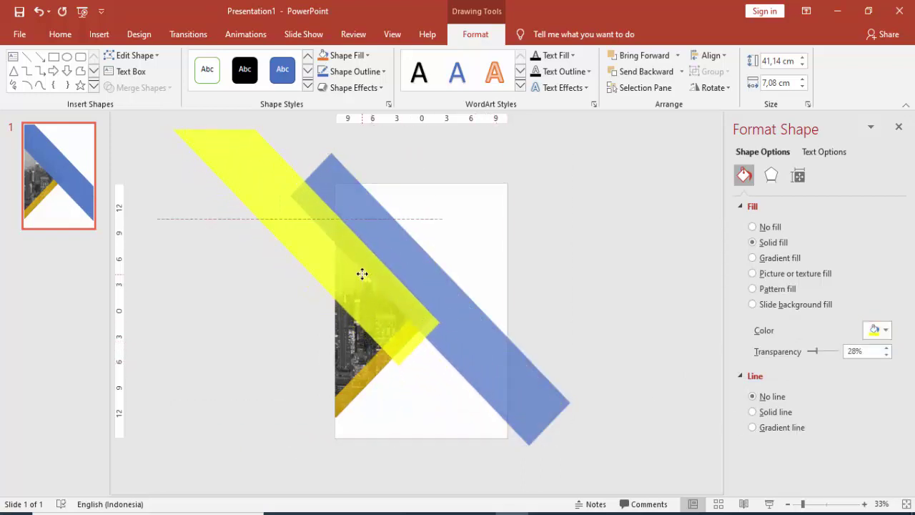
{"action": "scroll", "coordinate": [362, 275], "scroll_direction": "up", "scroll_amount": 3, "text": "ctrl"}
{"action": "scroll", "coordinate": [582, 384], "scroll_direction": "down", "scroll_amount": 3}
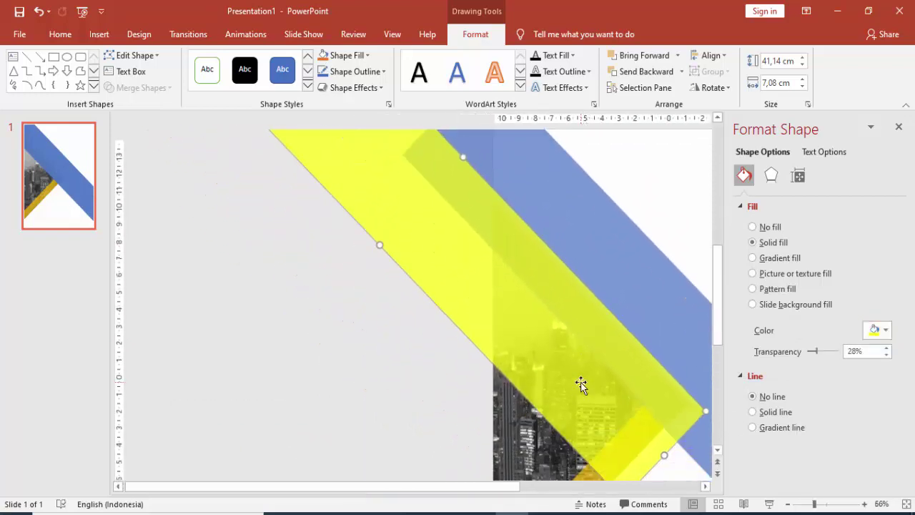
{"action": "scroll", "coordinate": [581, 384], "scroll_direction": "down", "scroll_amount": 2}
{"action": "left_click_drag", "start_coordinate": [498, 491], "coordinate": [563, 492]}
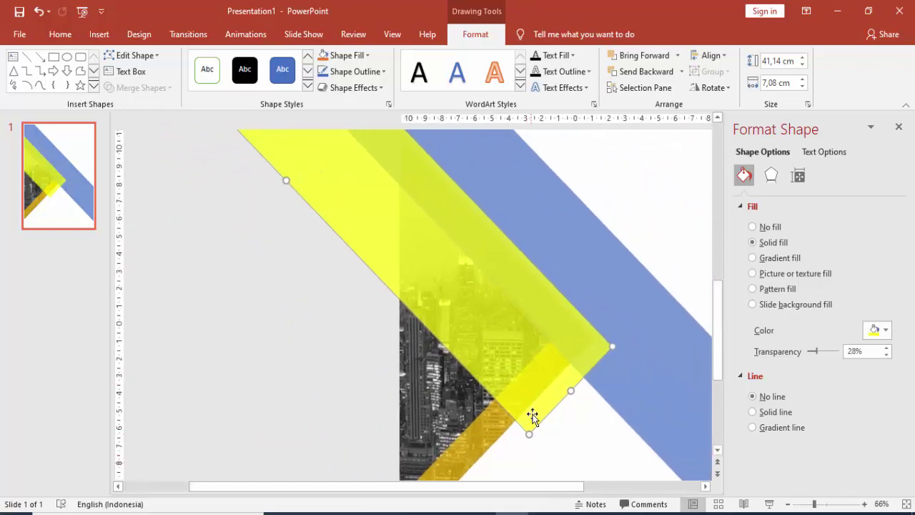
{"action": "left_click_drag", "start_coordinate": [535, 352], "coordinate": [535, 343]}
{"action": "scroll", "coordinate": [529, 346], "scroll_direction": "down", "scroll_amount": 3, "text": "ctrl"}
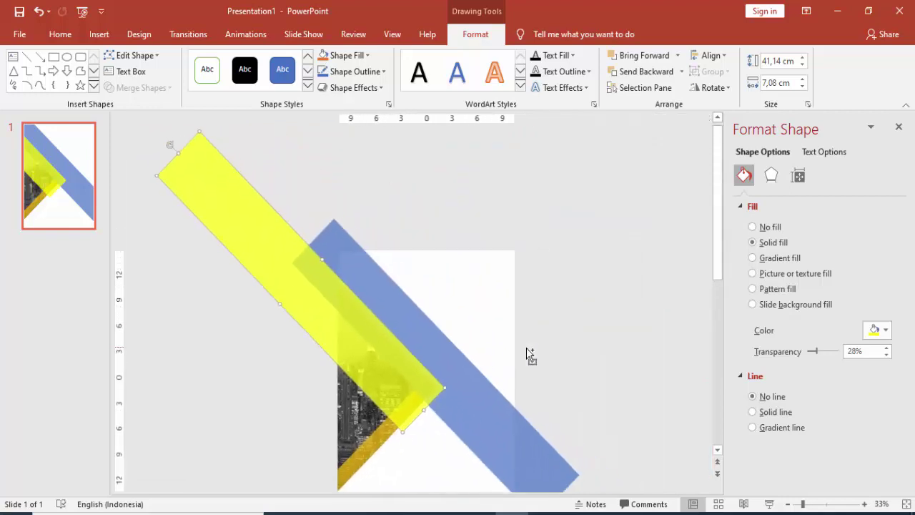
{"action": "left_click_drag", "start_coordinate": [416, 392], "coordinate": [500, 393]}
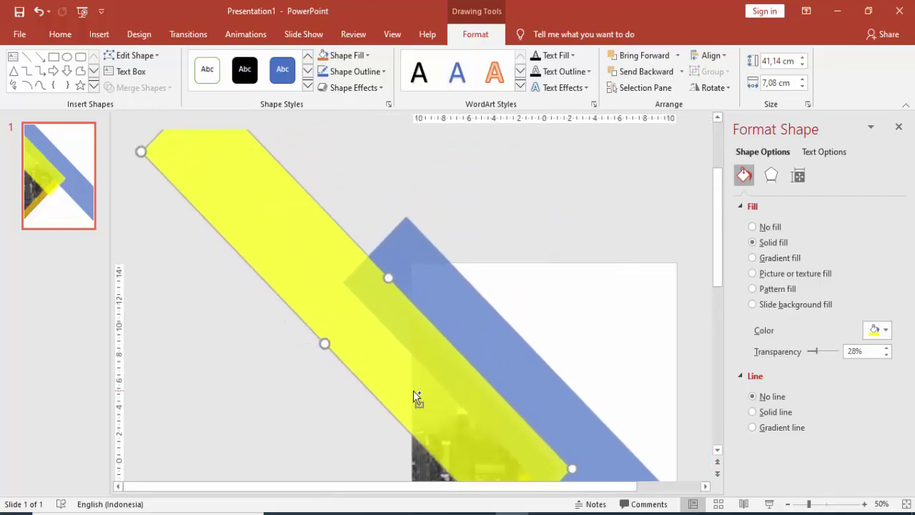
Subtract the yellow copy with Merge Shapes to cut a diagonal white gap
{"action": "left_click", "coordinate": [500, 393]}
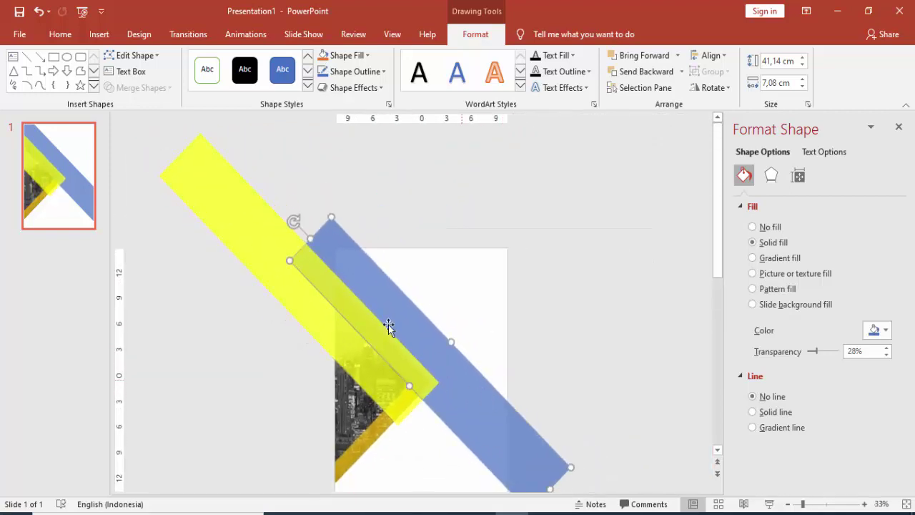
{"action": "left_click", "coordinate": [262, 243], "text": "shift"}
{"action": "left_click", "coordinate": [164, 88]}
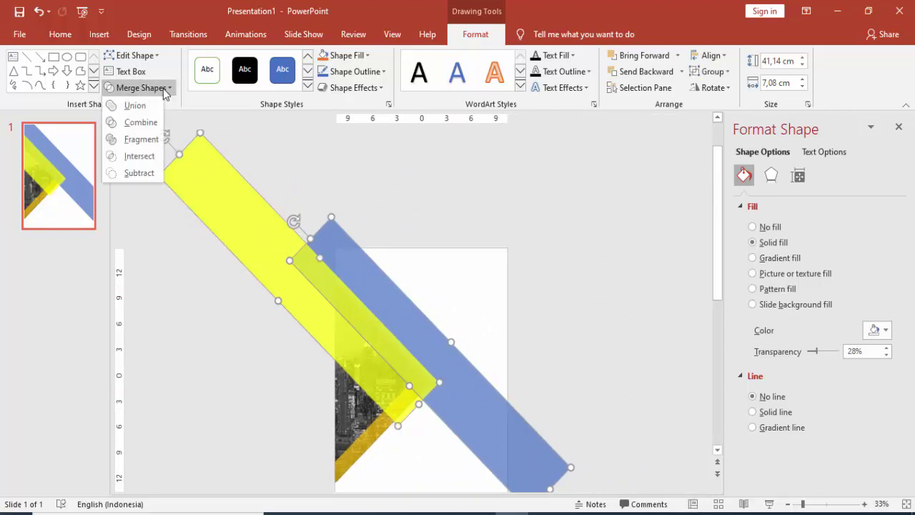
{"action": "left_click", "coordinate": [139, 173]}
Nudge the notched blue band left and slightly down with the arrow keys
{"action": "left_click", "coordinate": [569, 282]}
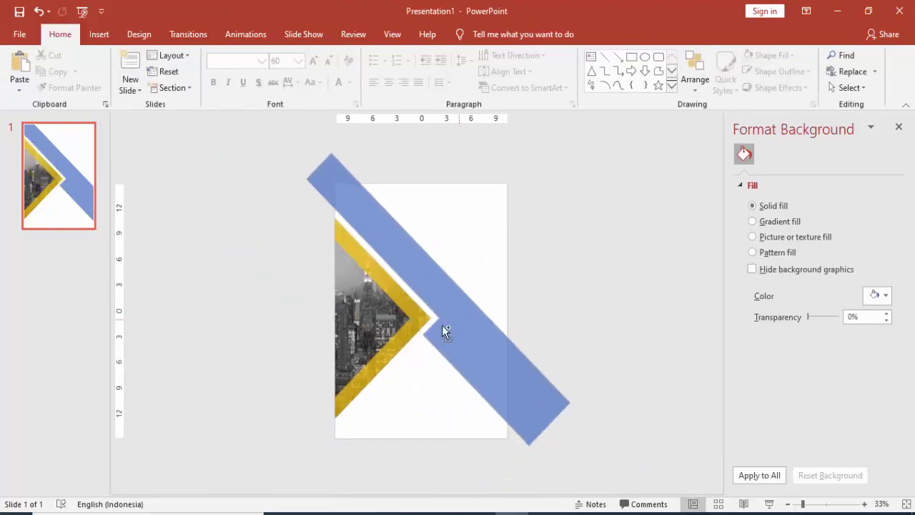
{"action": "scroll", "coordinate": [403, 320], "scroll_direction": "up", "scroll_amount": 2}
{"action": "left_click", "coordinate": [444, 298]}
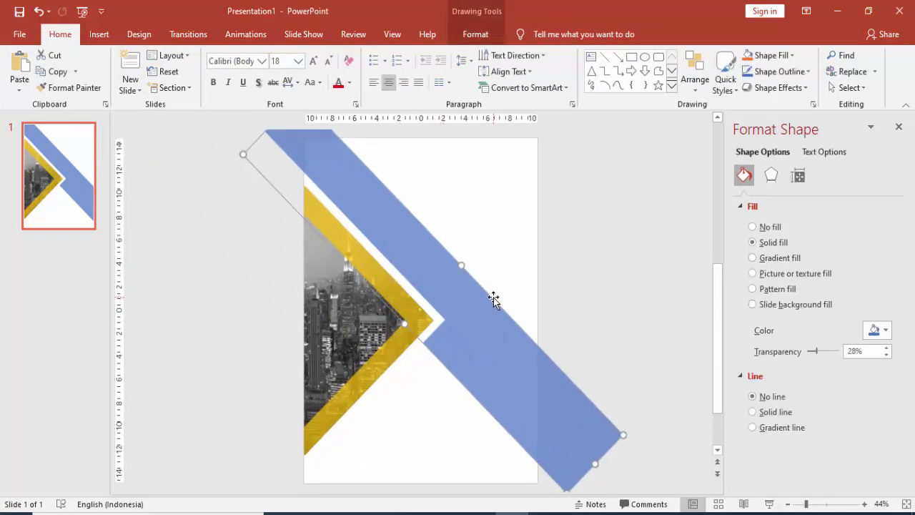
{"action": "key", "text": "Left"}
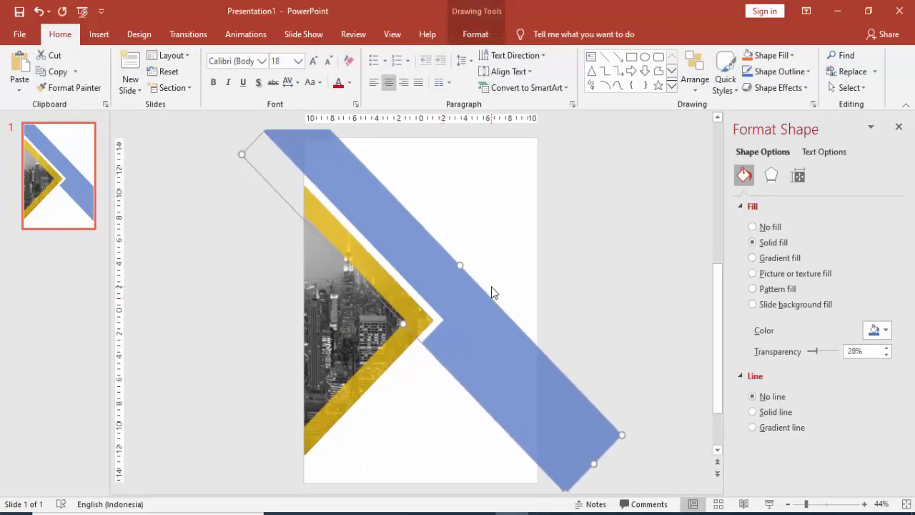
{"action": "key", "text": "Left"}
{"action": "key", "text": "Left"}
{"action": "key", "text": "ctrl+Left"}
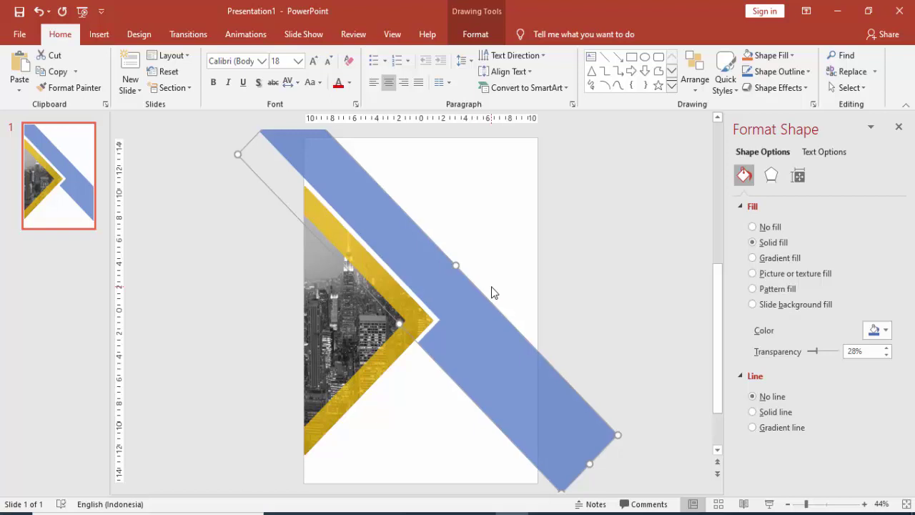
{"action": "key", "text": "ctrl+Down"}
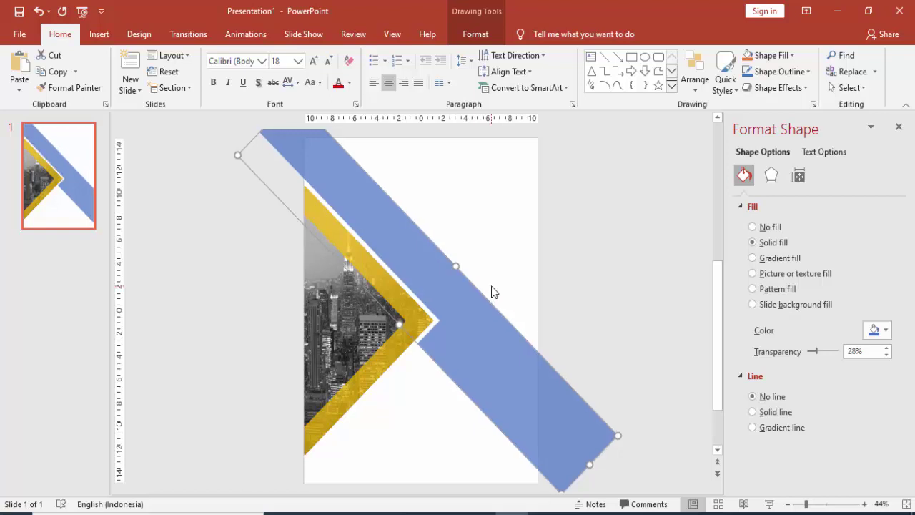
{"action": "left_click", "coordinate": [583, 285]}
Set the blue band's fill transparency to about 30%
{"action": "scroll", "coordinate": [582, 284], "scroll_direction": "down", "scroll_amount": 3}
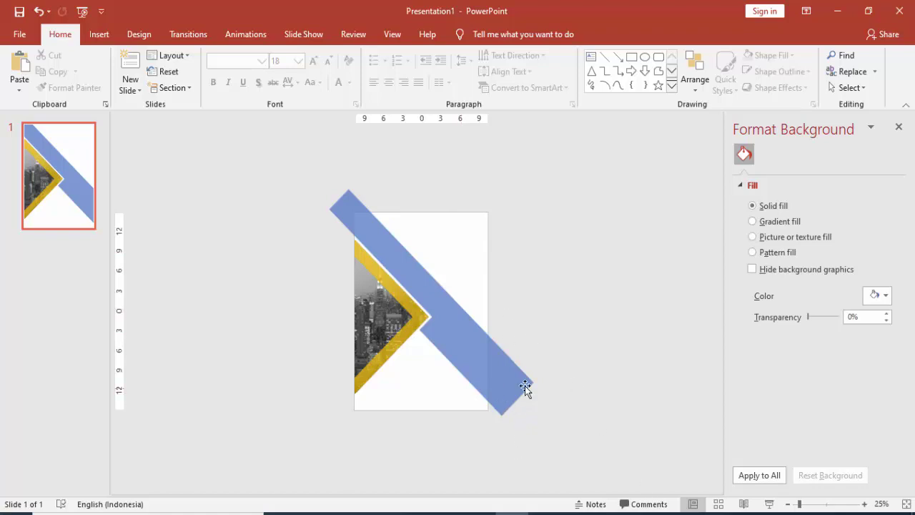
{"action": "left_click", "coordinate": [478, 388]}
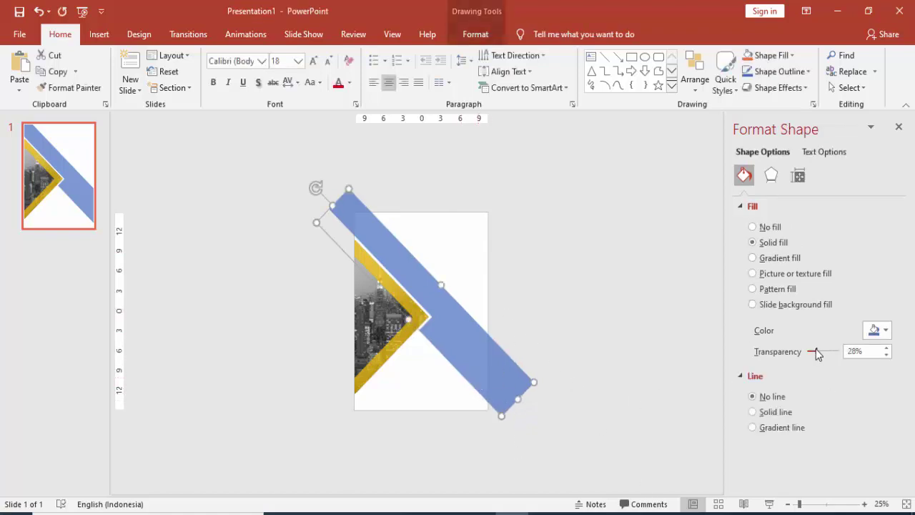
{"action": "left_click_drag", "start_coordinate": [818, 355], "coordinate": [806, 352]}
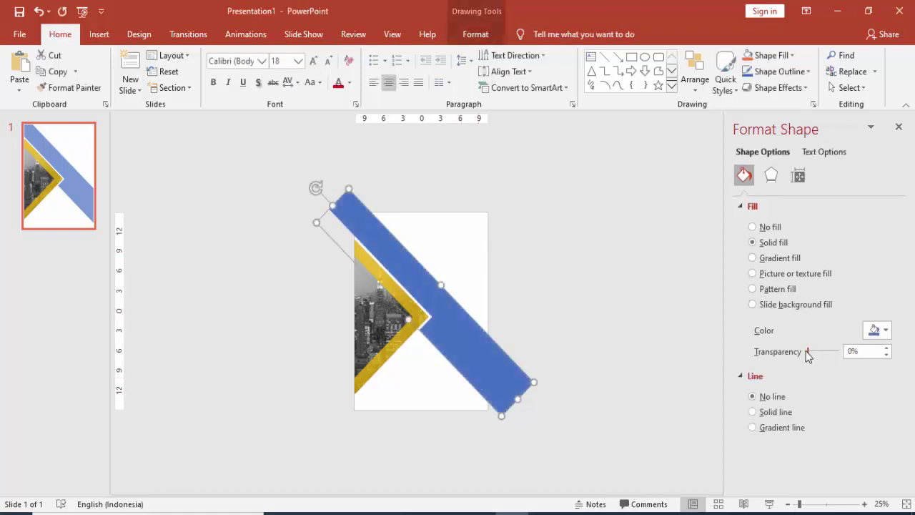
{"action": "left_click", "coordinate": [536, 332]}
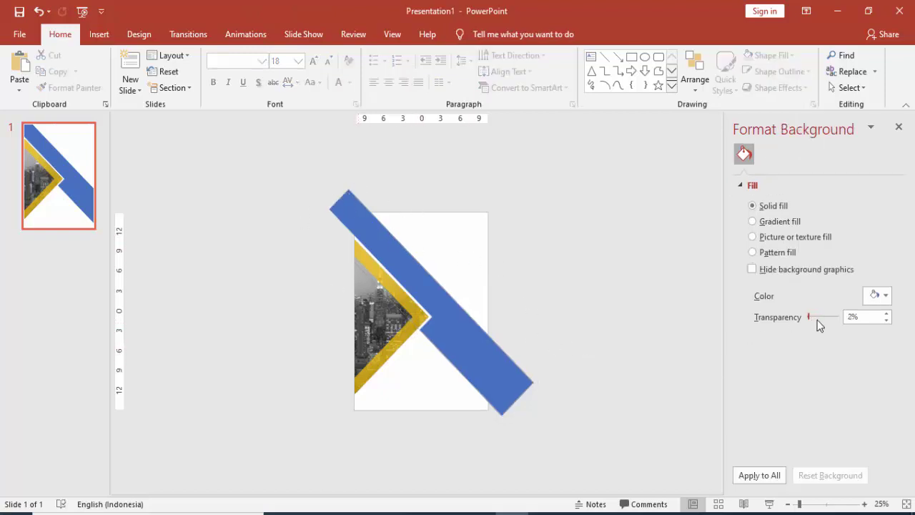
{"action": "left_click_drag", "start_coordinate": [817, 320], "coordinate": [819, 321]}
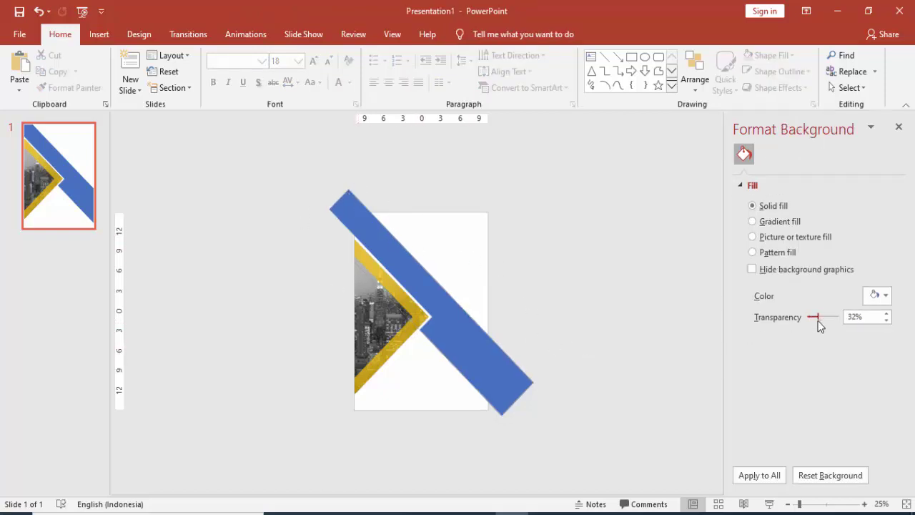
{"action": "left_click", "coordinate": [484, 344]}
{"action": "left_click_drag", "start_coordinate": [811, 356], "coordinate": [821, 353]}
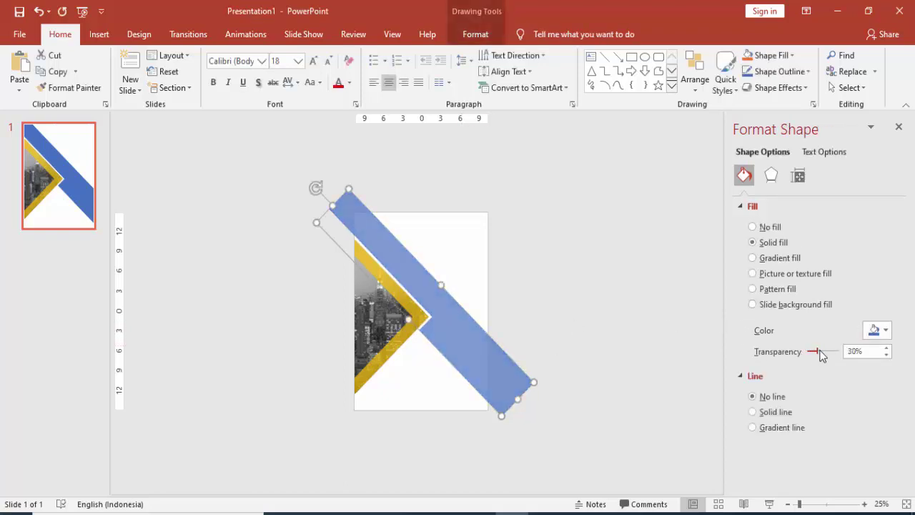
{"action": "left_click", "coordinate": [565, 319]}
Draw a tall red rectangle at the slide's upper left
{"action": "left_click", "coordinate": [99, 35]}
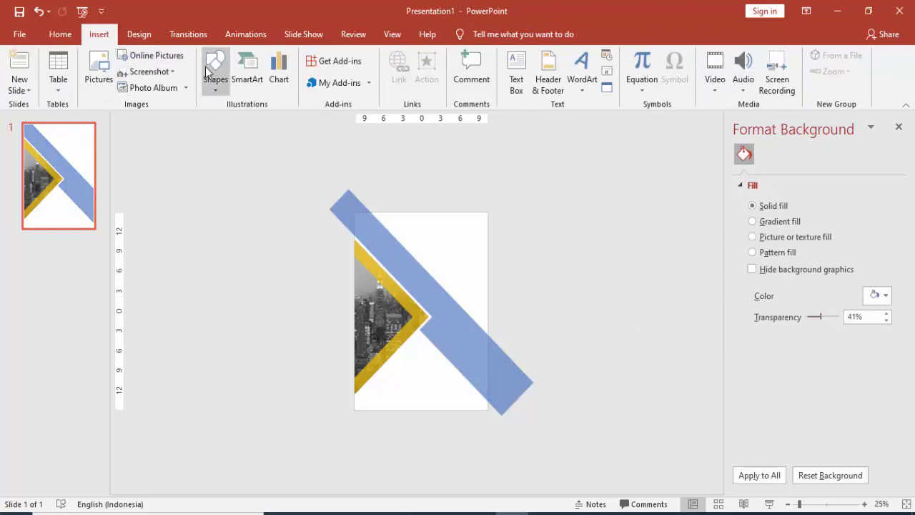
{"action": "left_click", "coordinate": [208, 66]}
{"action": "left_click", "coordinate": [248, 119]}
{"action": "left_click_drag", "start_coordinate": [280, 163], "coordinate": [354, 317]}
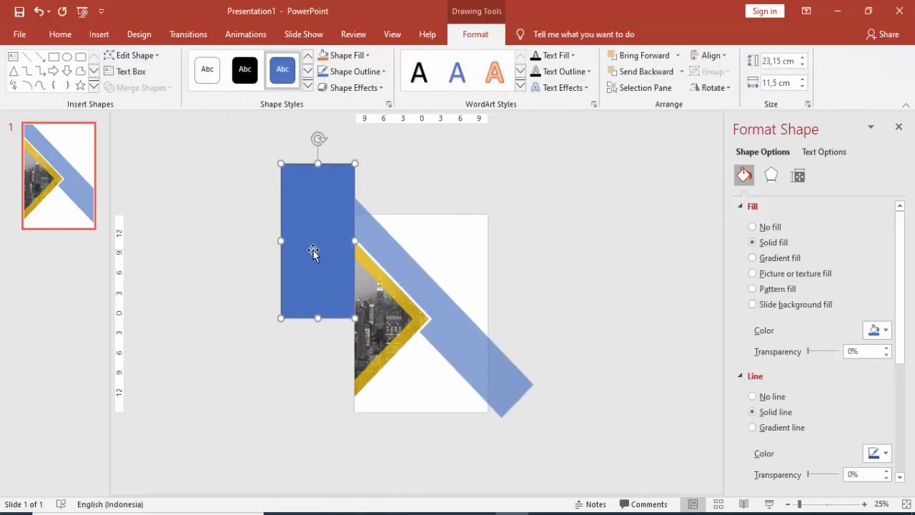
{"action": "left_click", "coordinate": [878, 330]}
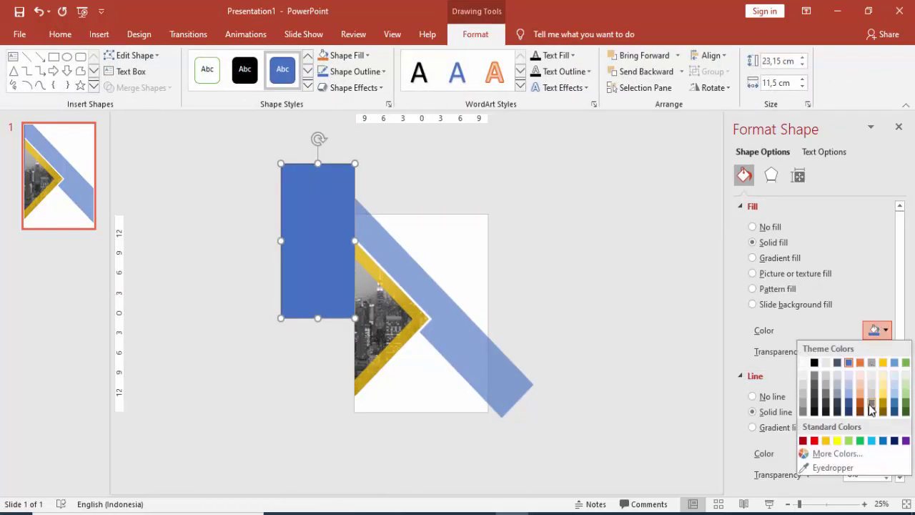
{"action": "left_click", "coordinate": [814, 440]}
Copy the red rectangle and place the copy at the slide's lower right
{"action": "left_click", "coordinate": [434, 310]}
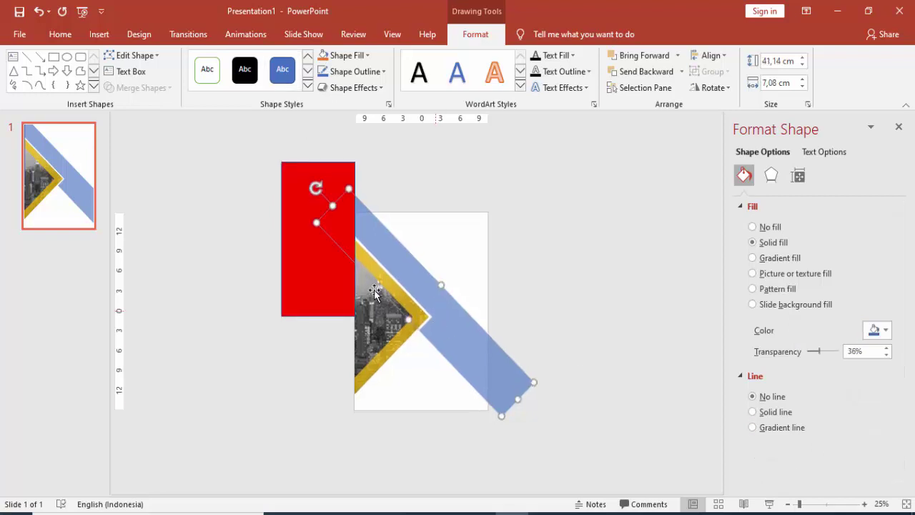
{"action": "left_click", "coordinate": [306, 270]}
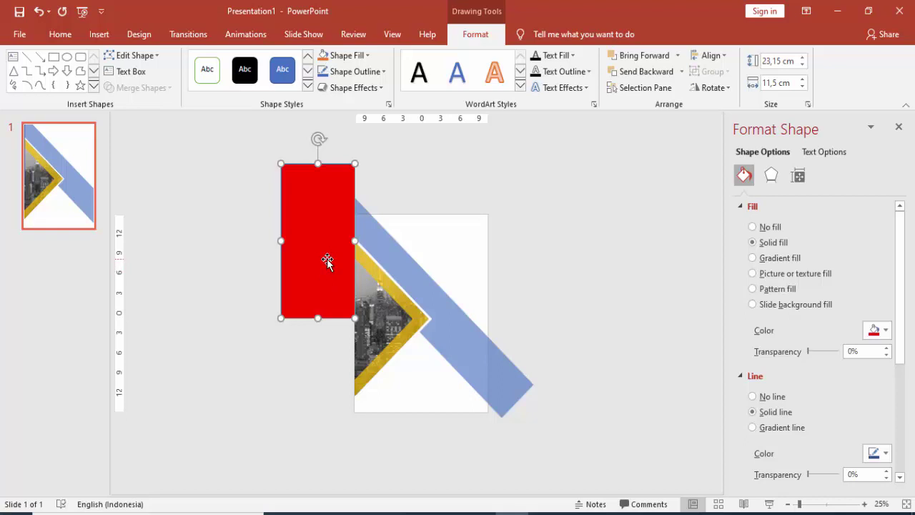
{"action": "key", "text": "ctrl+v"}
{"action": "mouse_move", "coordinate": [329, 266]}
{"action": "left_mouse_down"}
{"action": "mouse_move", "coordinate": [528, 397]}
{"action": "mouse_move", "coordinate": [522, 391]}
{"action": "left_mouse_up"}
Subtract the upper-left red rectangle to trim the band's top overhang
{"action": "left_click", "coordinate": [404, 268]}
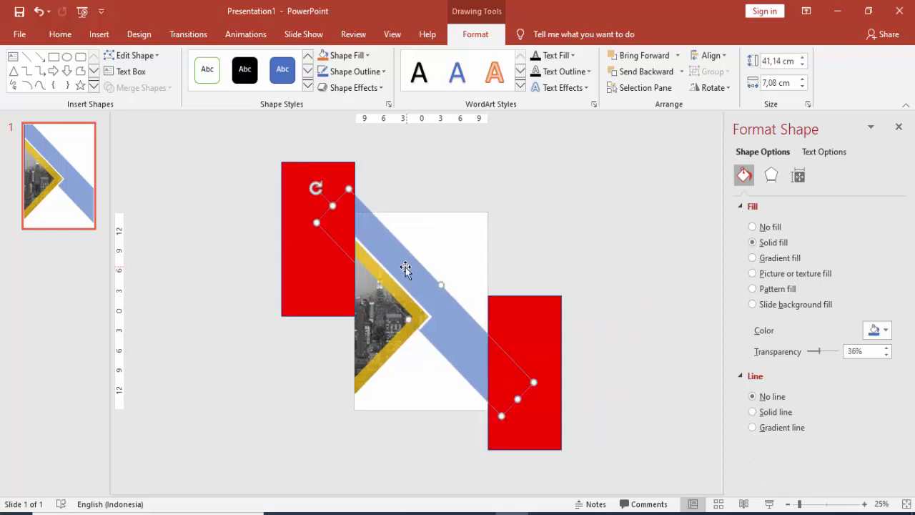
{"action": "left_click", "coordinate": [287, 237], "text": "shift"}
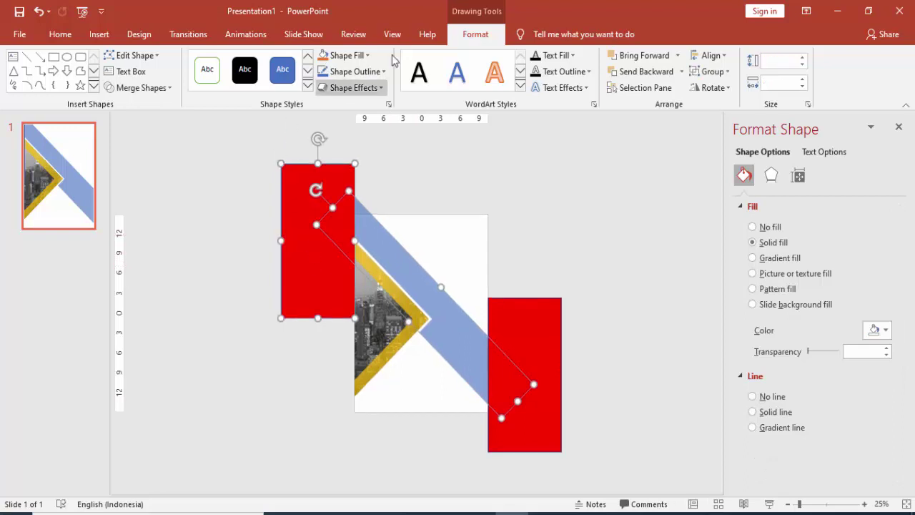
{"action": "left_click", "coordinate": [133, 89]}
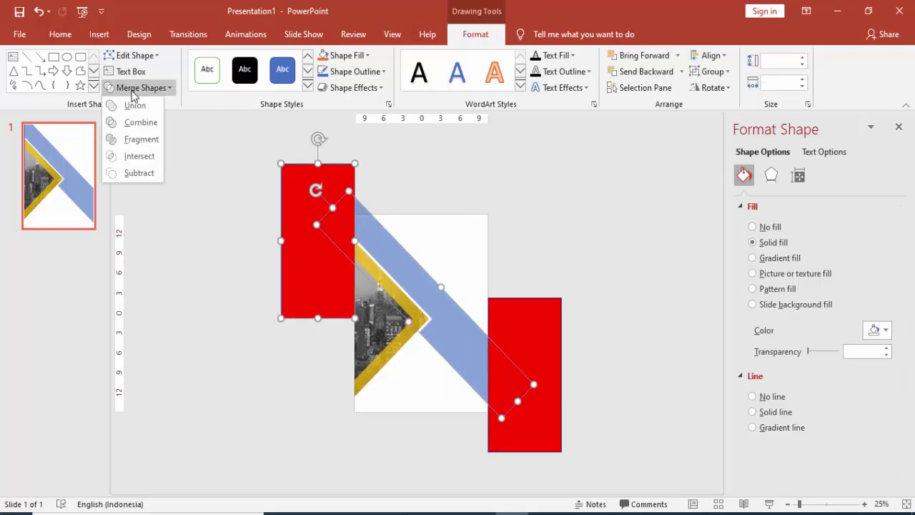
{"action": "left_click", "coordinate": [145, 176]}
{"action": "left_click", "coordinate": [498, 178]}
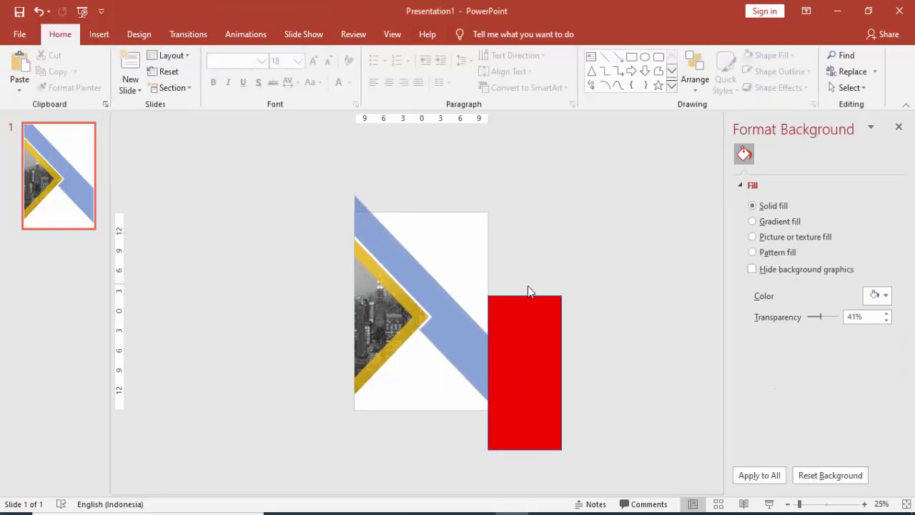
Subtract the lower red rectangle to trim the band's bottom overhang
{"action": "left_click", "coordinate": [461, 342]}
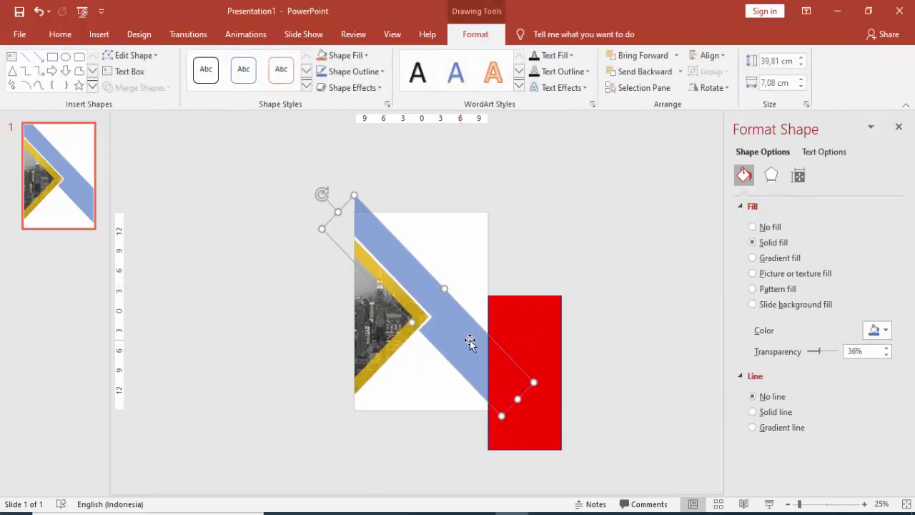
{"action": "left_click", "coordinate": [534, 326], "text": "shift"}
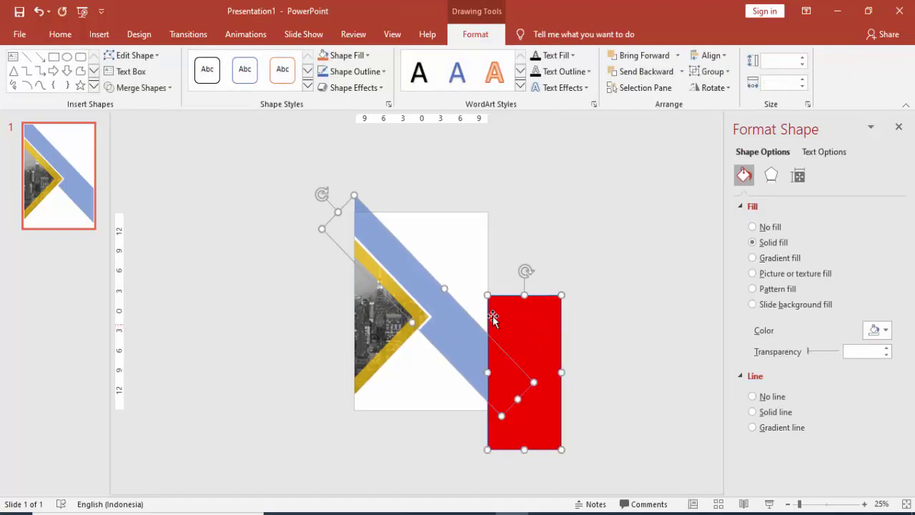
{"action": "left_click", "coordinate": [147, 89]}
{"action": "left_click", "coordinate": [137, 172]}
{"action": "left_click", "coordinate": [536, 263]}
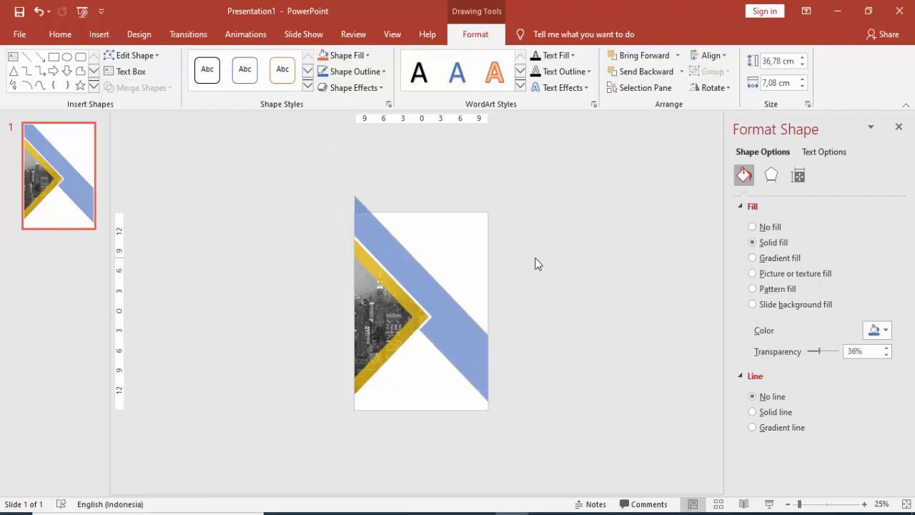
Trim the band's top flush with another red rectangle, leaving it 34.97 cm, and make it fully opaque
{"action": "key", "text": "ctrl+v"}
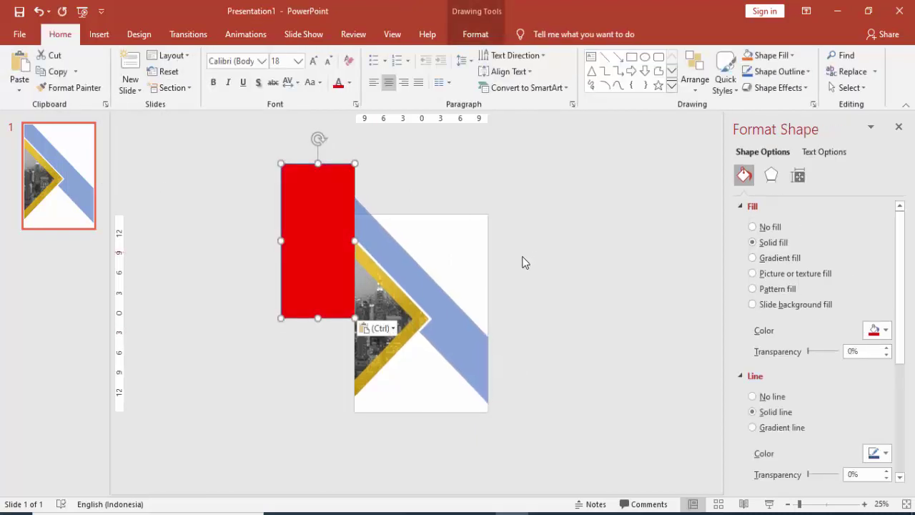
{"action": "left_click_drag", "start_coordinate": [318, 318], "coordinate": [320, 213]}
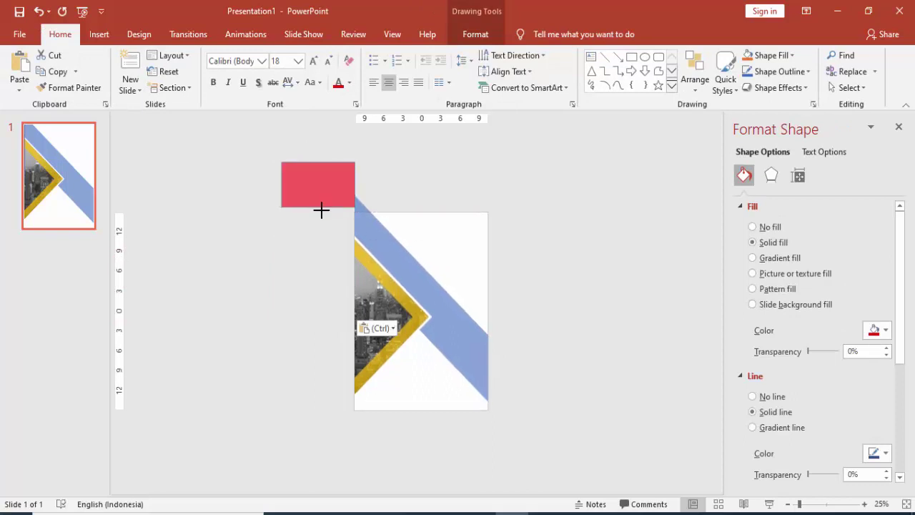
{"action": "left_click_drag", "start_coordinate": [355, 188], "coordinate": [406, 191]}
{"action": "left_click", "coordinate": [395, 252]}
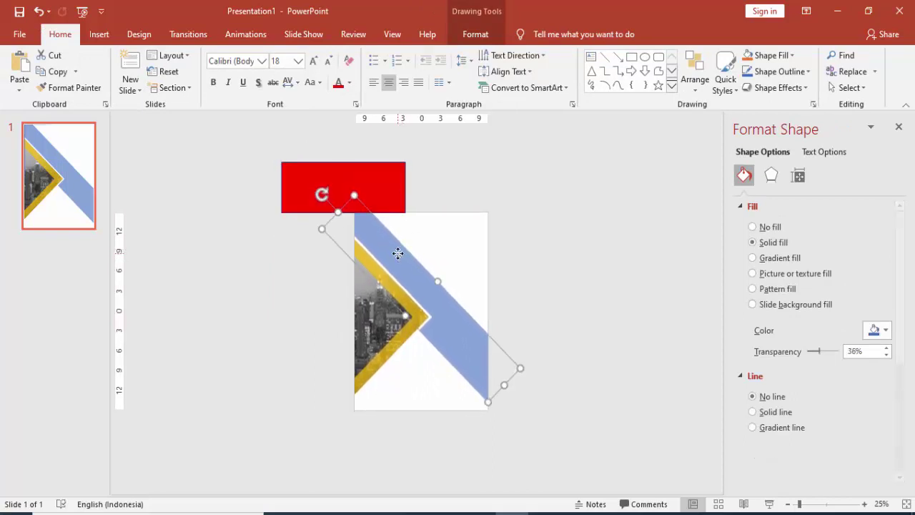
{"action": "left_click", "coordinate": [381, 185], "text": "shift"}
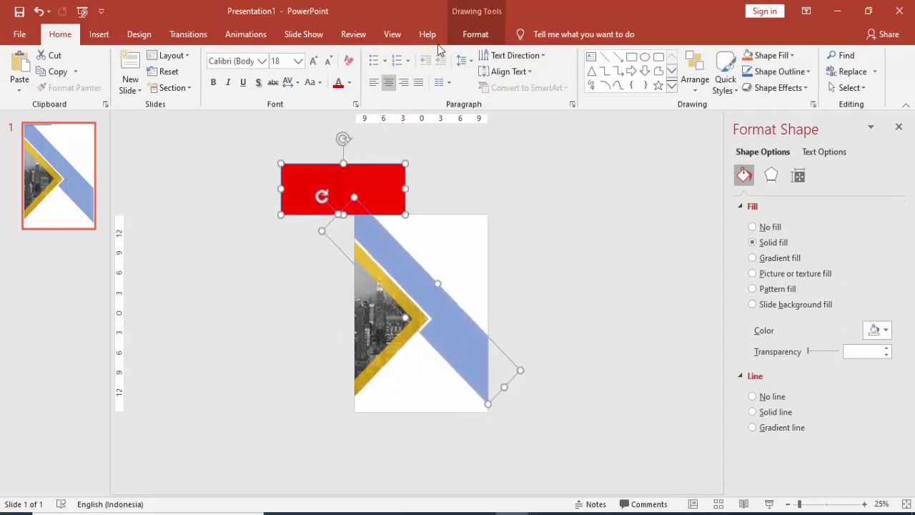
{"action": "left_click", "coordinate": [475, 34]}
{"action": "left_click", "coordinate": [169, 87]}
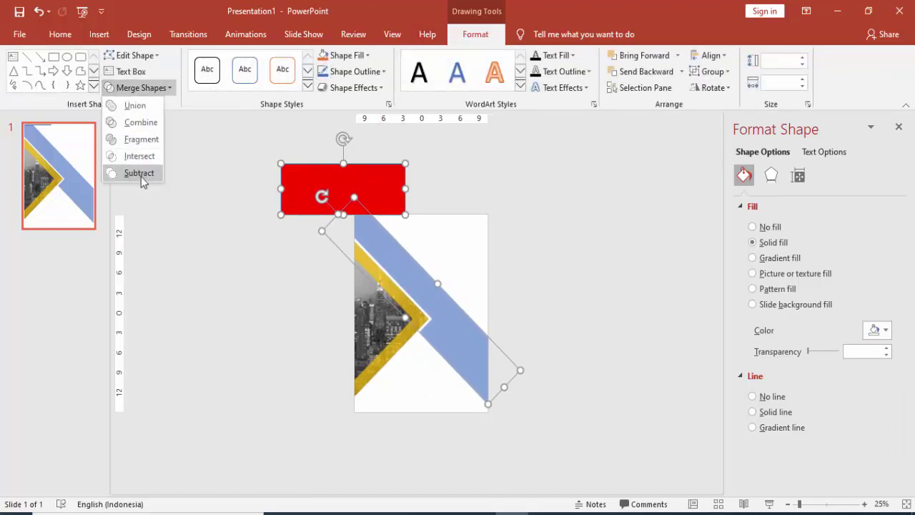
{"action": "left_click", "coordinate": [141, 179]}
{"action": "left_click", "coordinate": [466, 195]}
{"action": "left_click", "coordinate": [449, 308]}
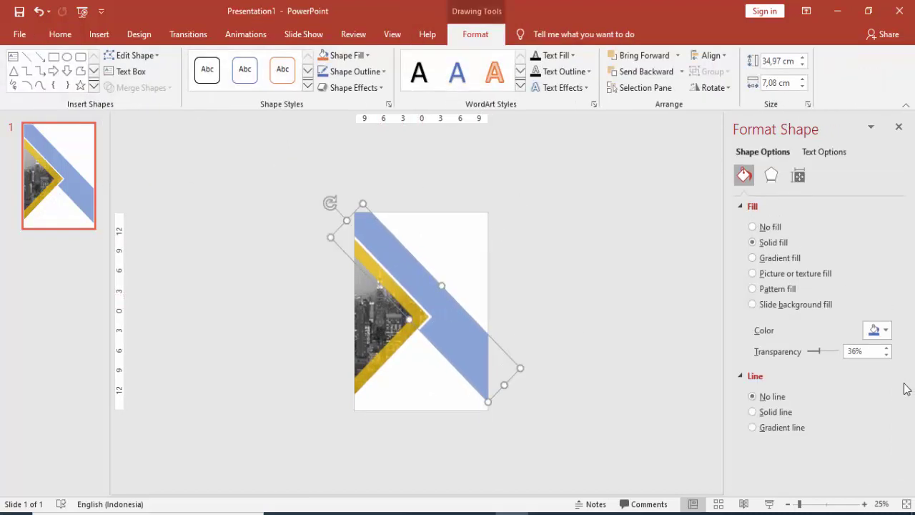
{"action": "left_click_drag", "start_coordinate": [817, 353], "coordinate": [804, 353]}
Switch the band to a two-stop gradient fill with a dark purple (108,29,129) first stop
{"action": "left_click", "coordinate": [633, 301]}
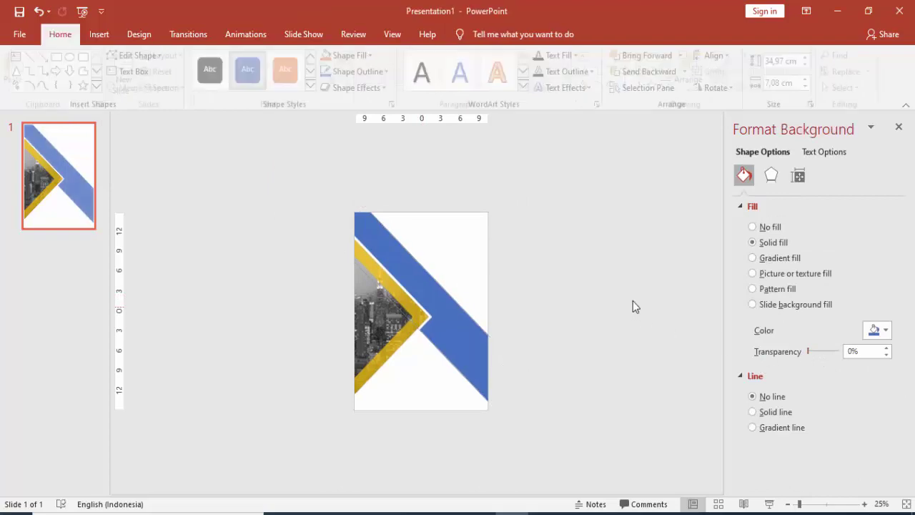
{"action": "left_click", "coordinate": [476, 344]}
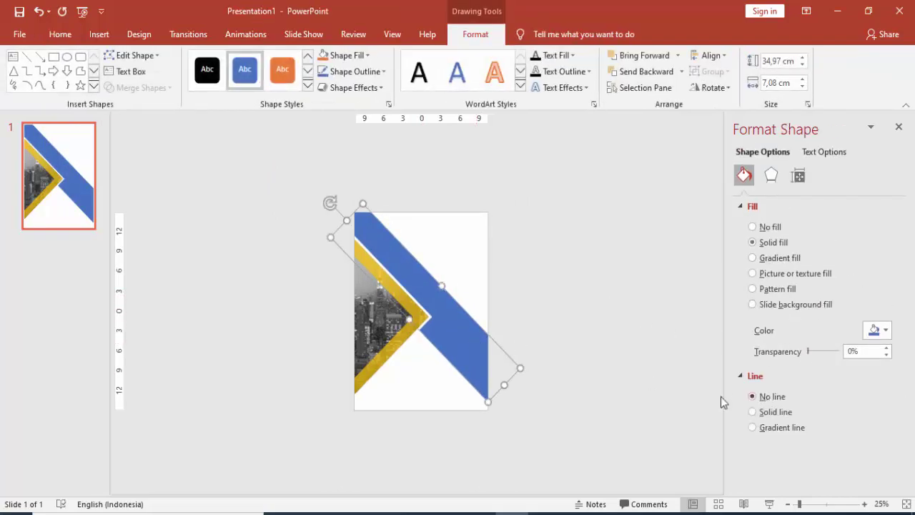
{"action": "left_click", "coordinate": [561, 342]}
{"action": "left_click", "coordinate": [447, 317]}
{"action": "left_click", "coordinate": [752, 257]}
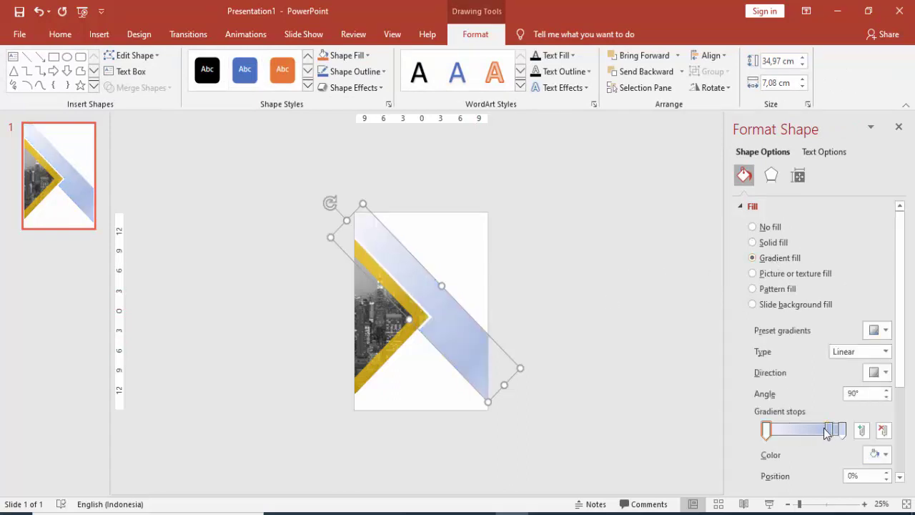
{"action": "left_click_drag", "start_coordinate": [823, 429], "coordinate": [774, 433]}
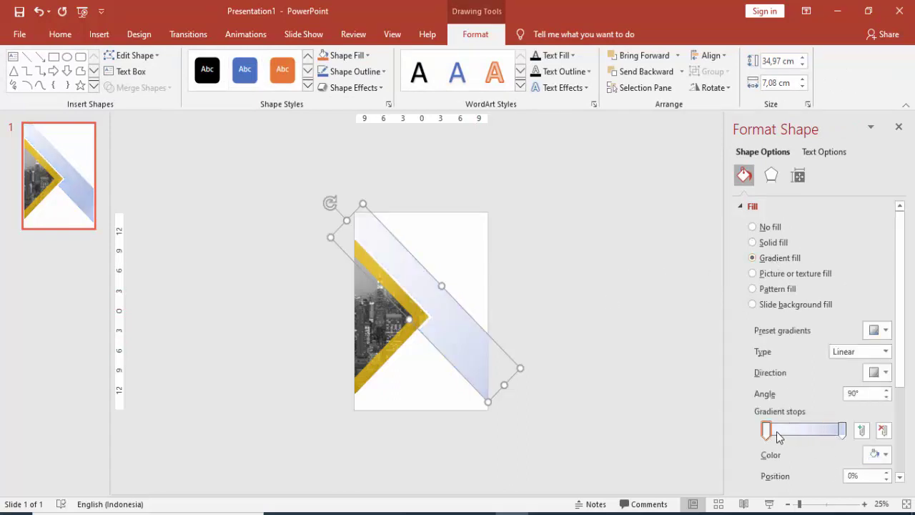
{"action": "left_click", "coordinate": [876, 455]}
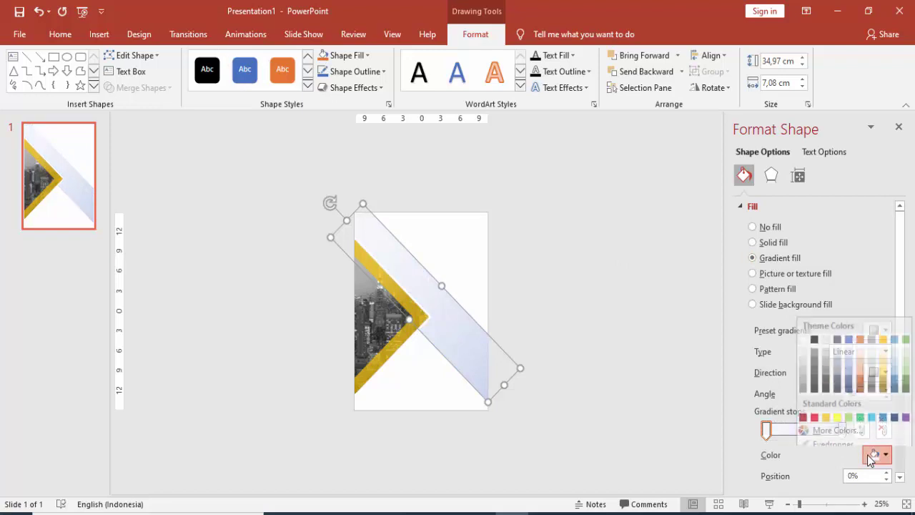
{"action": "left_click", "coordinate": [836, 423]}
{"action": "left_click", "coordinate": [452, 201]}
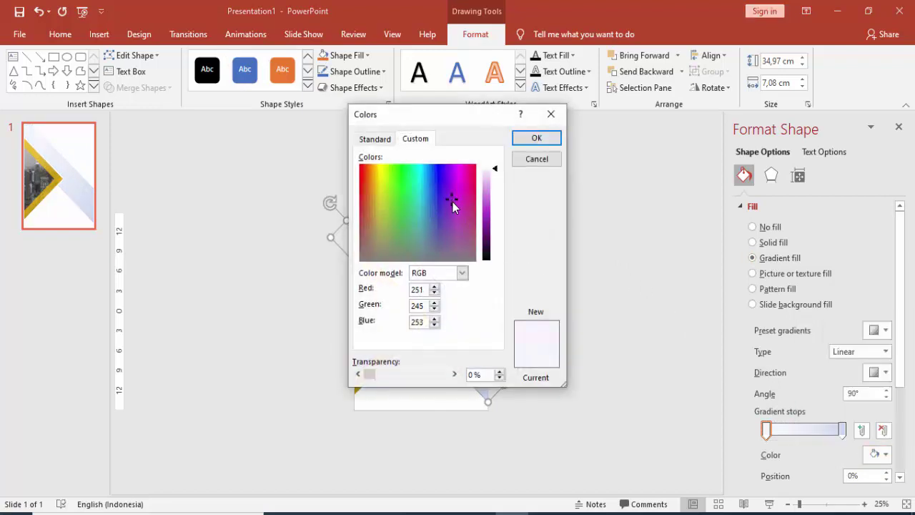
{"action": "left_click", "coordinate": [490, 225]}
{"action": "left_click_drag", "start_coordinate": [491, 227], "coordinate": [491, 233]}
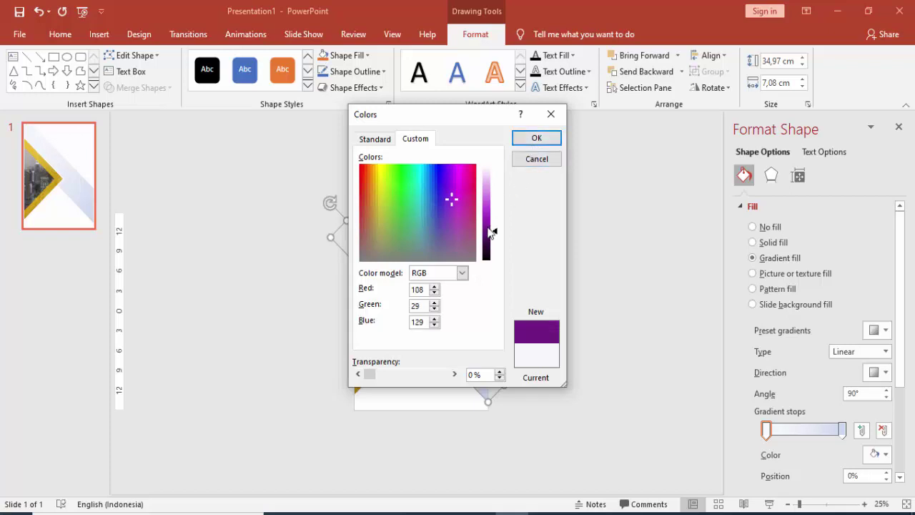
{"action": "left_click", "coordinate": [490, 227]}
{"action": "left_click", "coordinate": [536, 138]}
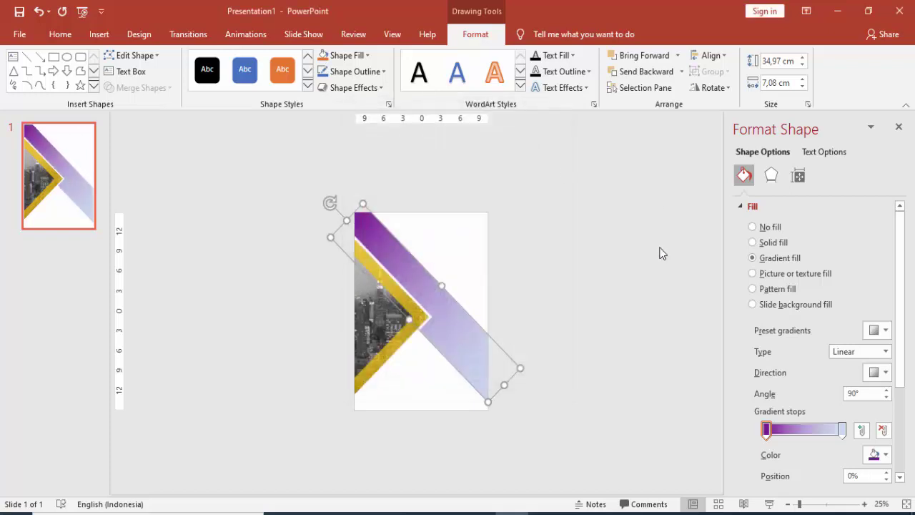
Set the end gradient stop to magenta (231,37,203)
{"action": "left_click", "coordinate": [841, 430]}
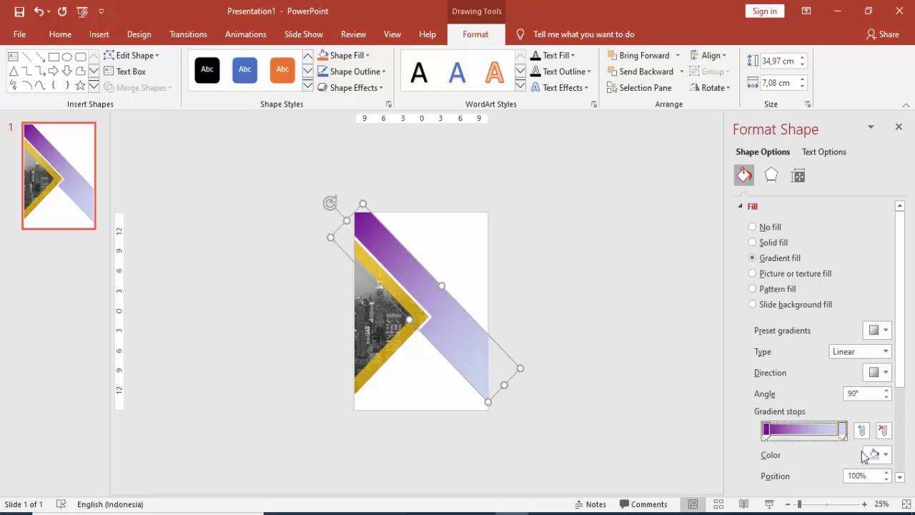
{"action": "left_click", "coordinate": [876, 454]}
{"action": "left_click", "coordinate": [836, 423]}
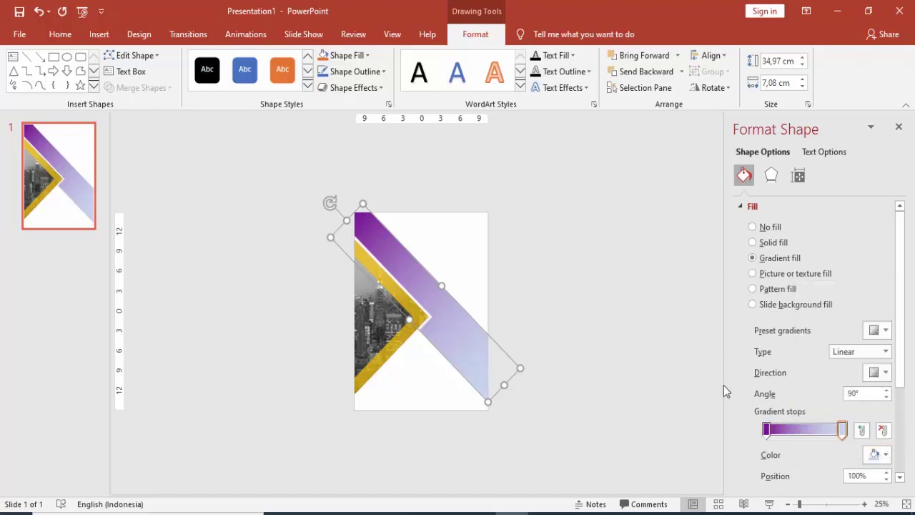
{"action": "left_click", "coordinate": [459, 184]}
{"action": "left_click", "coordinate": [493, 213]}
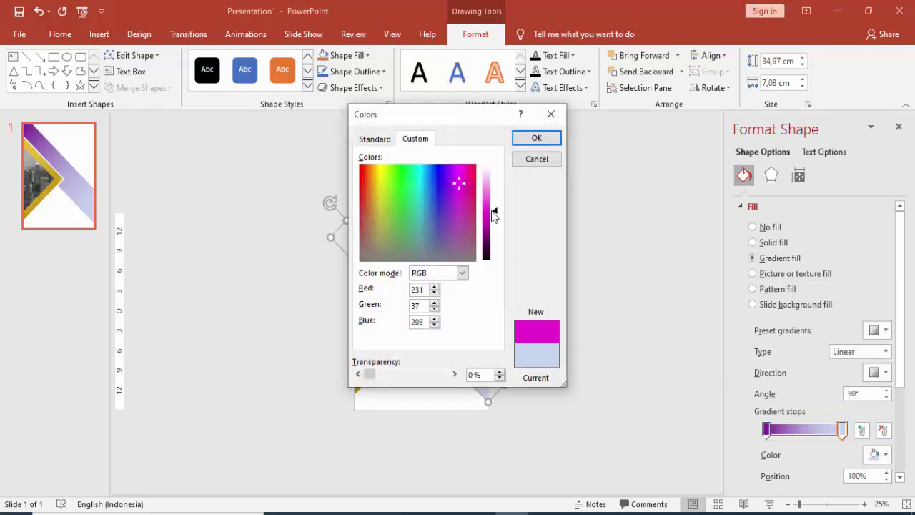
{"action": "left_click", "coordinate": [492, 219]}
{"action": "left_click", "coordinate": [536, 138]}
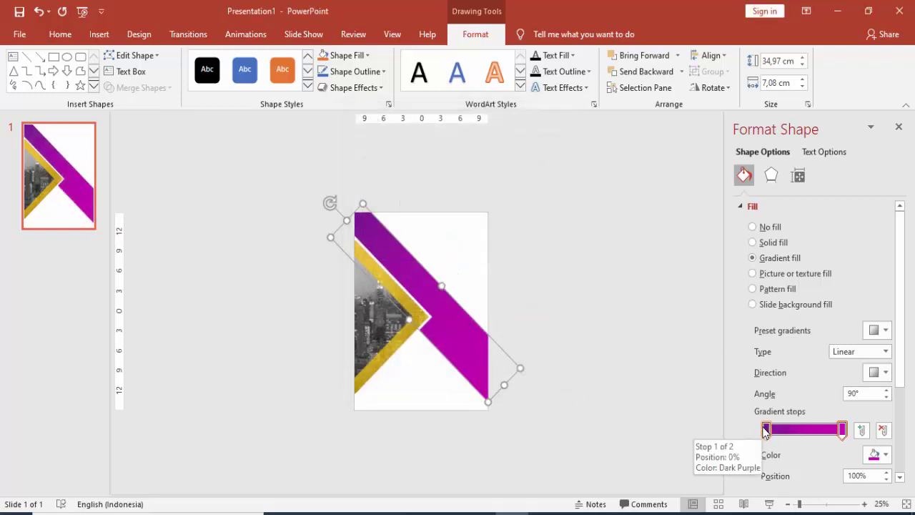
Move the dark purple gradient stop to 26% and enable Rotate with shape
{"action": "left_click_drag", "start_coordinate": [766, 429], "coordinate": [779, 435]}
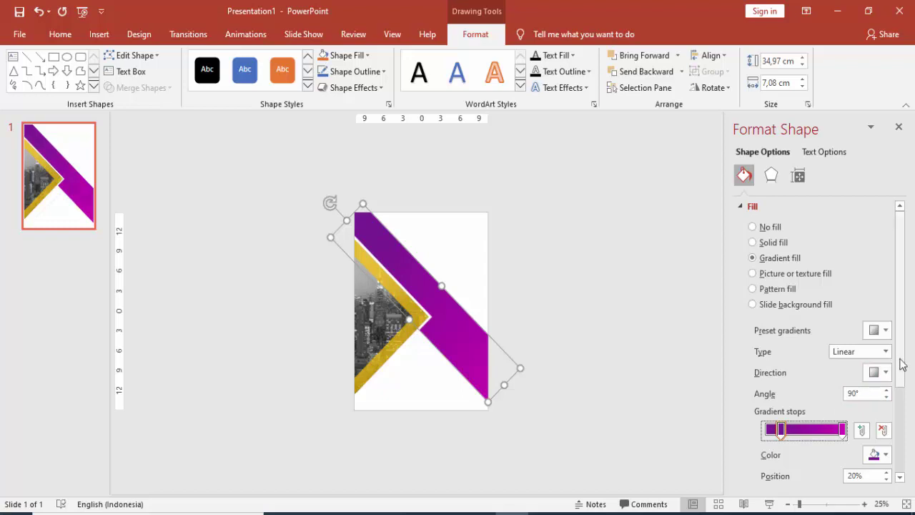
{"action": "left_click_drag", "start_coordinate": [898, 363], "coordinate": [908, 425]}
{"action": "left_click", "coordinate": [781, 421]}
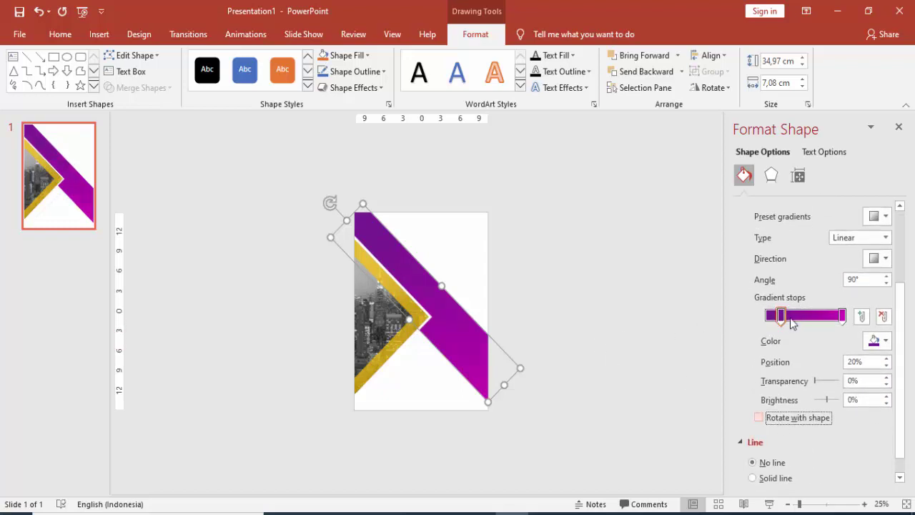
{"action": "left_click_drag", "start_coordinate": [781, 315], "coordinate": [789, 323]}
Set the gradient direction to 90° so it shades purple to magenta down the band
{"action": "left_click", "coordinate": [877, 258]}
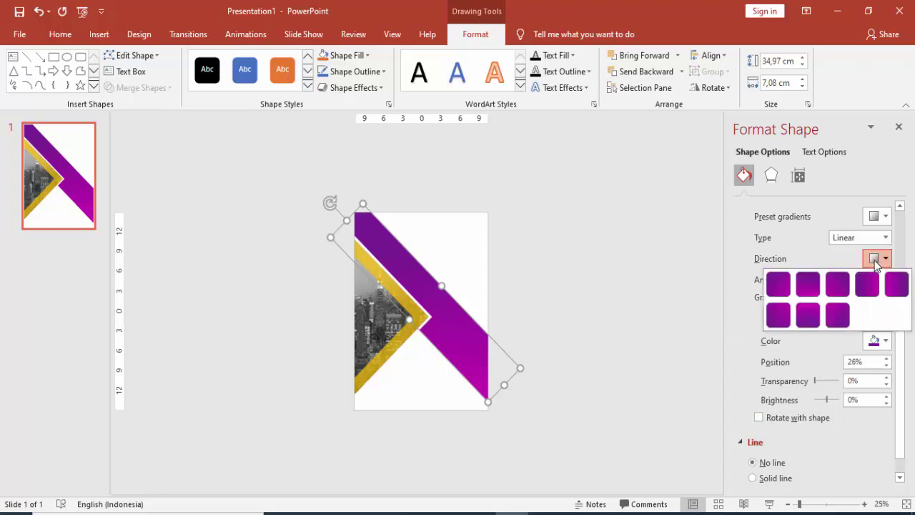
{"action": "left_click", "coordinate": [775, 285]}
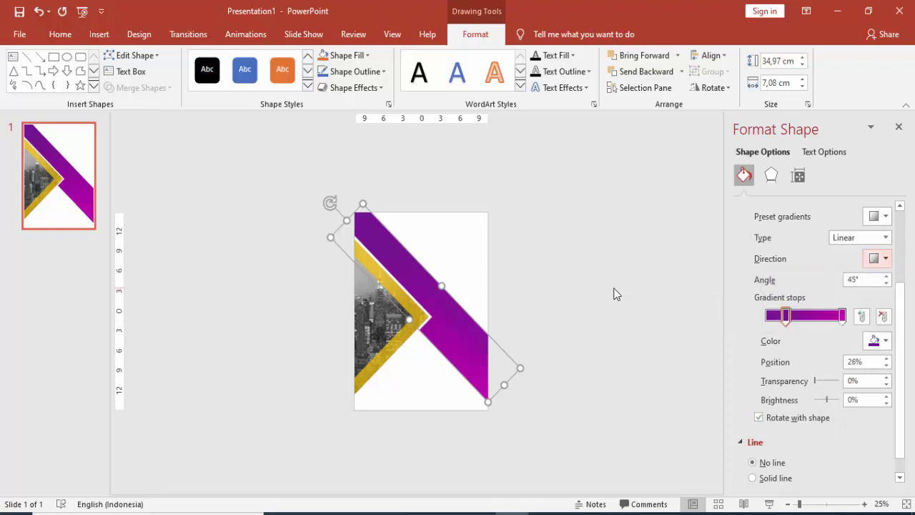
{"action": "left_click", "coordinate": [877, 258]}
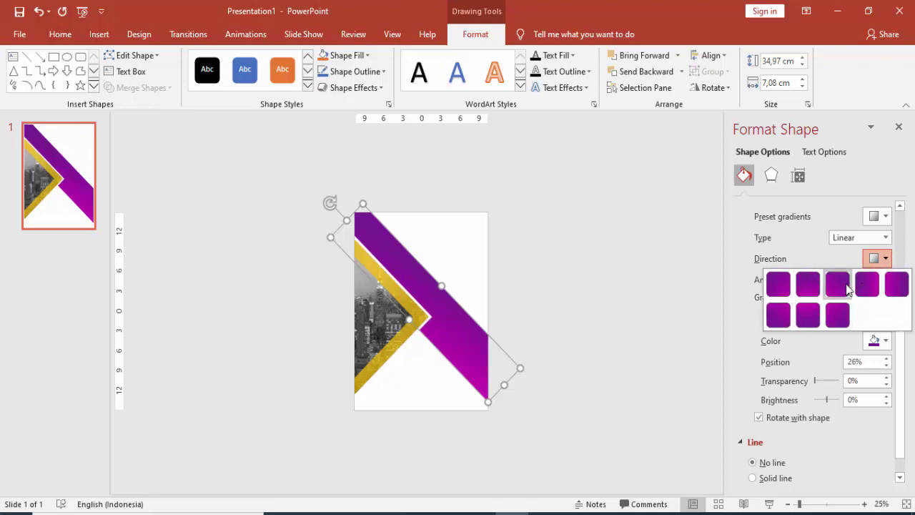
{"action": "left_click", "coordinate": [864, 284]}
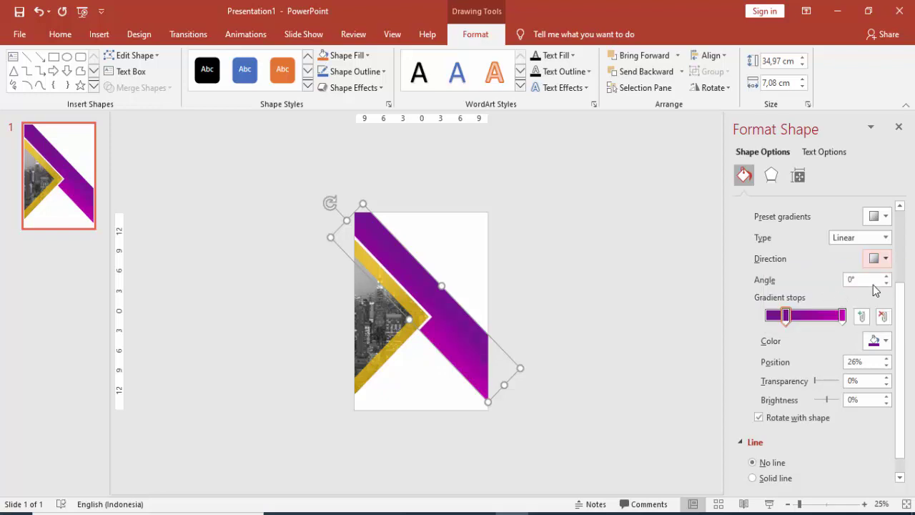
{"action": "left_click", "coordinate": [877, 258]}
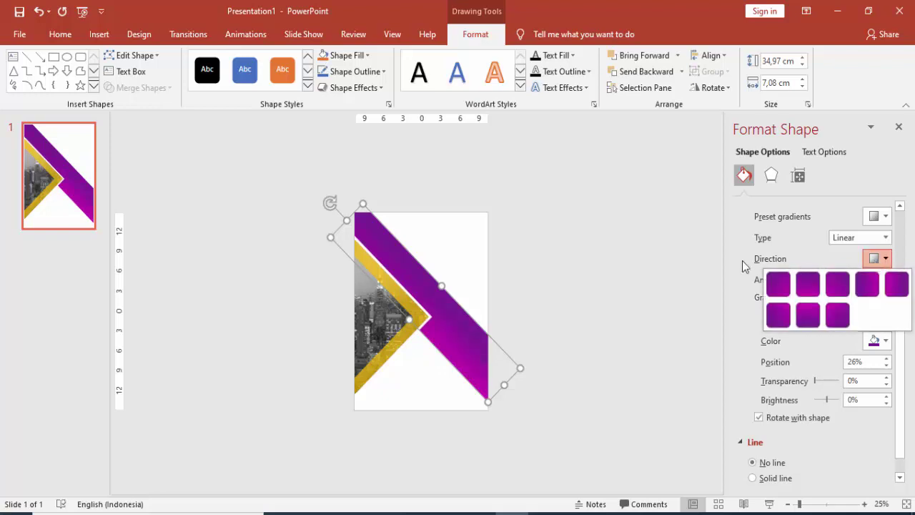
{"action": "left_click", "coordinate": [808, 284]}
{"action": "left_click", "coordinate": [598, 274]}
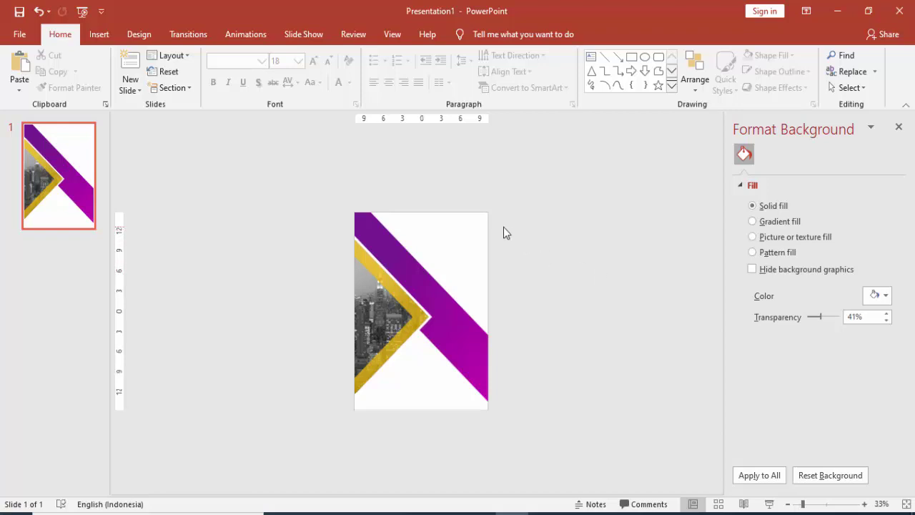
Insert the 'logo kaltara png' picture from E:\Pictures
{"action": "scroll", "coordinate": [504, 226], "scroll_direction": "up", "scroll_amount": 2}
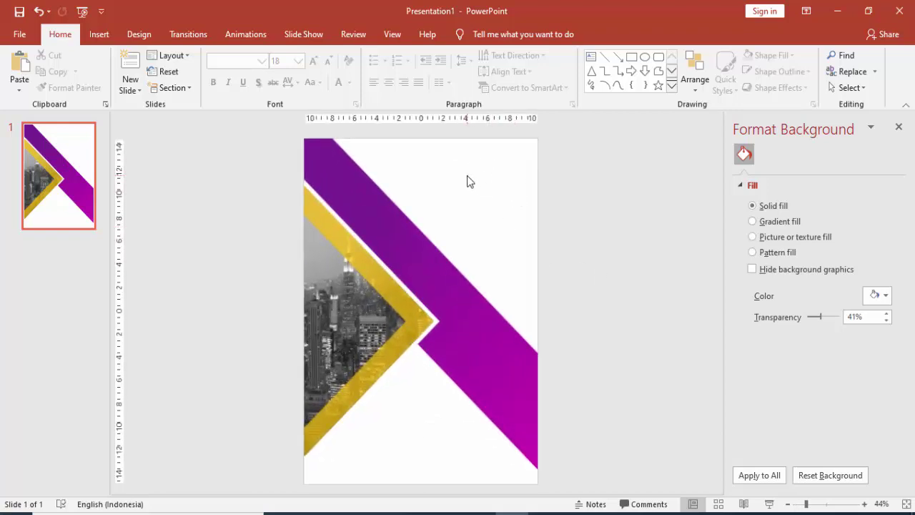
{"action": "left_click", "coordinate": [99, 34]}
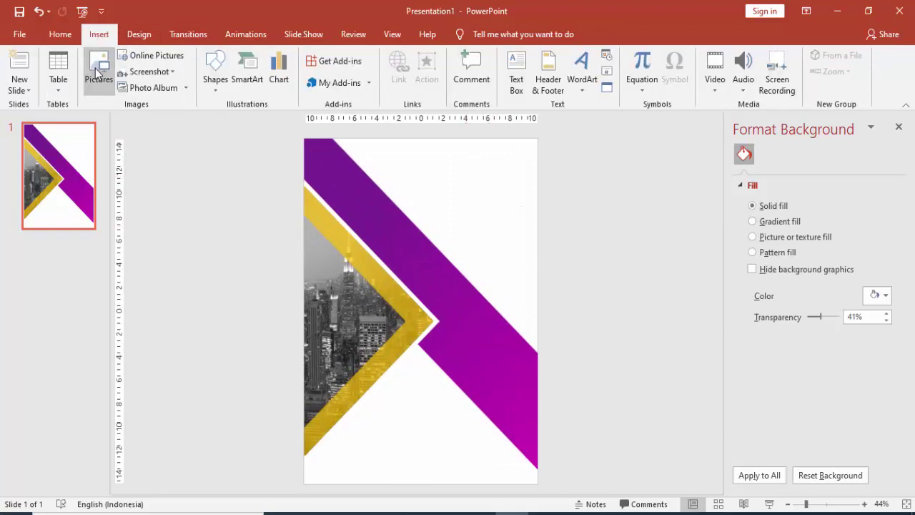
{"action": "left_click", "coordinate": [95, 68]}
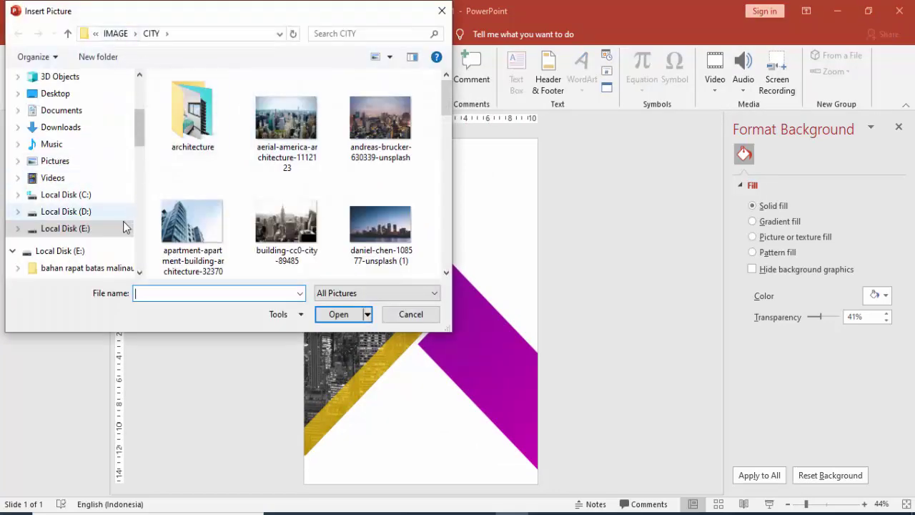
{"action": "left_click", "coordinate": [20, 228]}
{"action": "scroll", "coordinate": [35, 236], "scroll_direction": "down", "scroll_amount": 1}
{"action": "scroll", "coordinate": [43, 179], "scroll_direction": "up", "scroll_amount": 1}
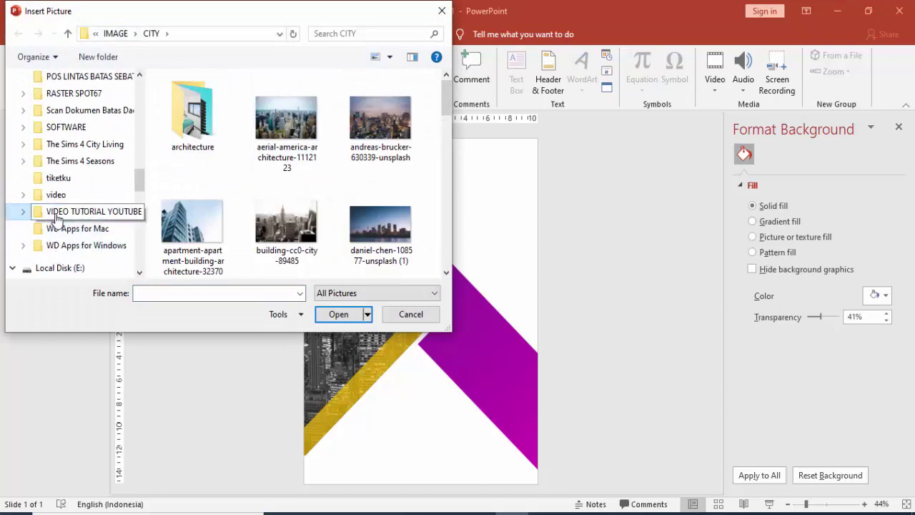
{"action": "left_click", "coordinate": [47, 98]}
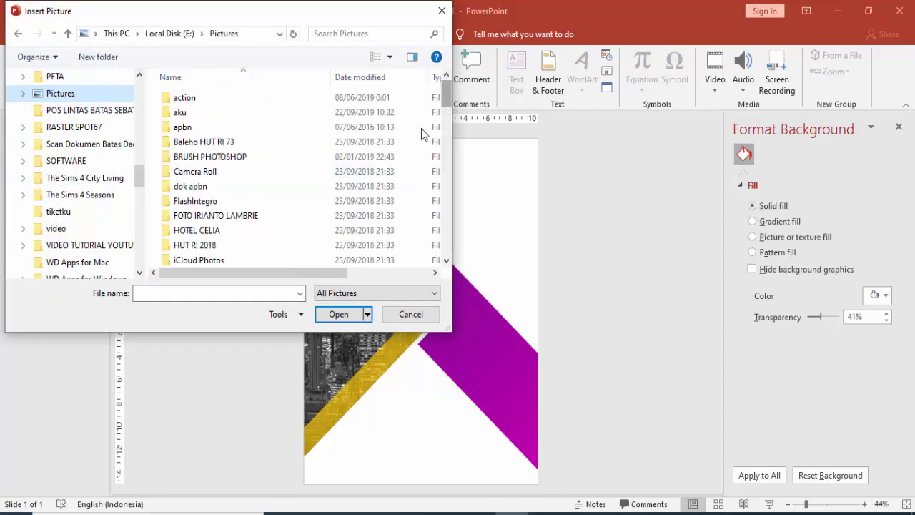
{"action": "left_click_drag", "start_coordinate": [446, 91], "coordinate": [446, 211]}
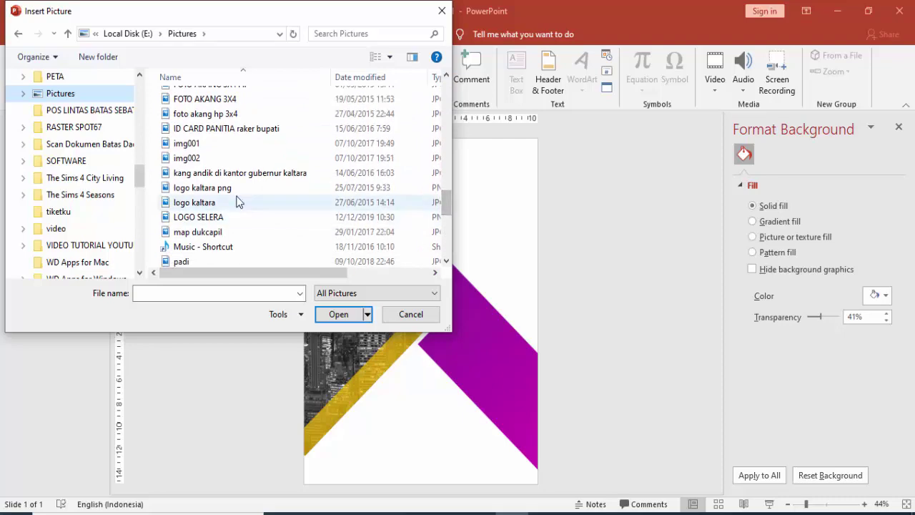
{"action": "left_click", "coordinate": [207, 188]}
{"action": "left_click", "coordinate": [338, 314]}
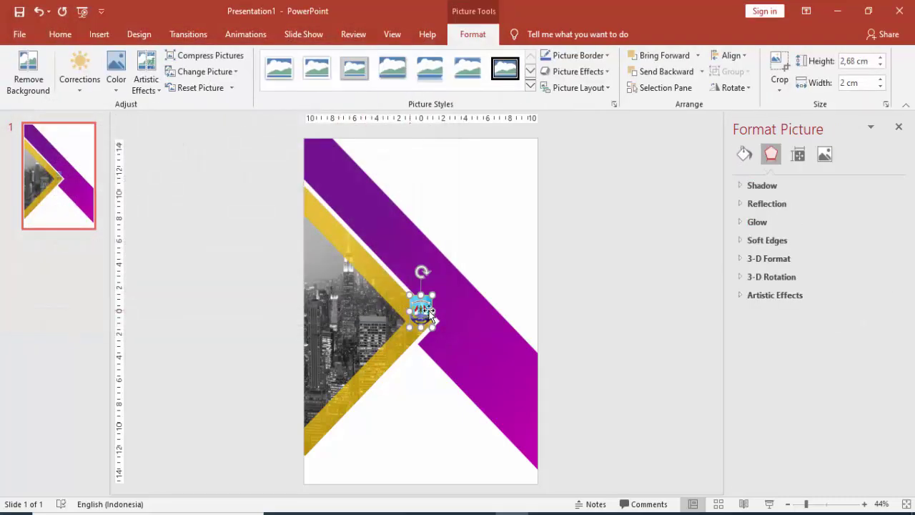
Move the 2 × 2.68 cm logo into the slide's top-right corner
{"action": "left_click_drag", "start_coordinate": [430, 315], "coordinate": [506, 172]}
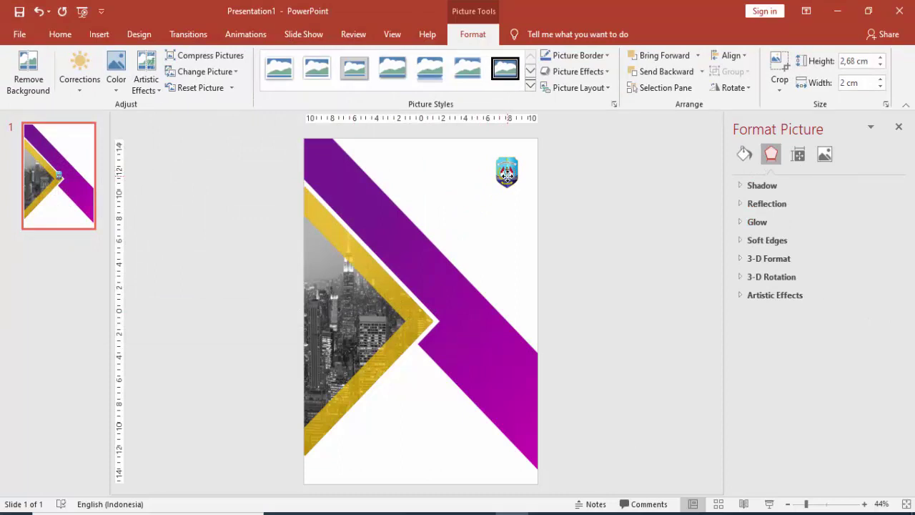
{"action": "scroll", "coordinate": [507, 174], "scroll_direction": "up", "scroll_amount": 2}
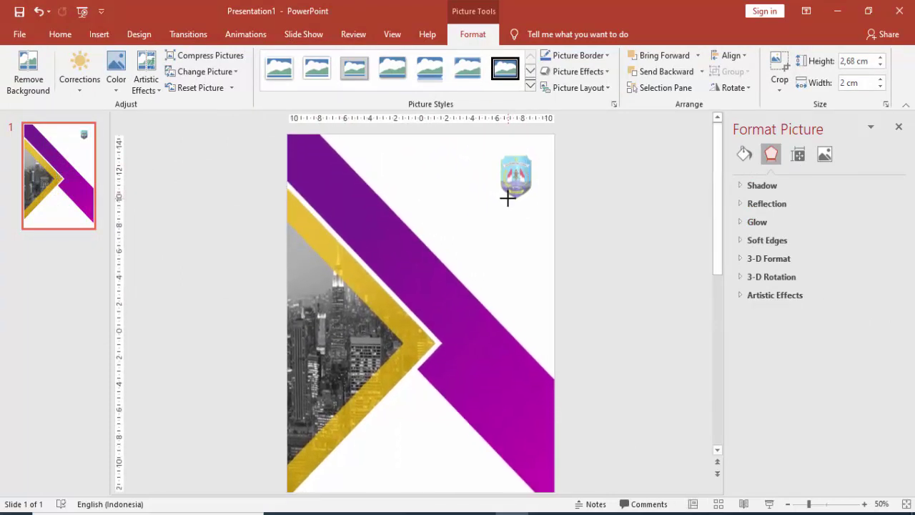
{"action": "left_click_drag", "start_coordinate": [507, 198], "coordinate": [508, 183]}
{"action": "left_click", "coordinate": [560, 179]}
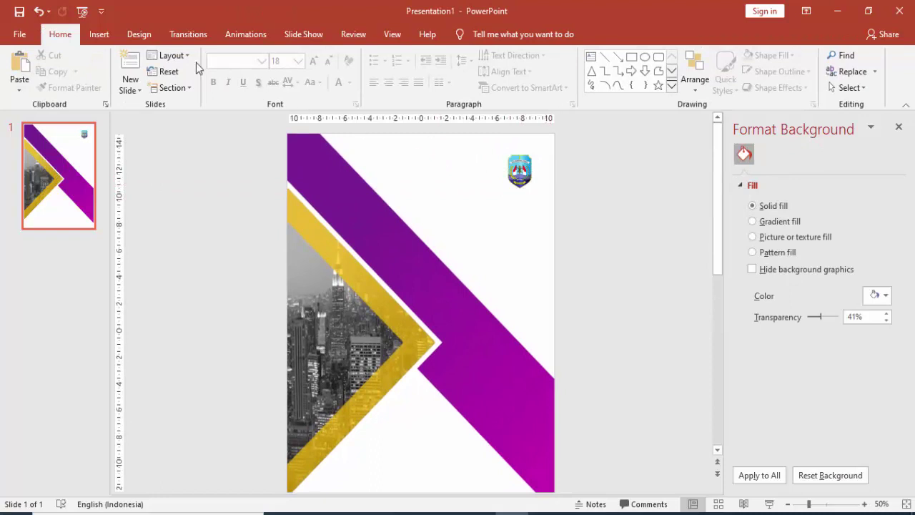
{"action": "left_click", "coordinate": [98, 35]}
Add a right-aligned text box reading 'BAPPEDA & LITBANG' just under the logo
{"action": "left_click", "coordinate": [516, 79]}
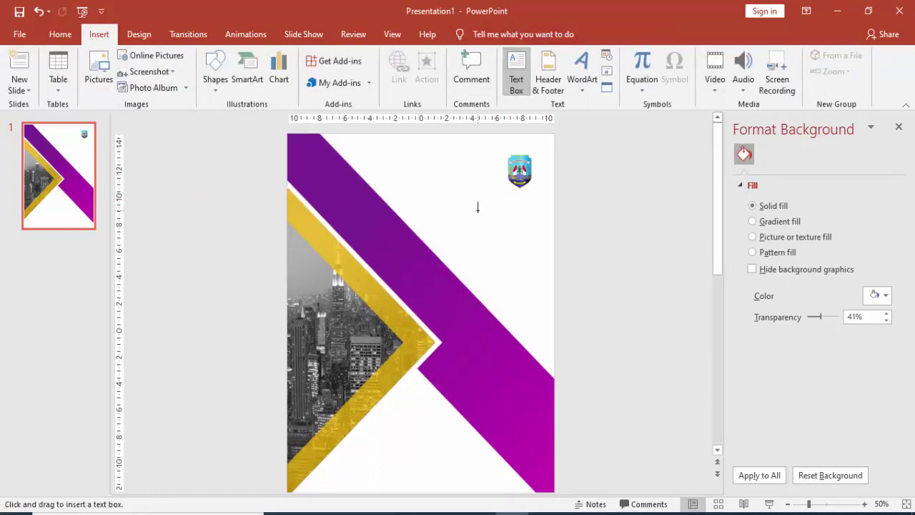
{"action": "left_click", "coordinate": [478, 207]}
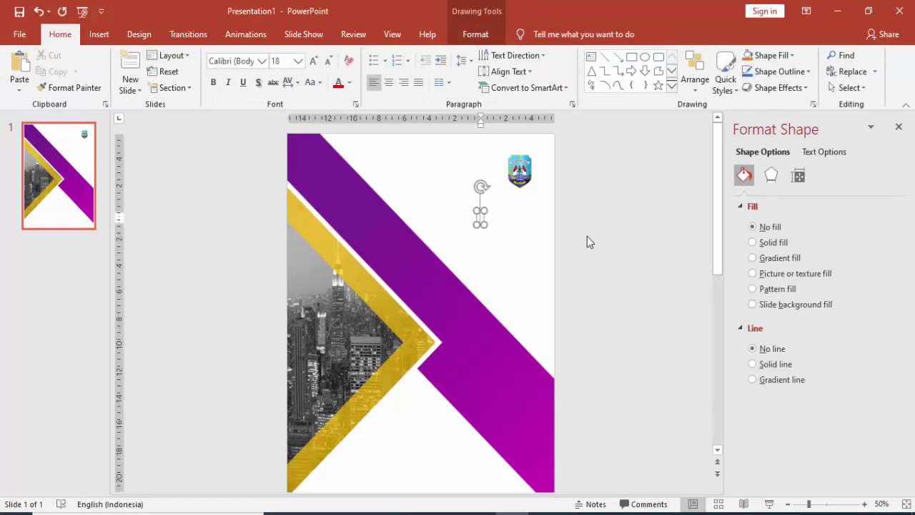
{"action": "type", "text": "BAPE"}
{"action": "key", "text": "BackSpace"}
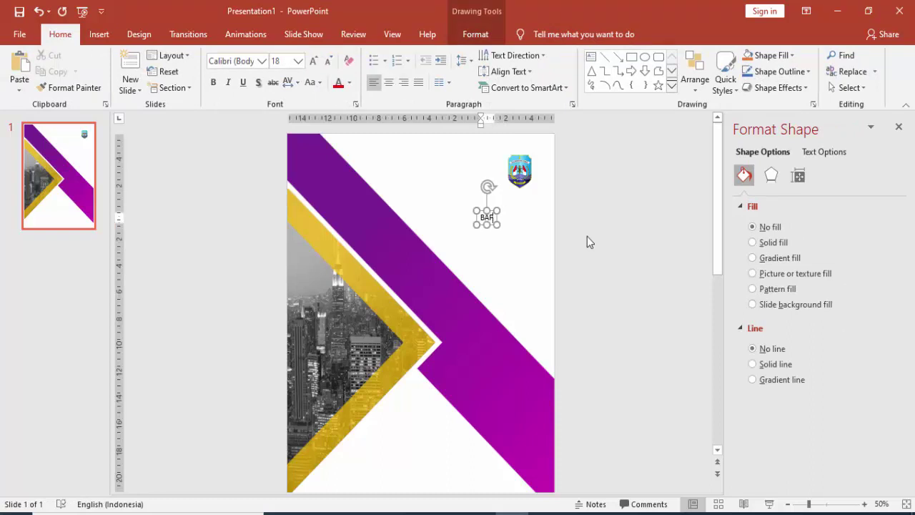
{"action": "type", "text": "PEDA"}
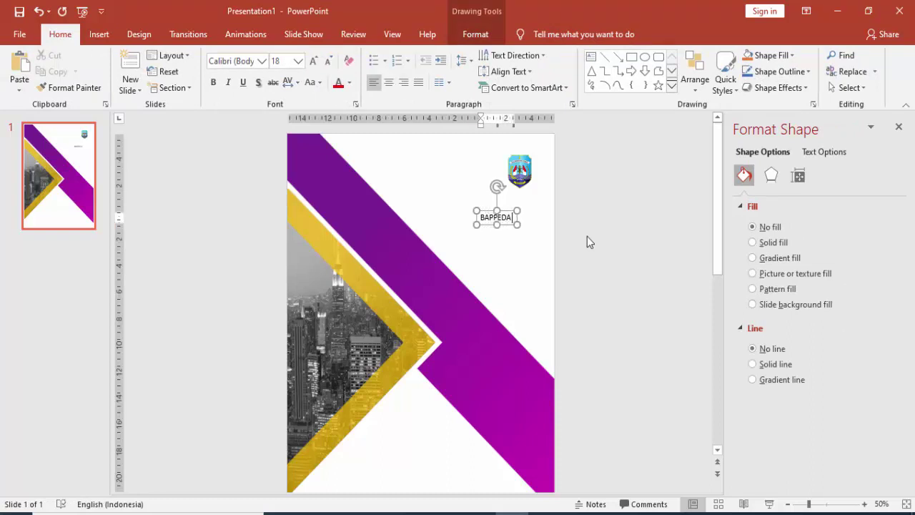
{"action": "type", "text": " & LI"}
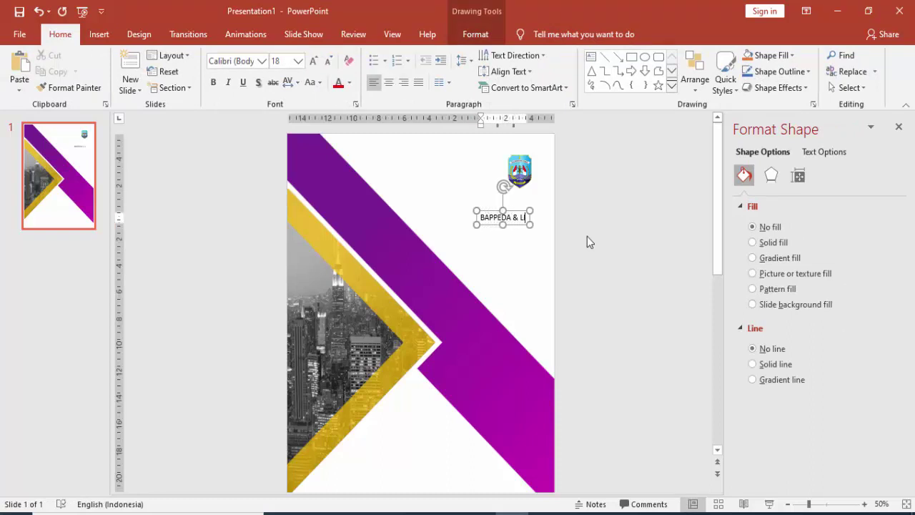
{"action": "type", "text": "TBANG"}
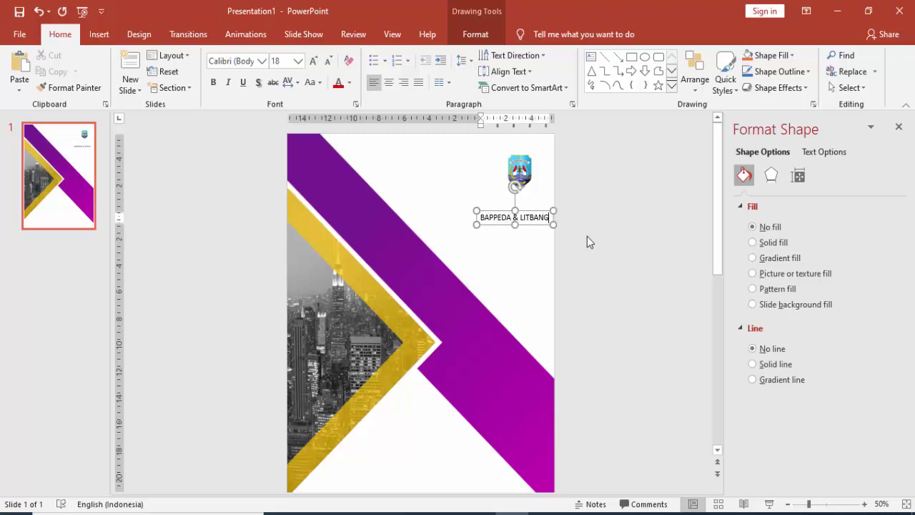
{"action": "left_click_drag", "start_coordinate": [539, 205], "coordinate": [522, 198]}
{"action": "left_click", "coordinate": [403, 86]}
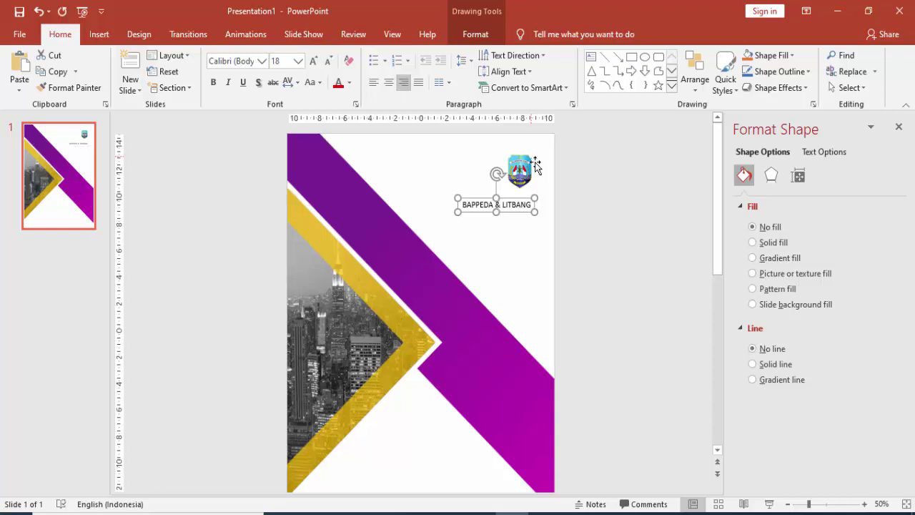
{"action": "scroll", "coordinate": [500, 204], "scroll_direction": "up", "scroll_amount": 3}
Set the heading to Century Gothic, bold, 16 pt, with grey font colour
{"action": "left_click", "coordinate": [243, 63]}
{"action": "type", "text": "Century Got"}
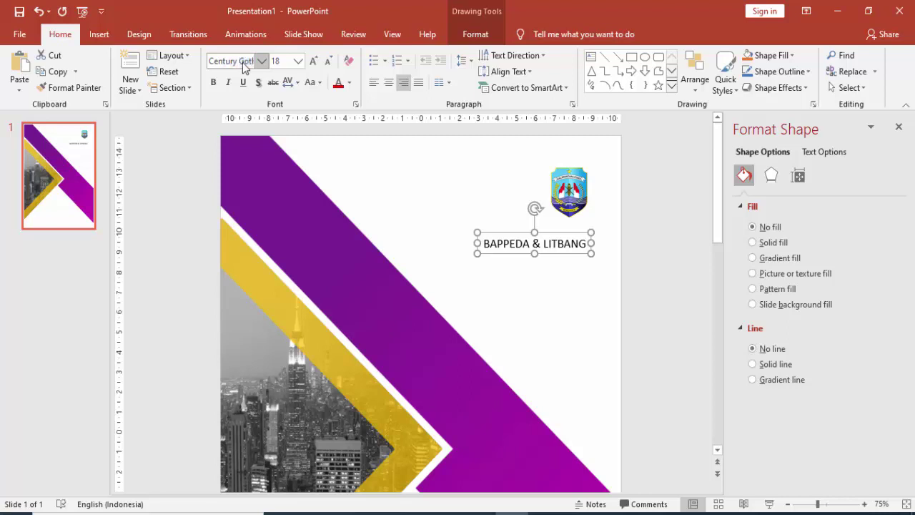
{"action": "key", "text": "Return"}
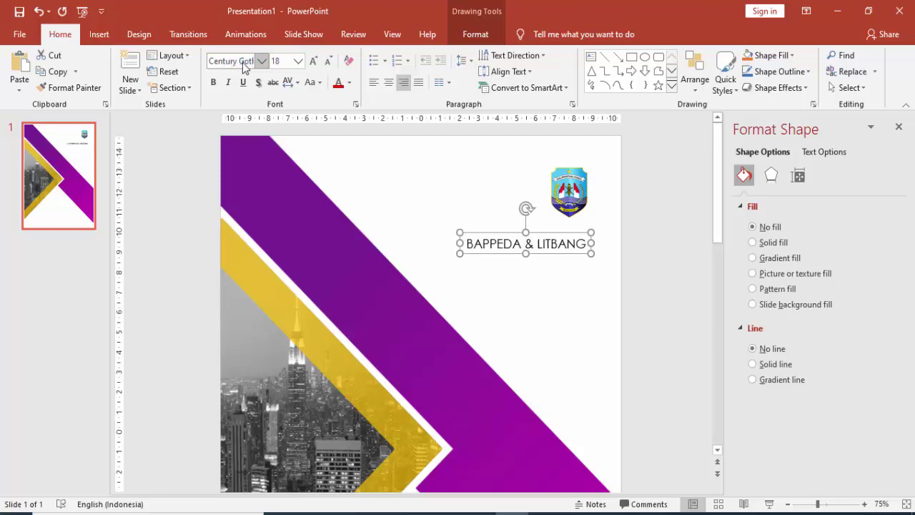
{"action": "left_click", "coordinate": [214, 86]}
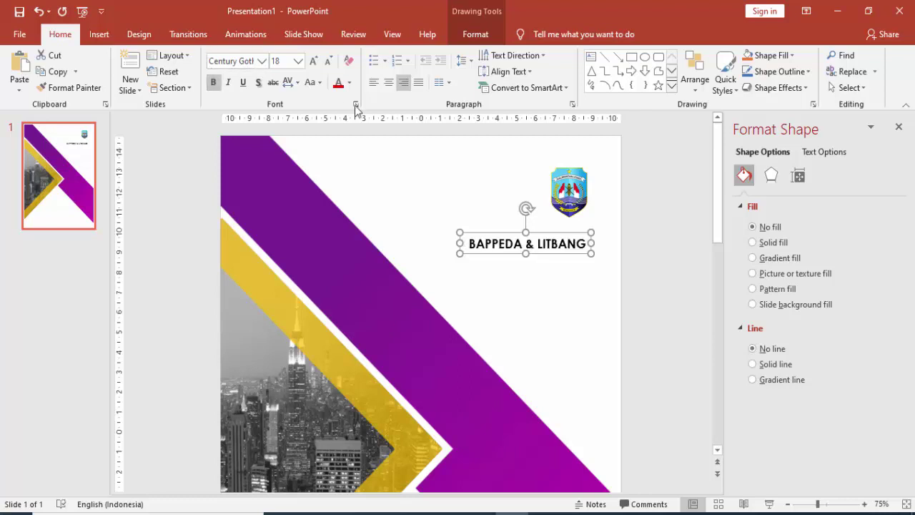
{"action": "left_click", "coordinate": [298, 61]}
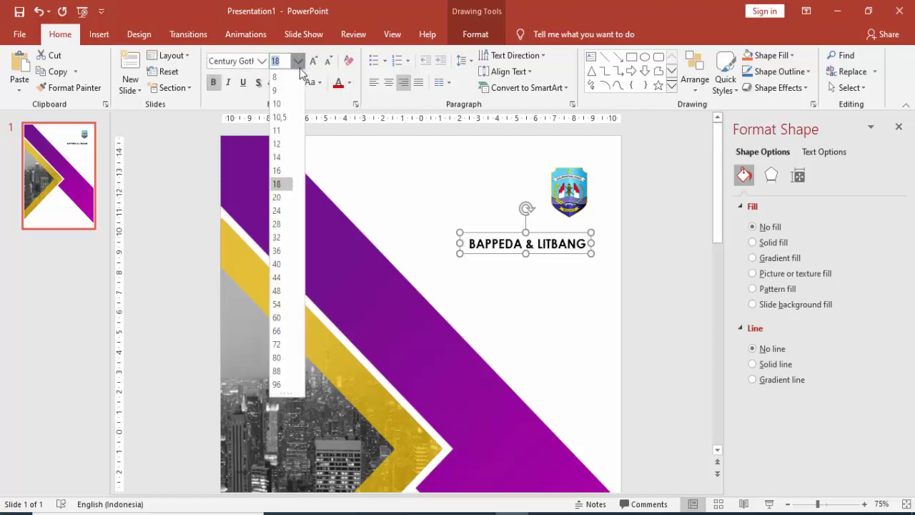
{"action": "left_click", "coordinate": [278, 171]}
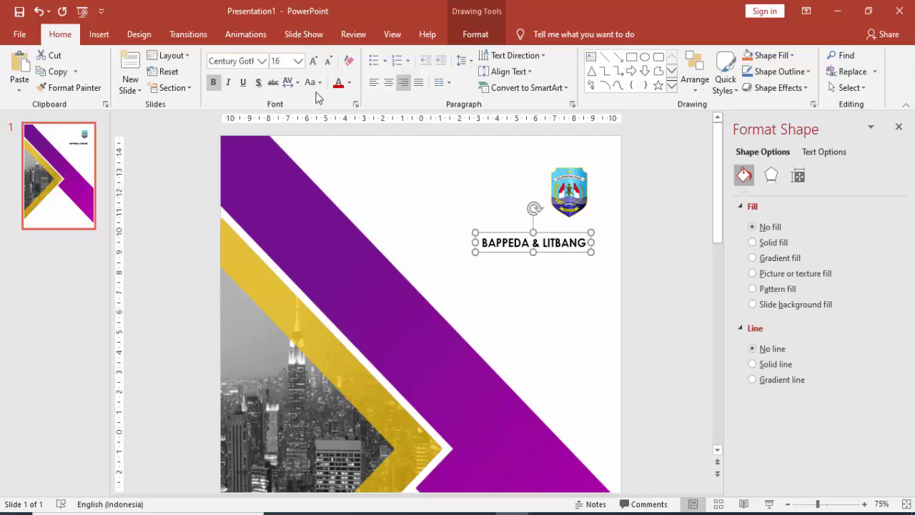
{"action": "left_click", "coordinate": [349, 83]}
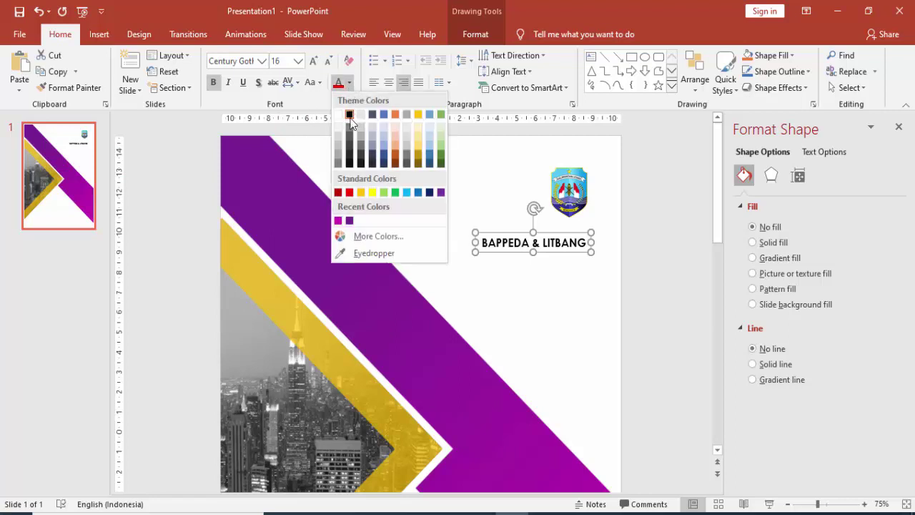
{"action": "left_click", "coordinate": [361, 155]}
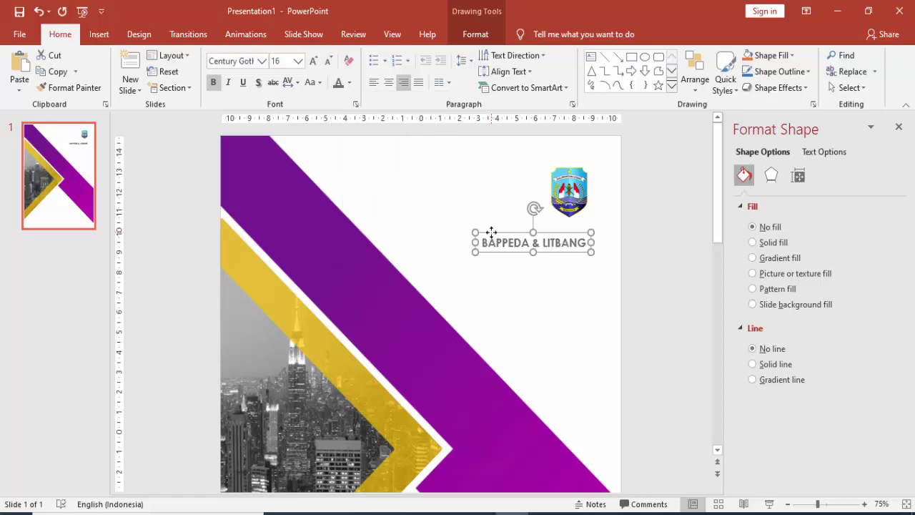
Duplicate the heading just below it and retype the copy as 'PROVINSI KALIMANTAN UTARA'
{"action": "left_click_drag", "start_coordinate": [493, 237], "coordinate": [508, 245]}
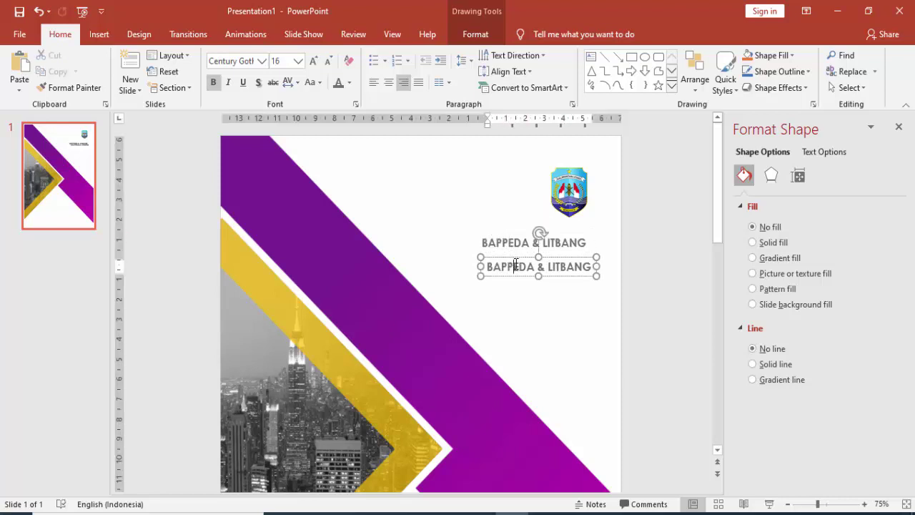
{"action": "mouse_move", "coordinate": [515, 262]}
{"action": "left_mouse_down"}
{"action": "mouse_move", "coordinate": [507, 248]}
{"action": "mouse_move", "coordinate": [559, 260]}
{"action": "left_mouse_up"}
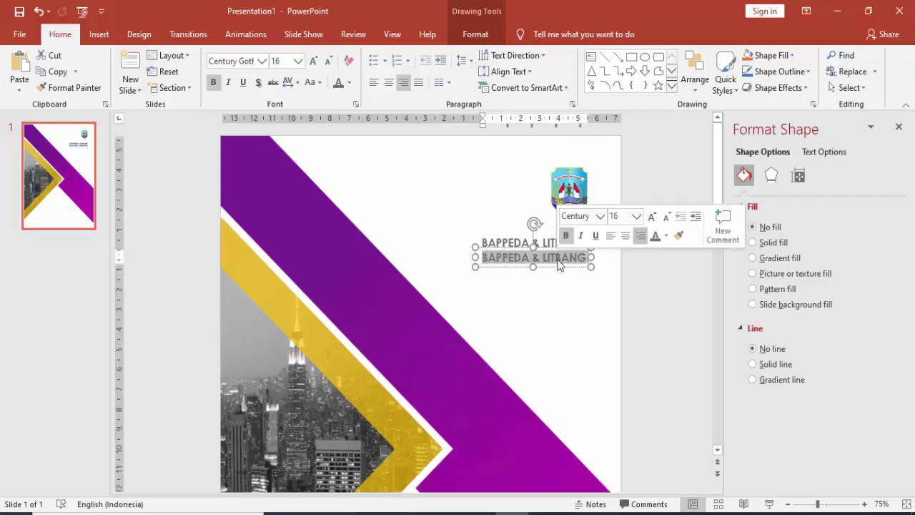
{"action": "type", "text": "PROVINSI"}
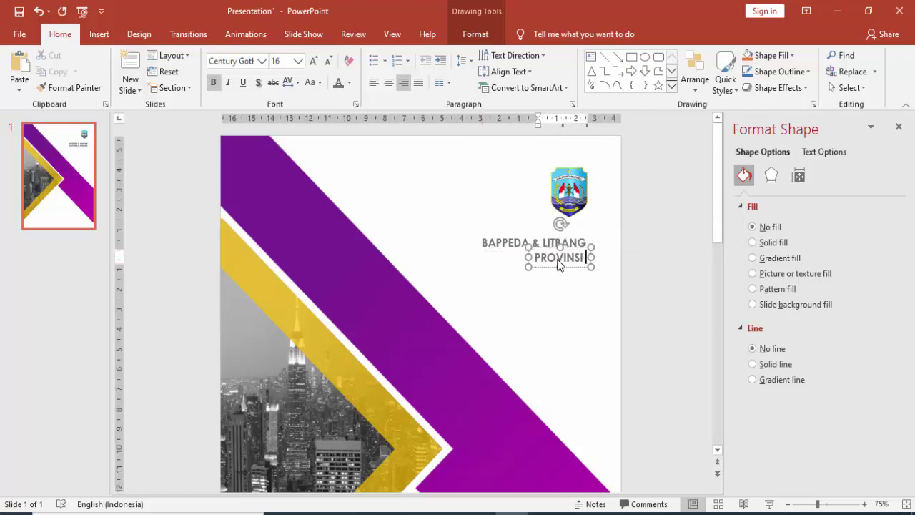
{"action": "type", "text": " KALIMANTAN U"}
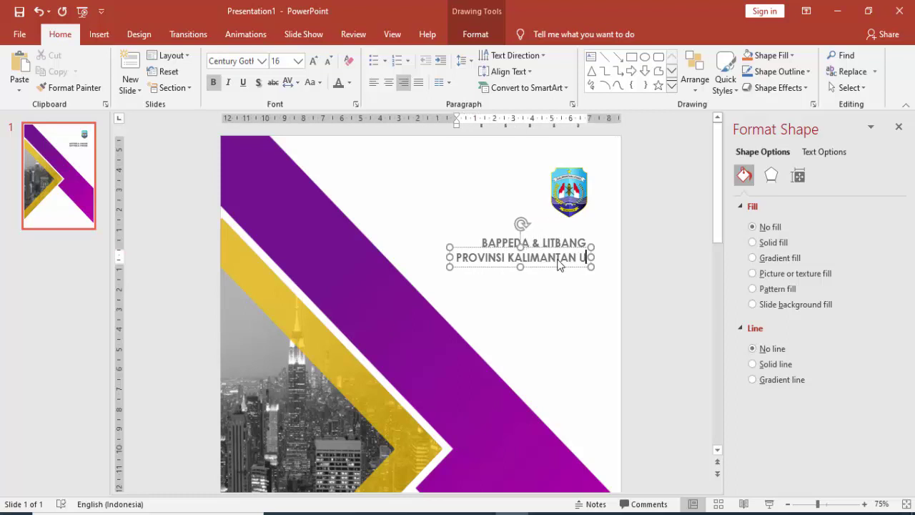
{"action": "type", "text": "TARA"}
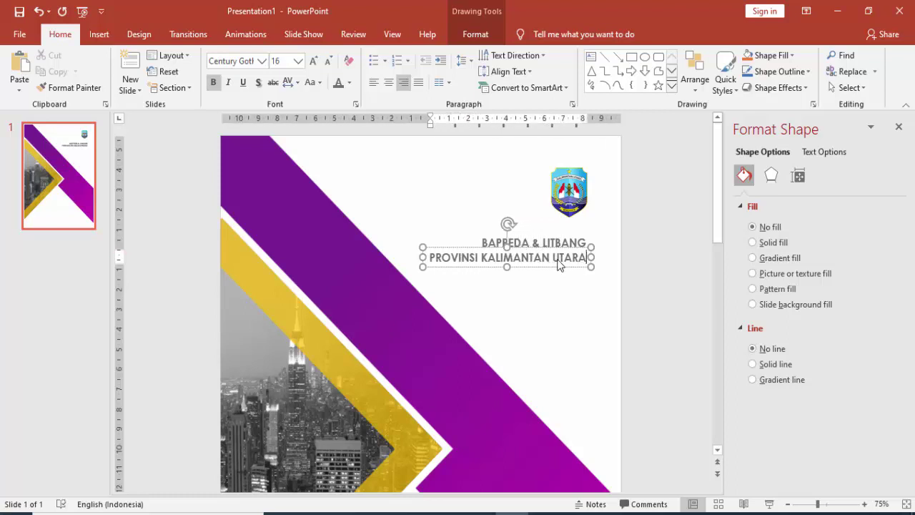
{"action": "left_click", "coordinate": [465, 266]}
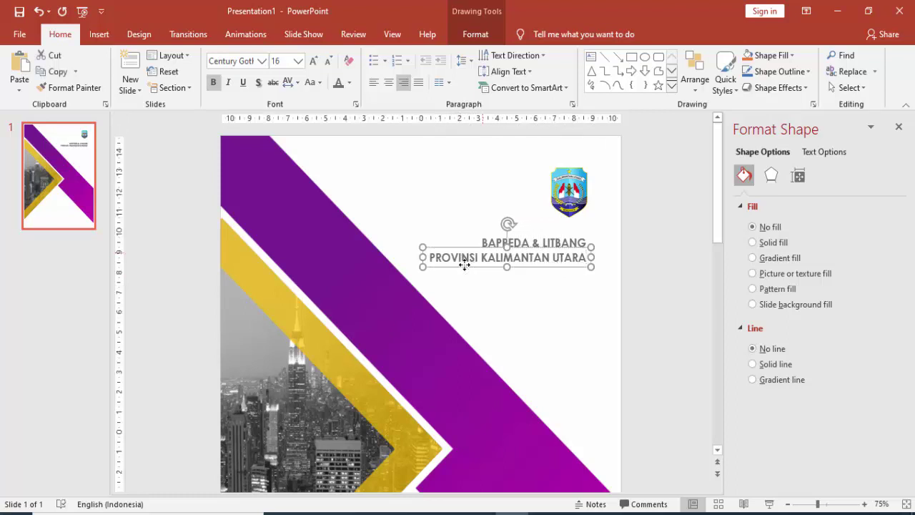
Enlarge the BAPPEDA & LITBANG heading to 20 pt and move it up above the province line
{"action": "left_click", "coordinate": [484, 230]}
{"action": "left_click", "coordinate": [299, 60]}
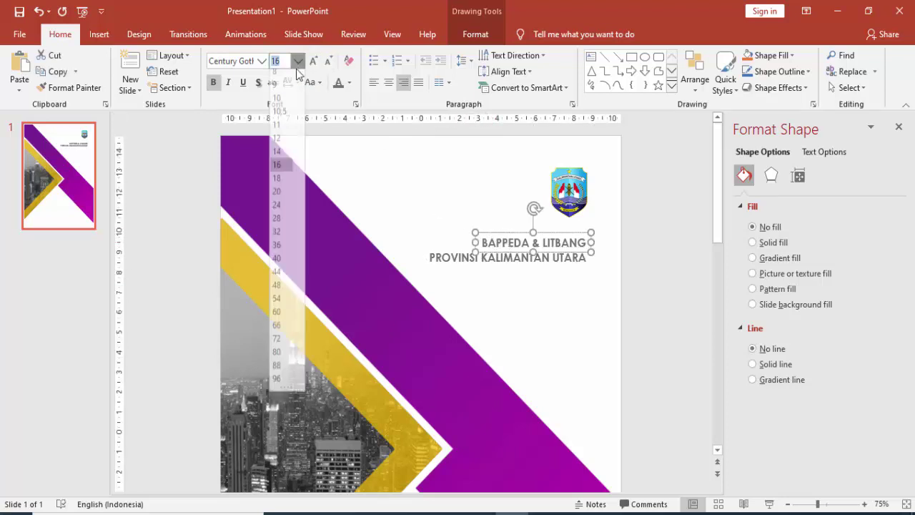
{"action": "left_click", "coordinate": [282, 200]}
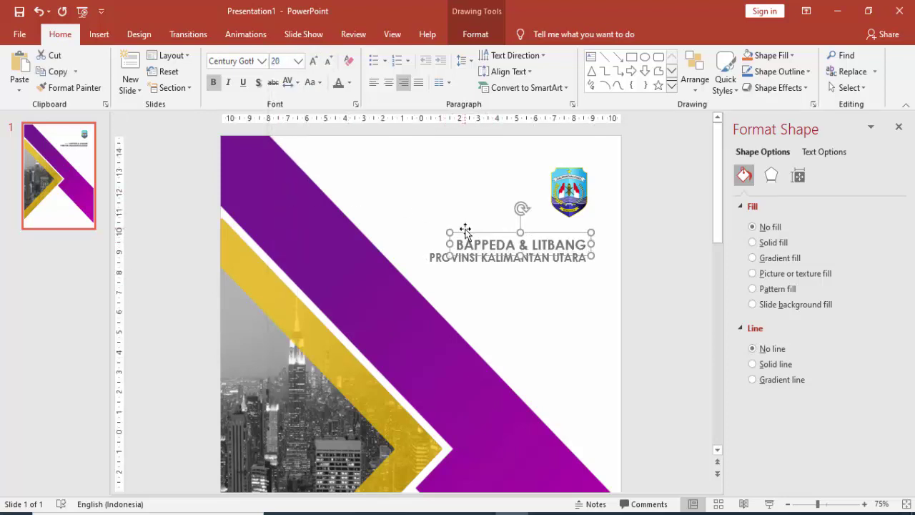
{"action": "left_click_drag", "start_coordinate": [467, 233], "coordinate": [461, 224]}
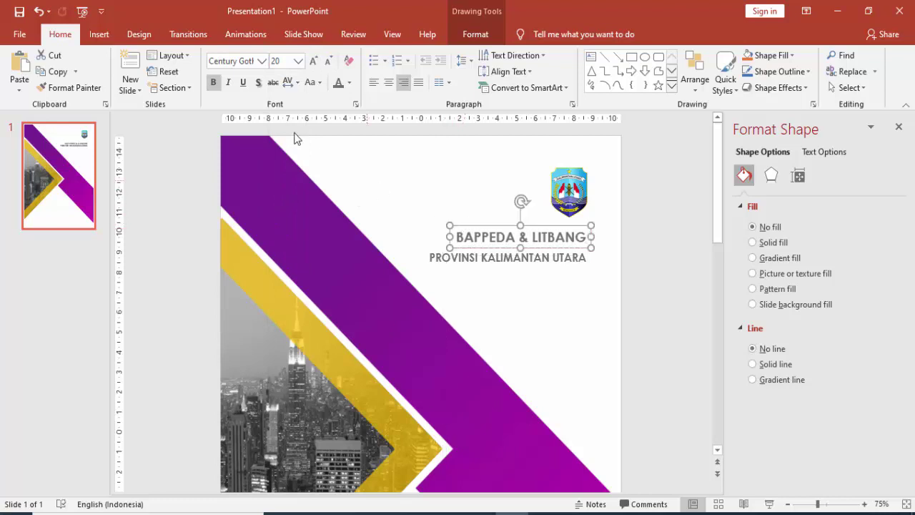
Give the heading loose character spacing and colour PROVINSI KALIMANTAN UTARA golden yellow
{"action": "left_click", "coordinate": [296, 83]}
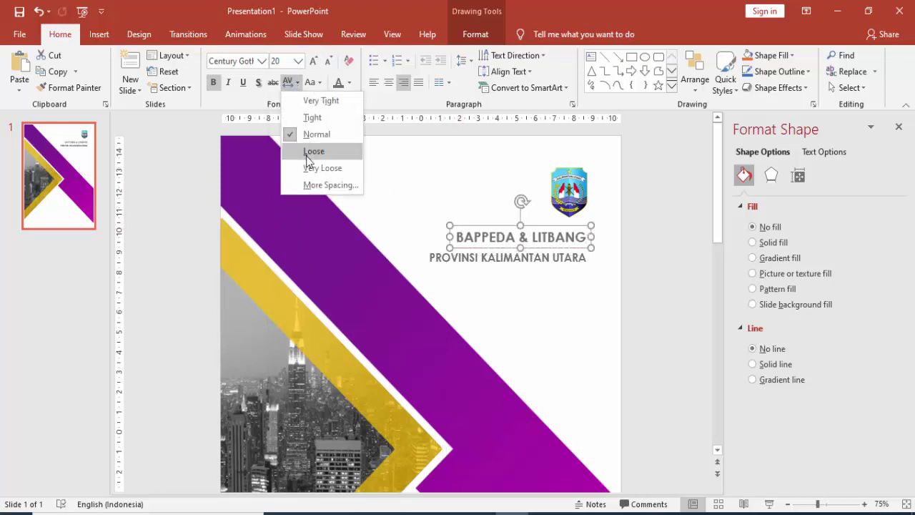
{"action": "left_click", "coordinate": [307, 151]}
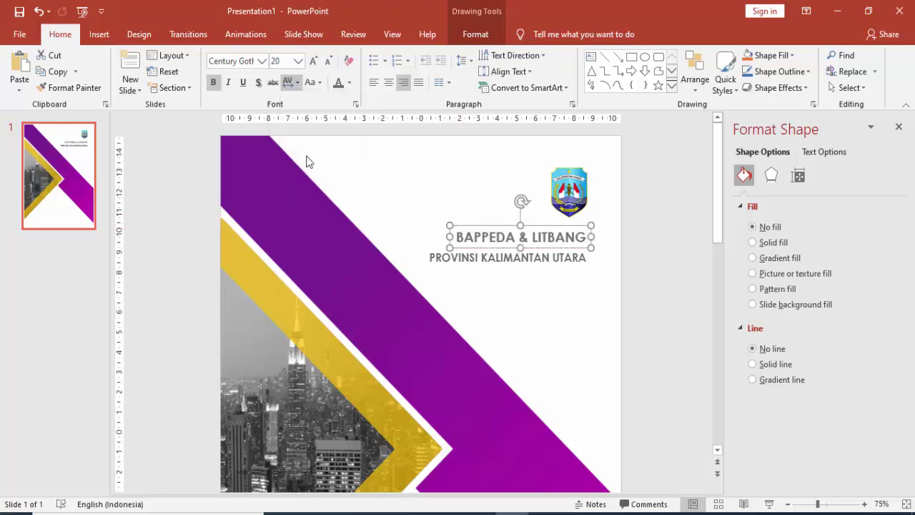
{"action": "left_click", "coordinate": [485, 254]}
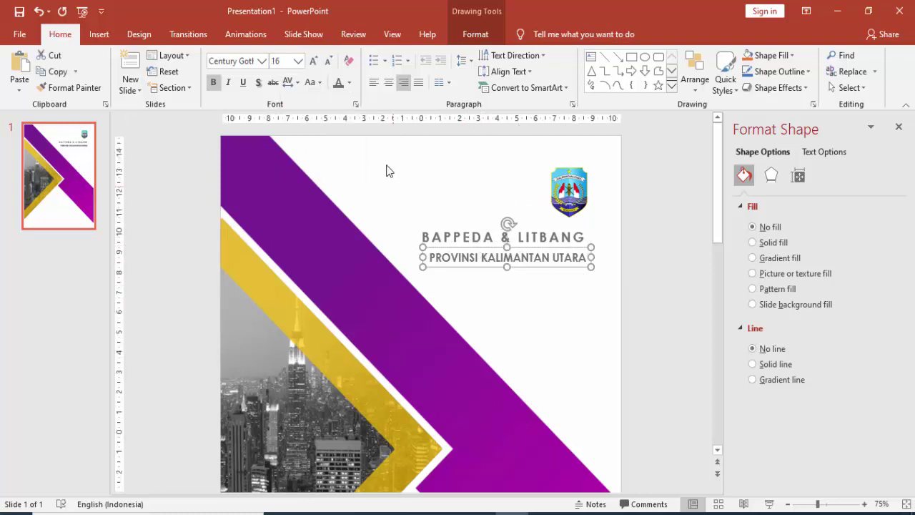
{"action": "left_click", "coordinate": [349, 83]}
{"action": "left_click", "coordinate": [362, 193]}
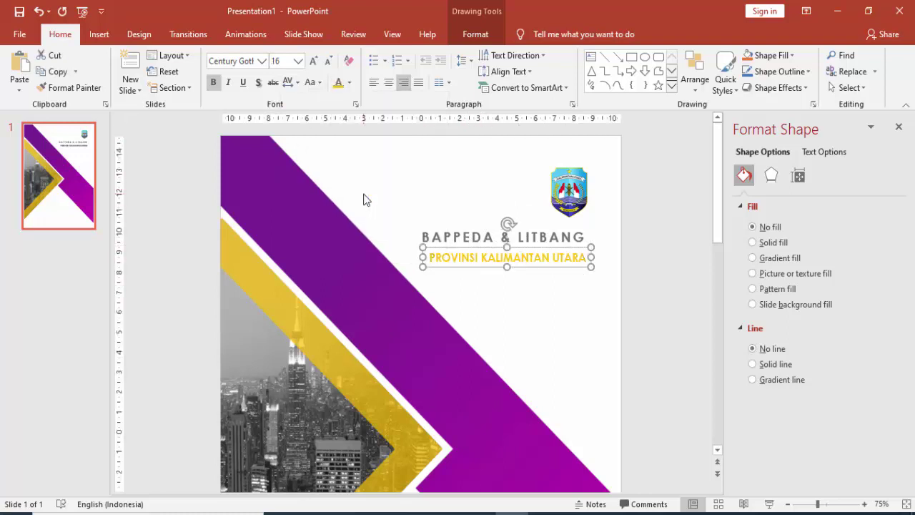
Align the logo, heading and province line along their right edges
{"action": "left_click", "coordinate": [527, 277]}
{"action": "left_click", "coordinate": [544, 237]}
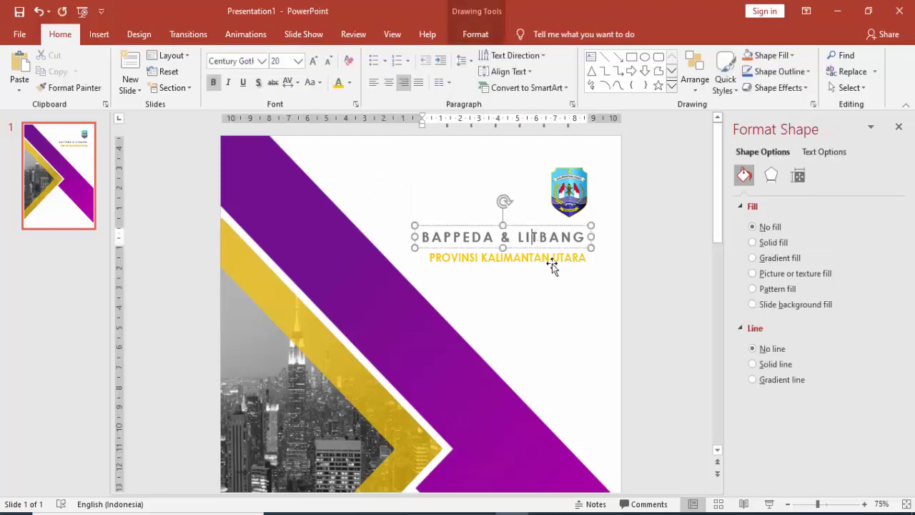
{"action": "left_click", "coordinate": [551, 259], "text": "shift"}
{"action": "left_click", "coordinate": [578, 189], "text": "shift"}
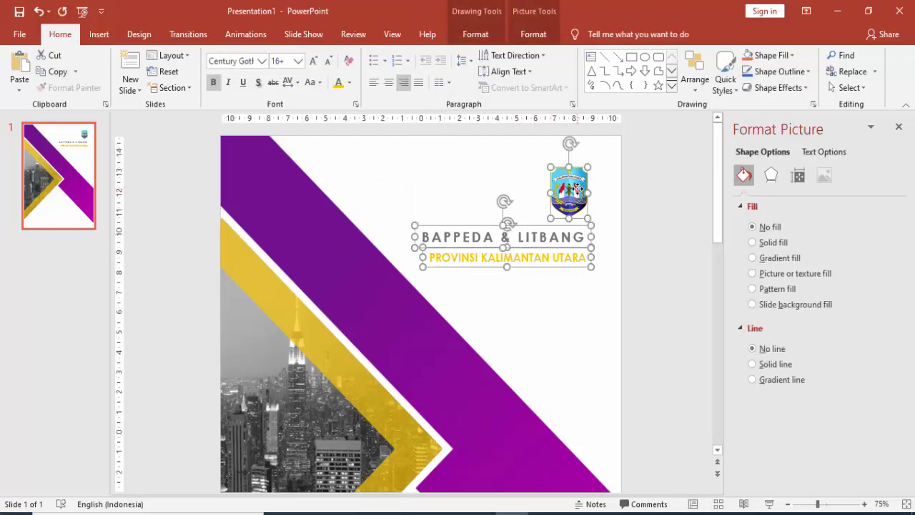
{"action": "left_click", "coordinate": [533, 34]}
{"action": "left_click", "coordinate": [729, 56]}
{"action": "left_click", "coordinate": [750, 107]}
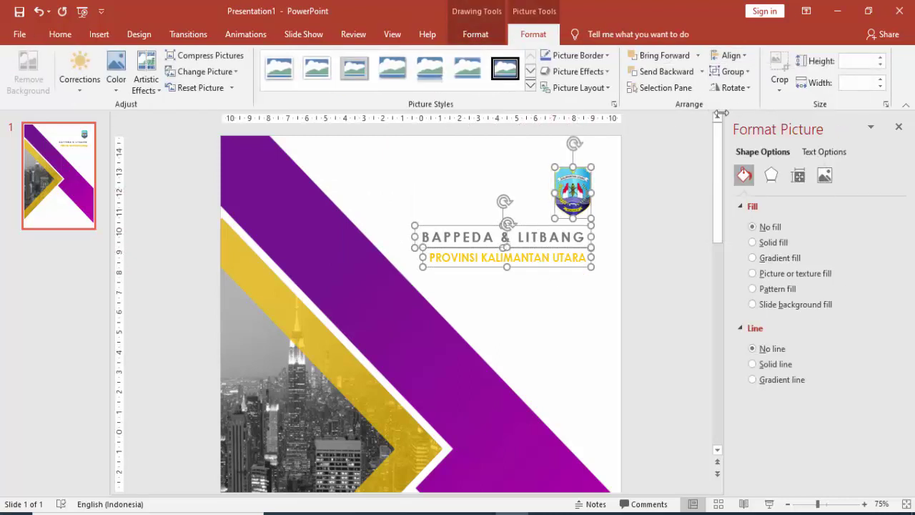
{"action": "left_click", "coordinate": [602, 205]}
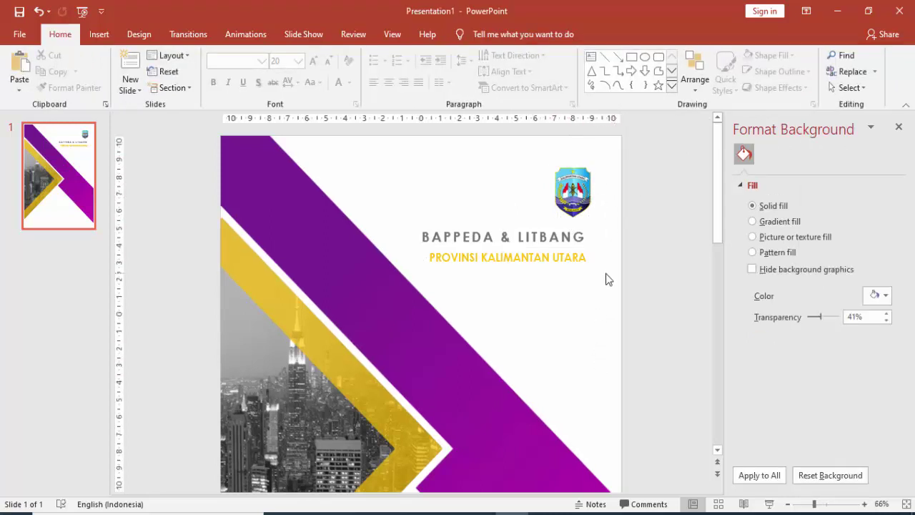
Nudge the PROVINSI KALIMANTAN UTARA line up slightly
{"action": "scroll", "coordinate": [605, 279], "scroll_direction": "down", "scroll_amount": 3}
{"action": "left_click", "coordinate": [516, 198]}
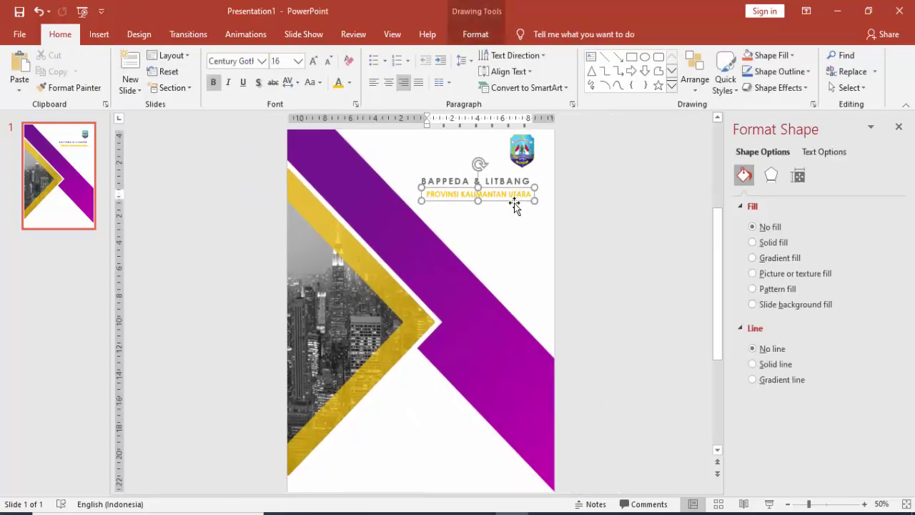
{"action": "key", "text": "Up"}
{"action": "key", "text": "Up"}
{"action": "left_click", "coordinate": [538, 226]}
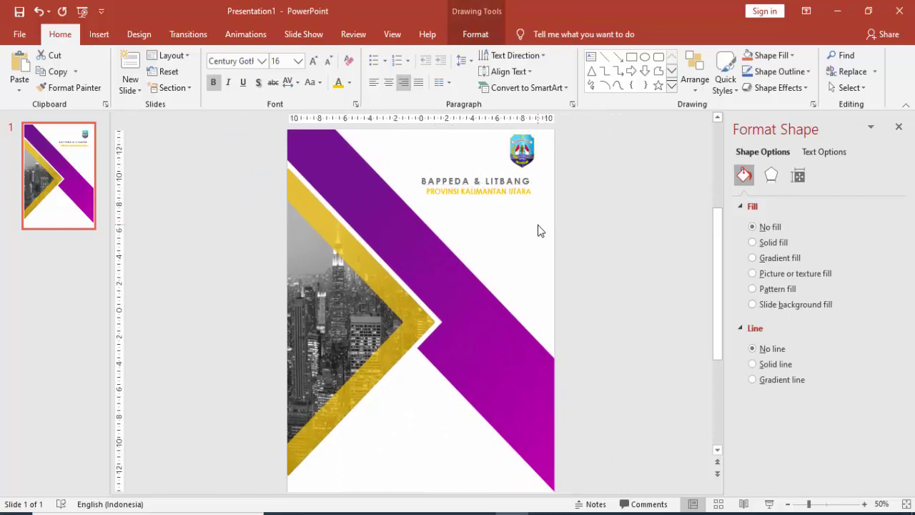
{"action": "scroll", "coordinate": [549, 233], "scroll_direction": "down", "scroll_amount": 1}
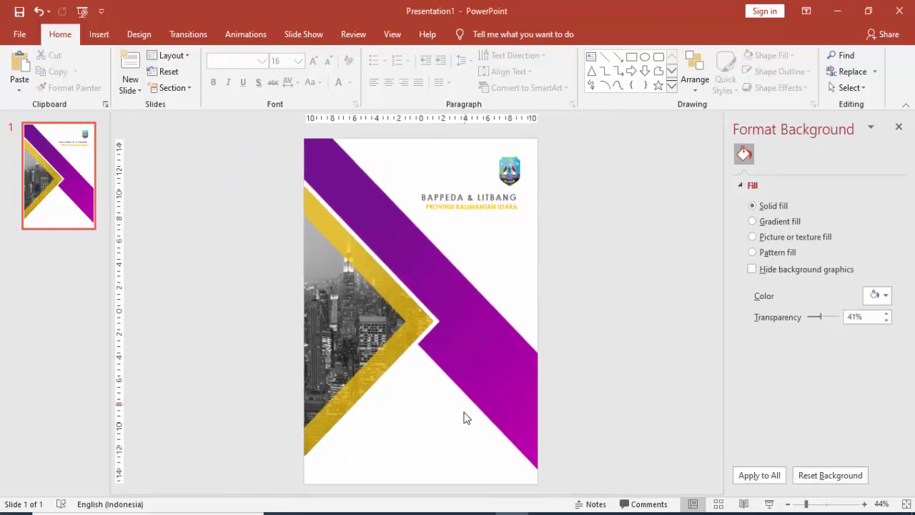
Copy the BAPPEDA & LITBANG heading box and move the duplicate down to mid-page
{"action": "left_click", "coordinate": [435, 197]}
{"action": "key", "text": "Escape"}
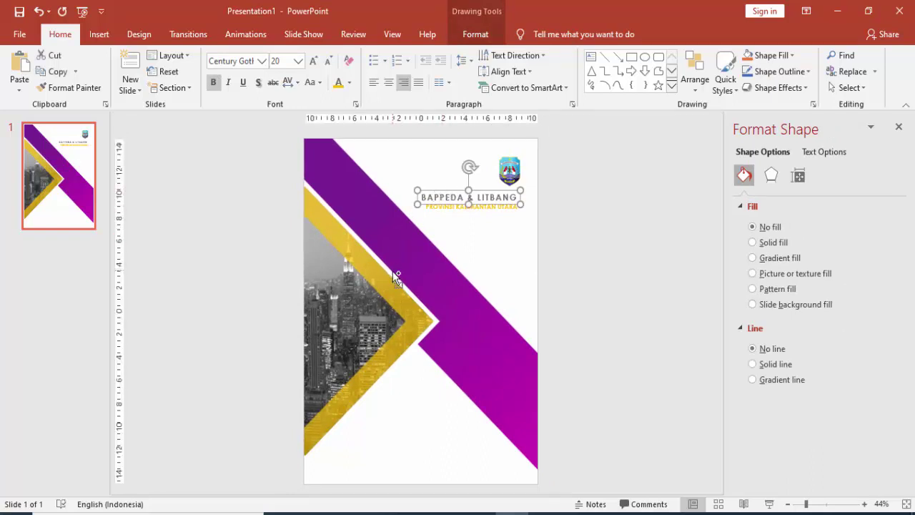
{"action": "key", "text": "ctrl+c"}
{"action": "key", "text": "ctrl+v"}
{"action": "mouse_move", "coordinate": [478, 209]}
{"action": "left_mouse_down"}
{"action": "mouse_move", "coordinate": [432, 425]}
{"action": "mouse_move", "coordinate": [424, 426]}
{"action": "left_mouse_up"}
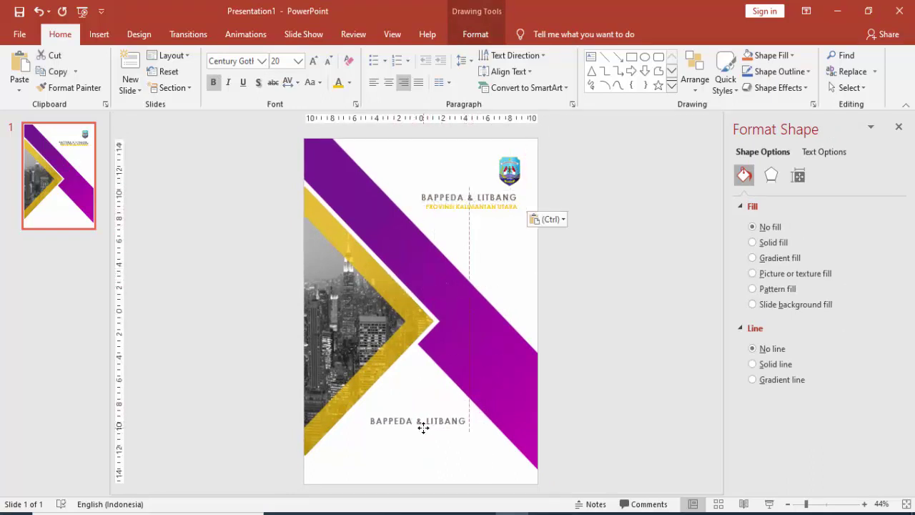
{"action": "left_click_drag", "start_coordinate": [424, 427], "coordinate": [465, 425]}
Set the copied text to Montserrat font with normal letter spacing
{"action": "left_click", "coordinate": [240, 58]}
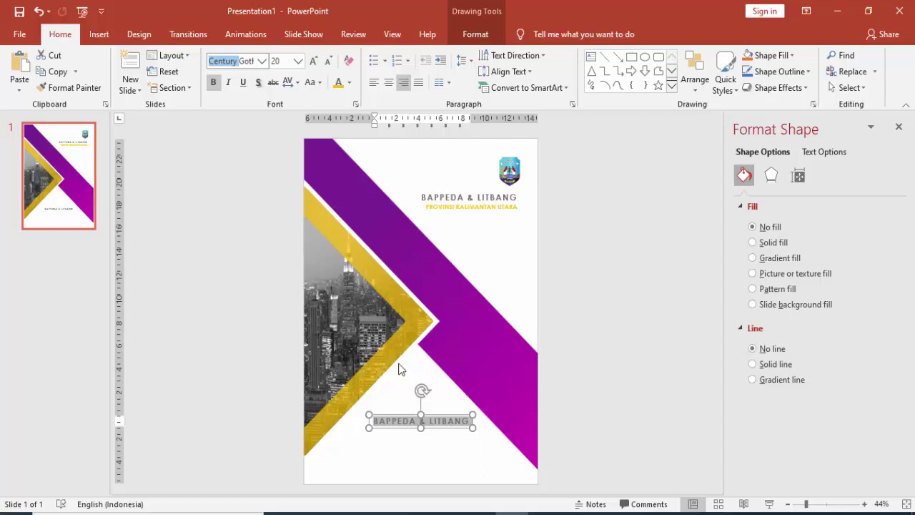
{"action": "left_click", "coordinate": [251, 61]}
{"action": "left_click_drag", "start_coordinate": [216, 57], "coordinate": [284, 62]}
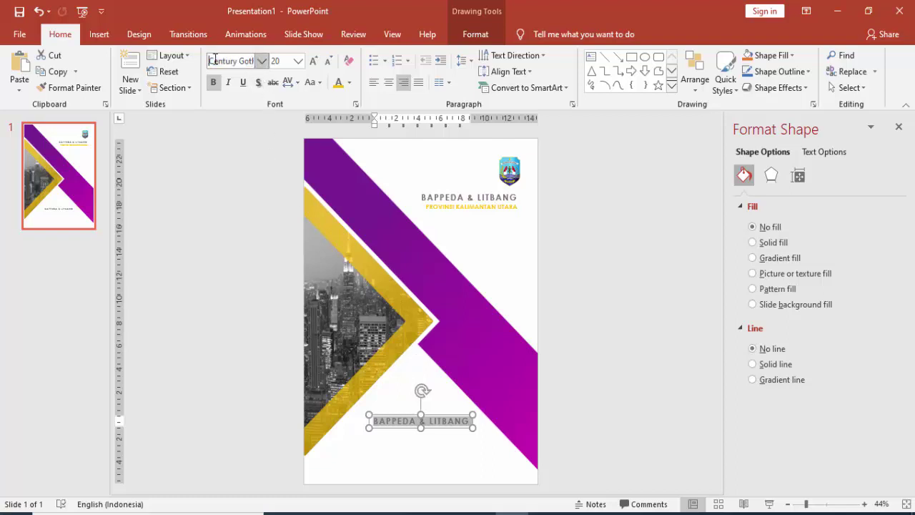
{"action": "type", "text": "Montserrat"}
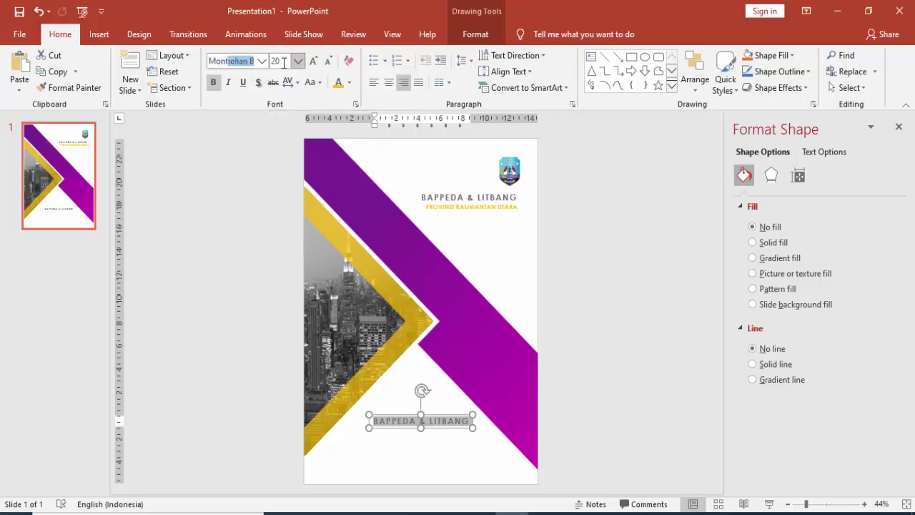
{"action": "key", "text": "Return"}
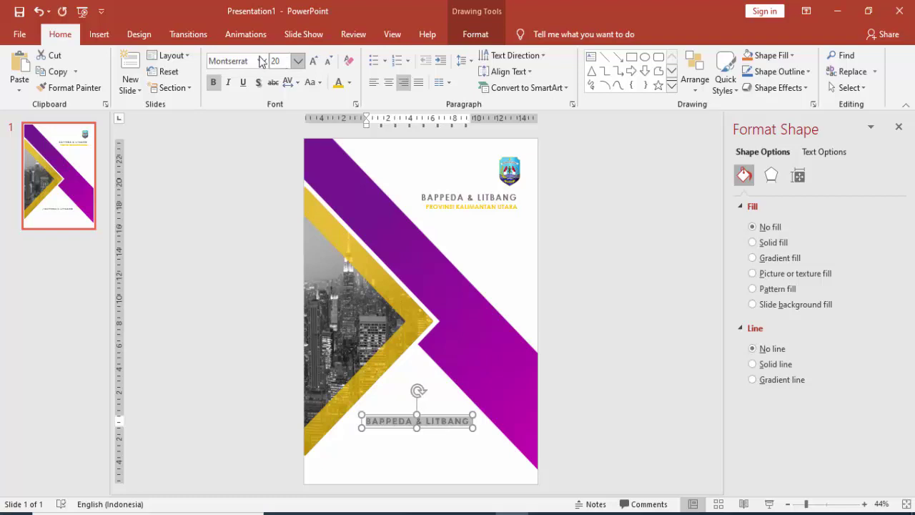
{"action": "left_click", "coordinate": [289, 82]}
{"action": "left_click", "coordinate": [309, 134]}
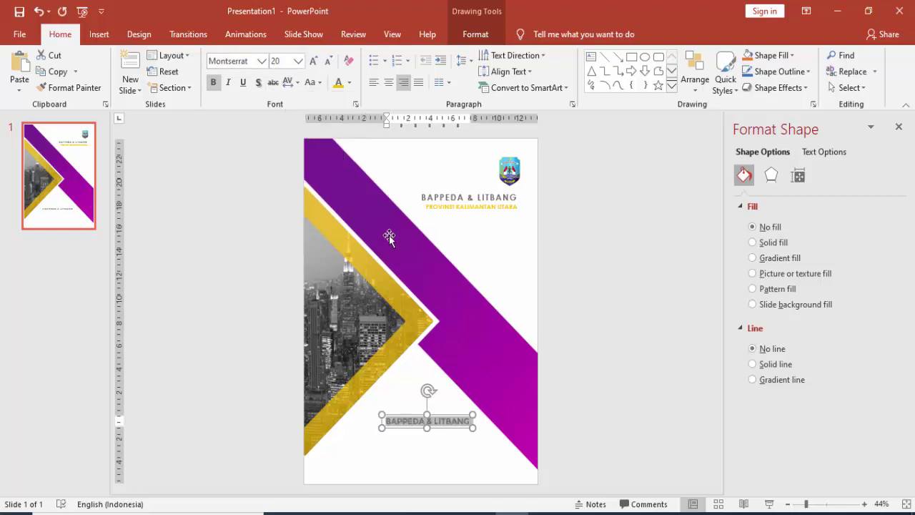
{"action": "scroll", "coordinate": [417, 428], "scroll_direction": "up", "scroll_amount": 3}
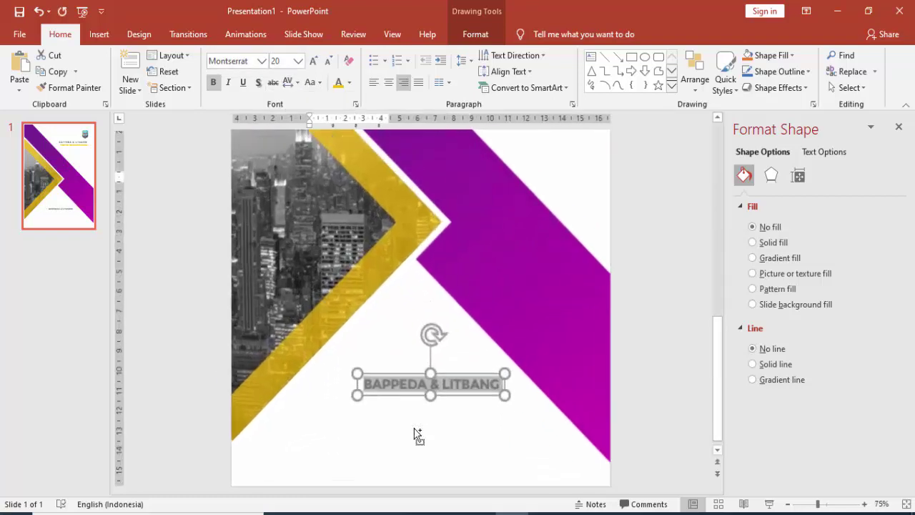
{"action": "scroll", "coordinate": [441, 393], "scroll_direction": "up", "scroll_amount": 5}
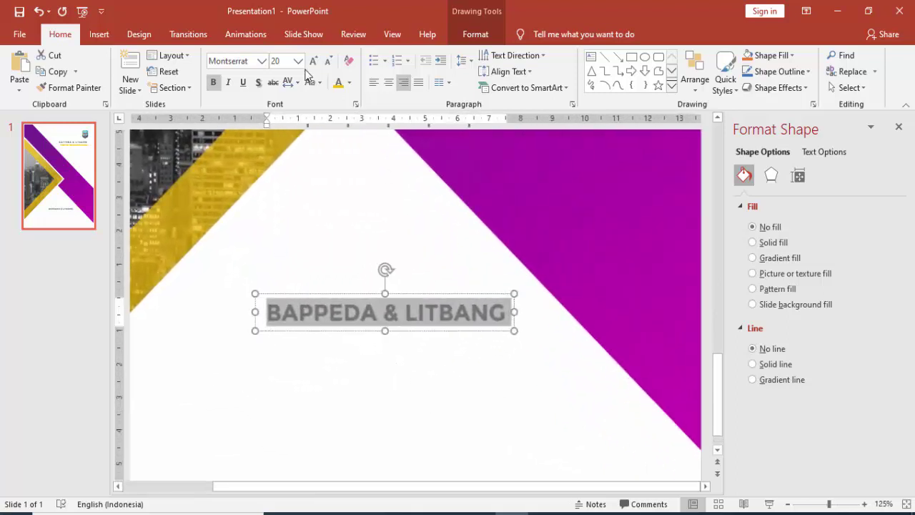
Shift the copy onto the centre line and retype it as 'LAPORAN KEUANGAN'
{"action": "left_click", "coordinate": [308, 311]}
{"action": "left_click_drag", "start_coordinate": [263, 309], "coordinate": [464, 313]}
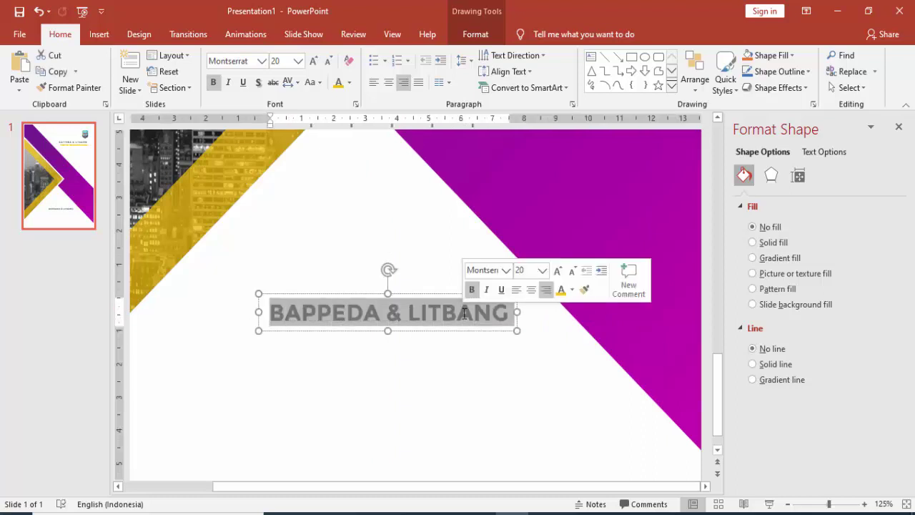
{"action": "type", "text": "LAPOR"}
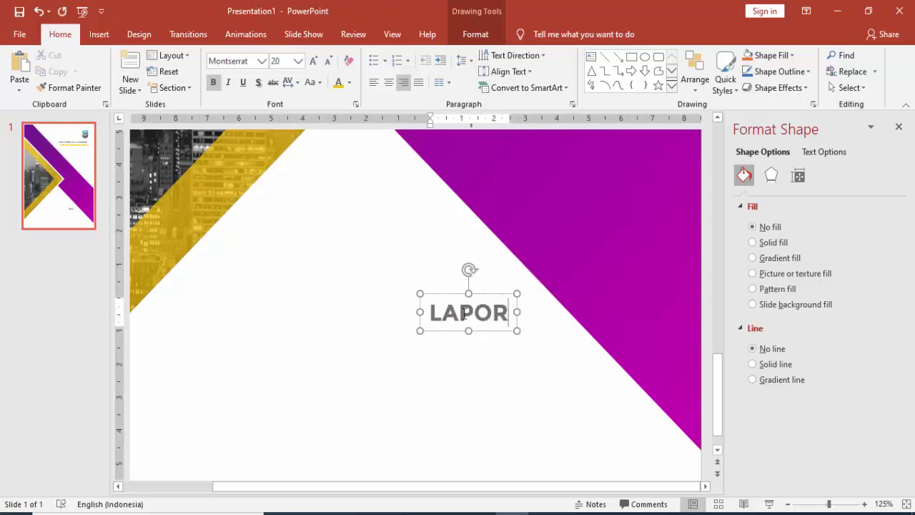
{"action": "type", "text": "AN KEU"}
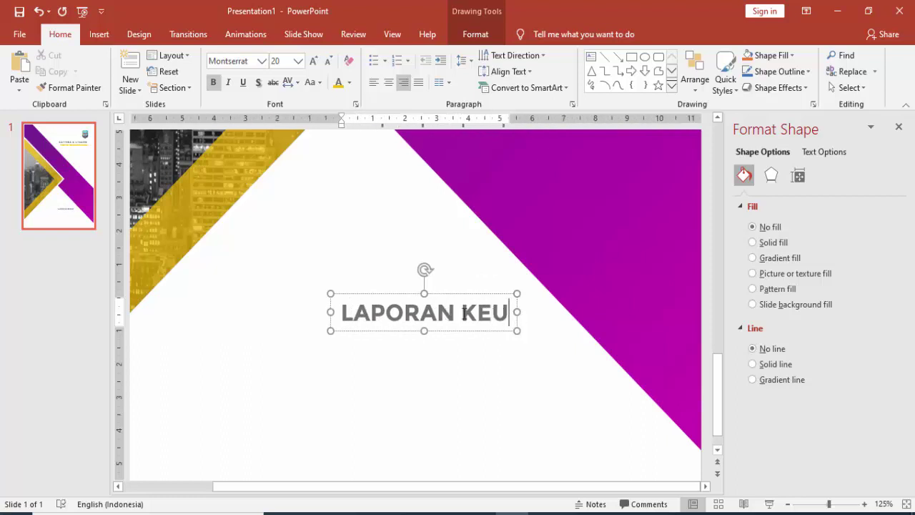
{"action": "key", "text": "BackSpace"}
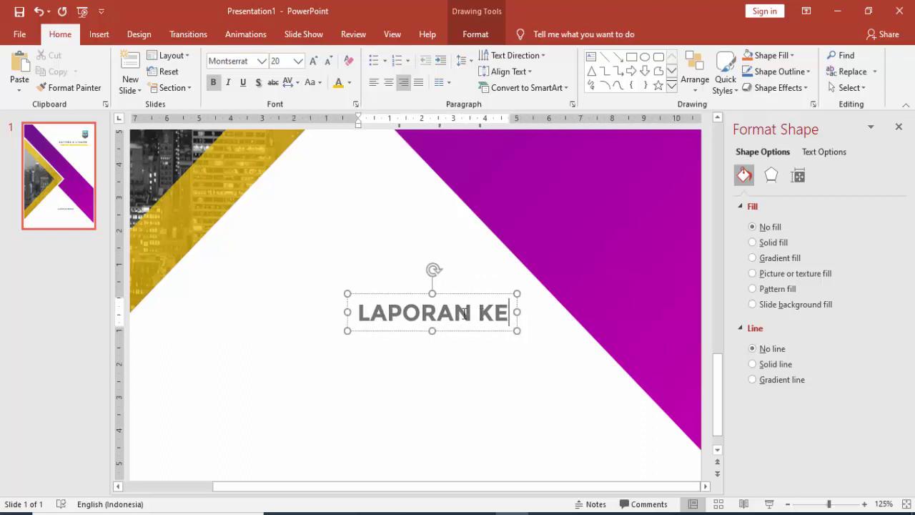
{"action": "type", "text": "UANGAN"}
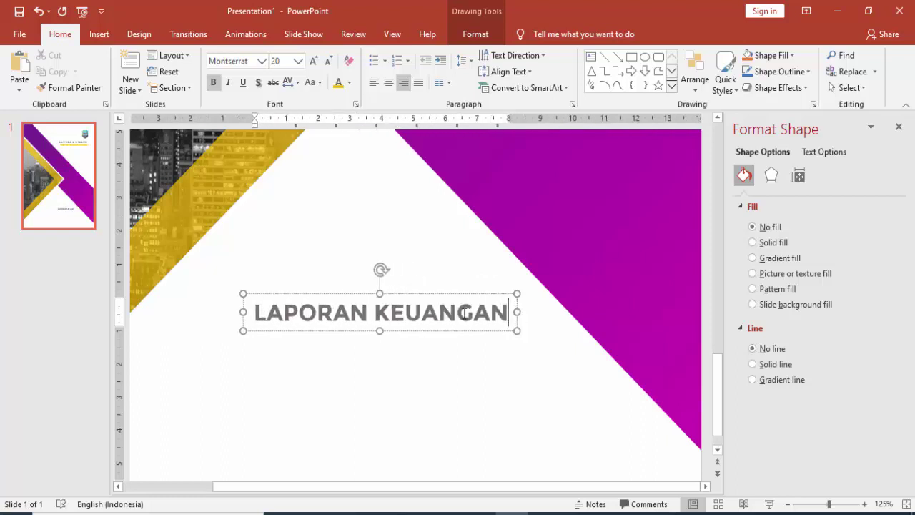
Duplicate the title line below it and change the text to 'TAHUN ANGGARAN 2019'
{"action": "left_click", "coordinate": [441, 293]}
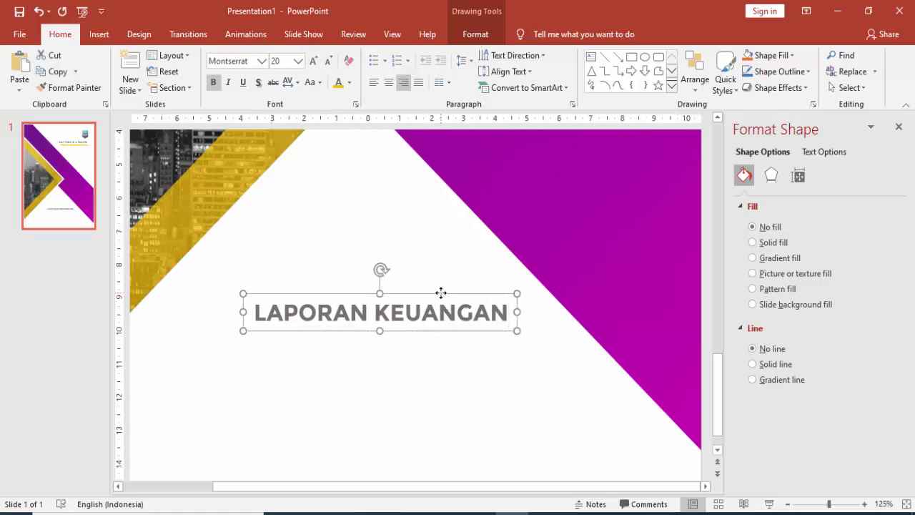
{"action": "mouse_move", "coordinate": [441, 293]}
{"action": "left_mouse_down"}
{"action": "mouse_move", "coordinate": [443, 328]}
{"action": "mouse_move", "coordinate": [434, 324]}
{"action": "left_mouse_up"}
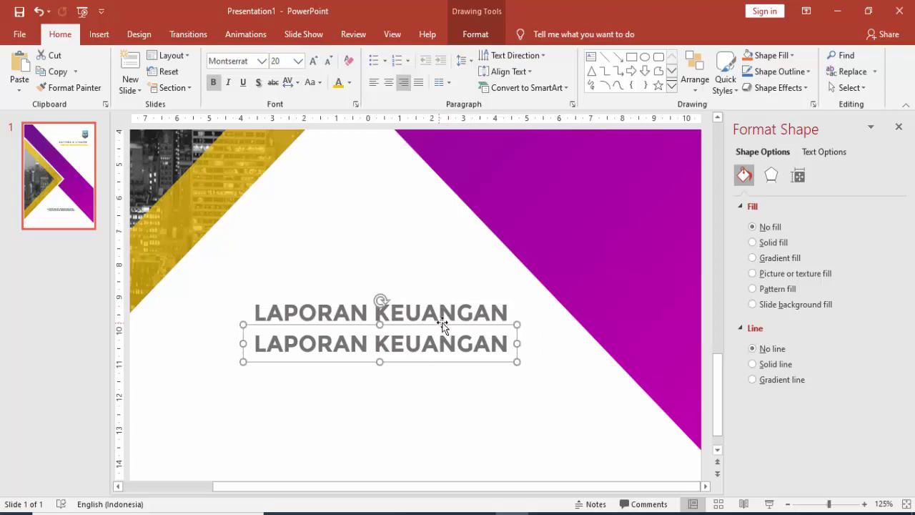
{"action": "left_click_drag", "start_coordinate": [256, 344], "coordinate": [439, 350]}
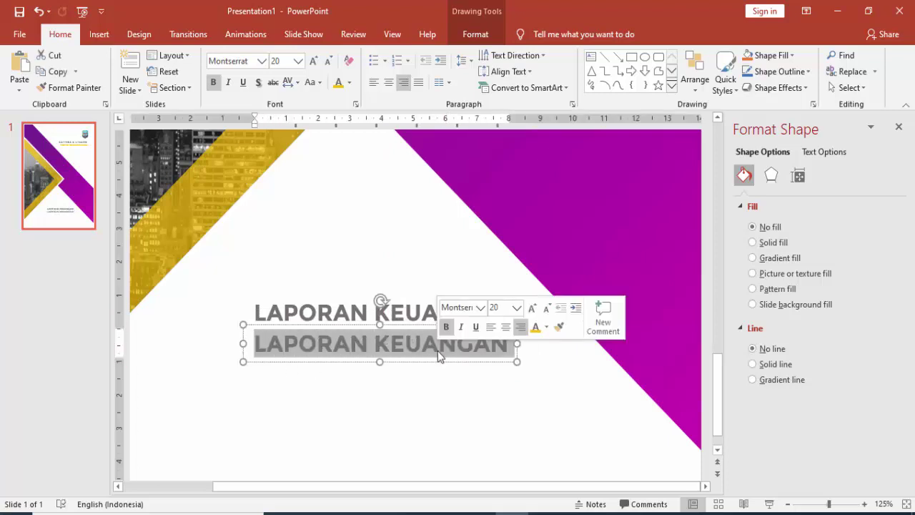
{"action": "type", "text": "TAHUN ANGGA"}
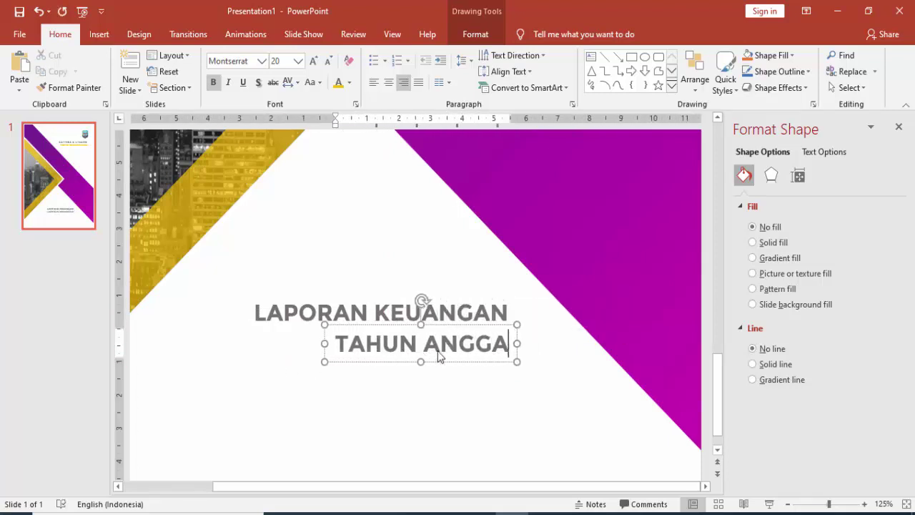
{"action": "type", "text": "RAN 2019"}
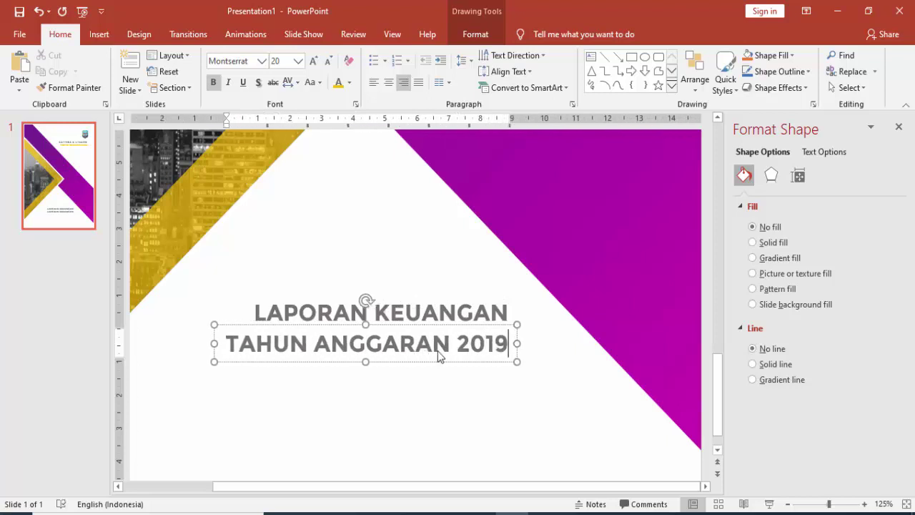
Duplicate TAHUN ANGGARAN 2019 with Ctrl+D below it and retype the copy as 'BIDANG ANGGARAN'
{"action": "left_click", "coordinate": [415, 314]}
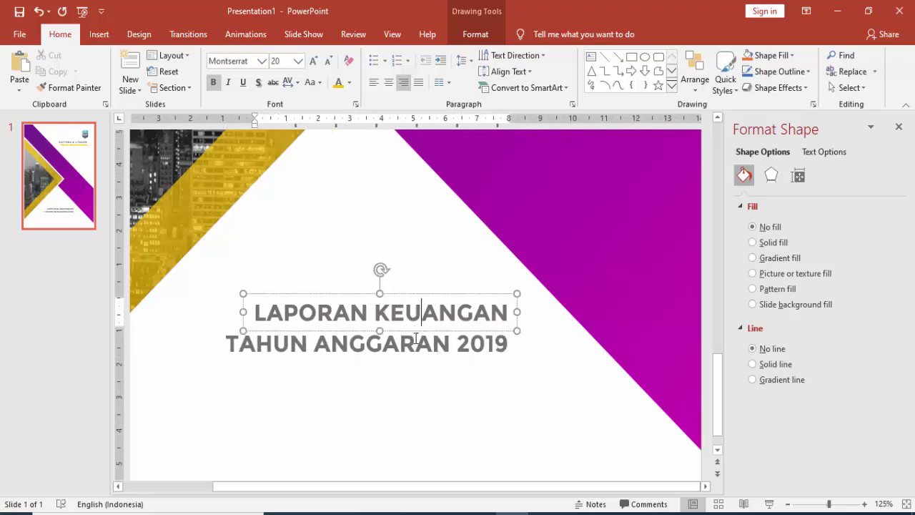
{"action": "left_click", "coordinate": [415, 327]}
{"action": "left_click", "coordinate": [415, 327]}
{"action": "key", "text": "ctrl+d"}
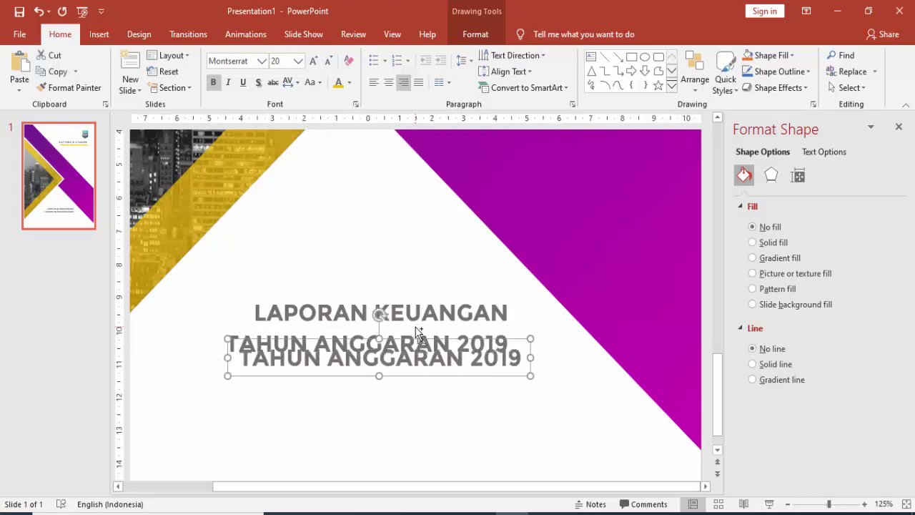
{"action": "left_click_drag", "start_coordinate": [401, 379], "coordinate": [388, 394]}
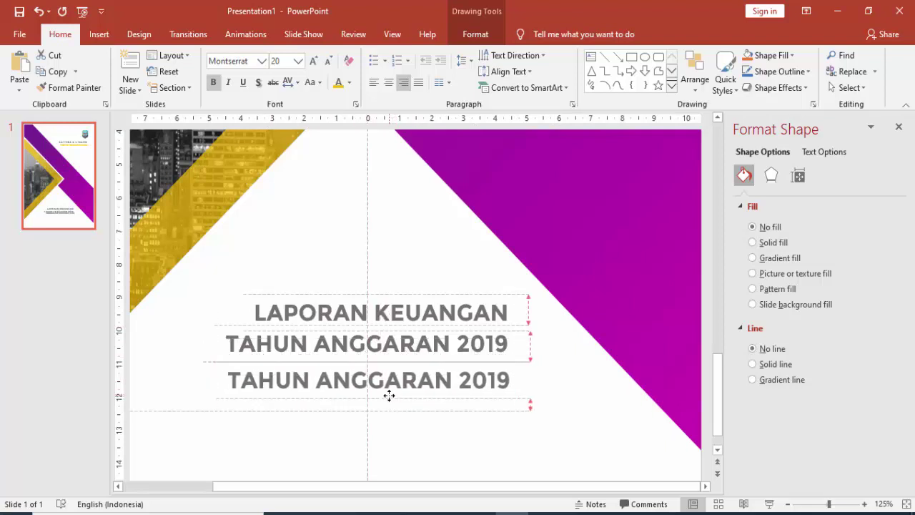
{"action": "left_click_drag", "start_coordinate": [230, 370], "coordinate": [510, 376]}
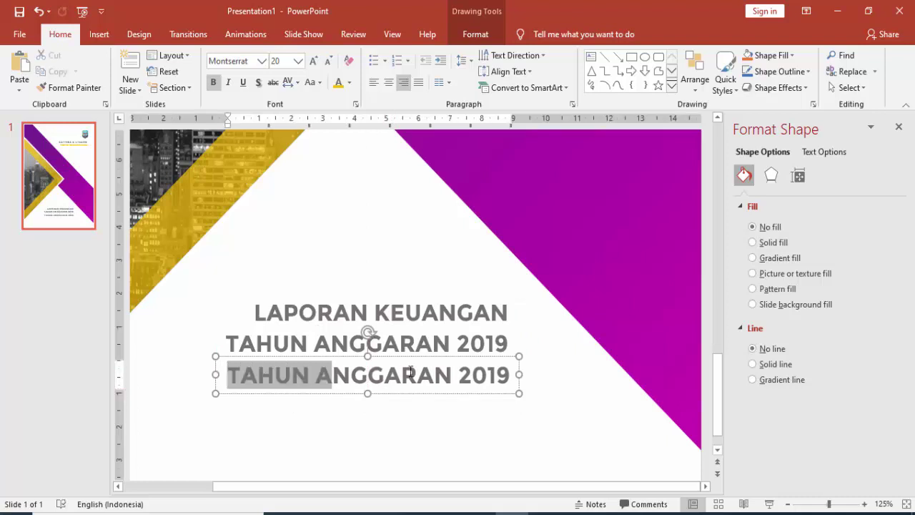
{"action": "type", "text": "BIDAN"}
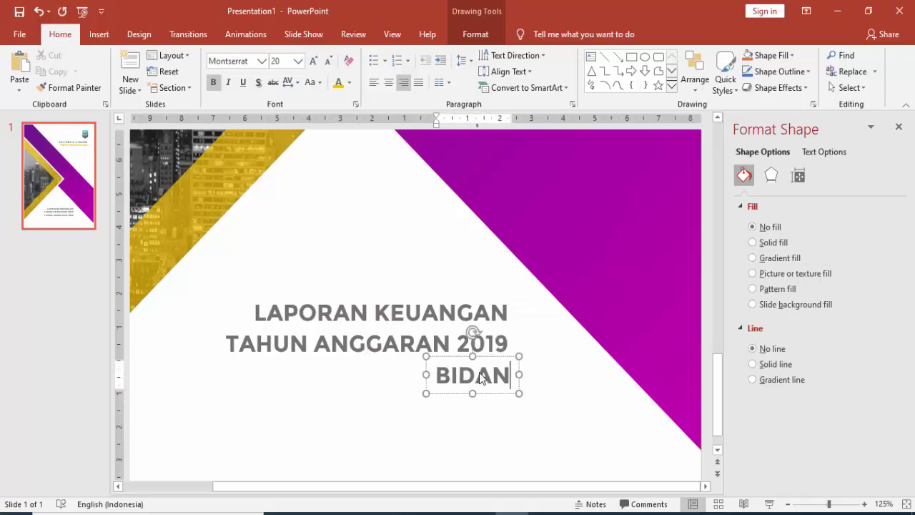
{"action": "type", "text": "GAN"}
{"action": "key", "text": "BackSpace"}
{"action": "key", "text": "BackSpace"}
{"action": "type", "text": "AN"}
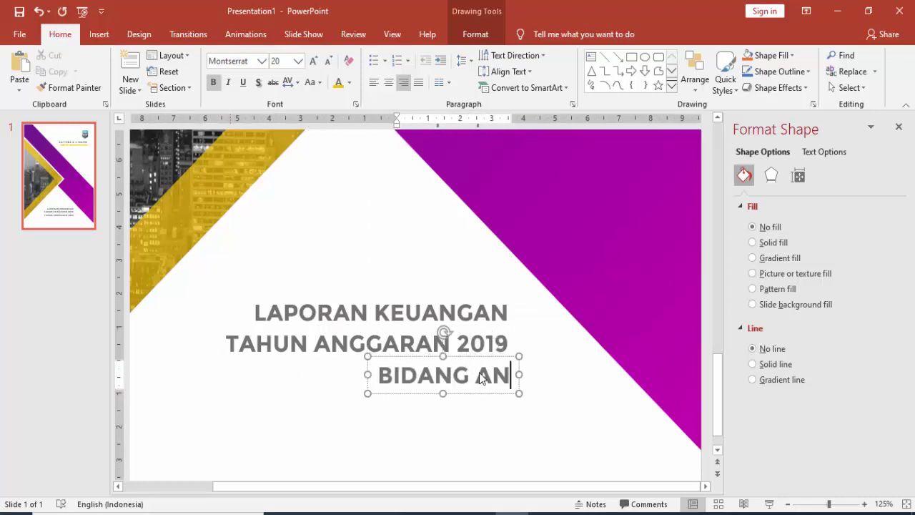
{"action": "type", "text": "GGARAN"}
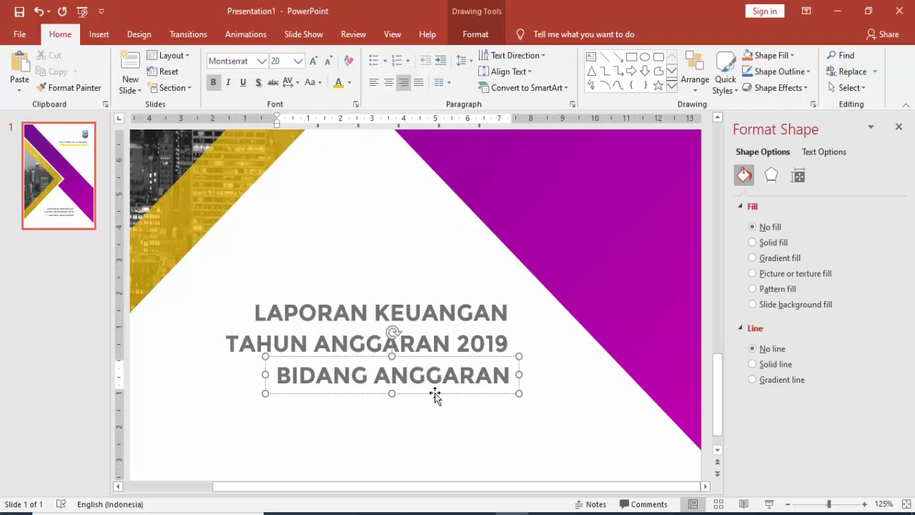
{"action": "left_click", "coordinate": [435, 394]}
Right-align the LAPORAN KEUANGAN, TAHUN ANGGARAN 2019 and BIDANG ANGGARAN lines
{"action": "left_click", "coordinate": [455, 346], "text": "shift"}
{"action": "left_click", "coordinate": [464, 310], "text": "shift"}
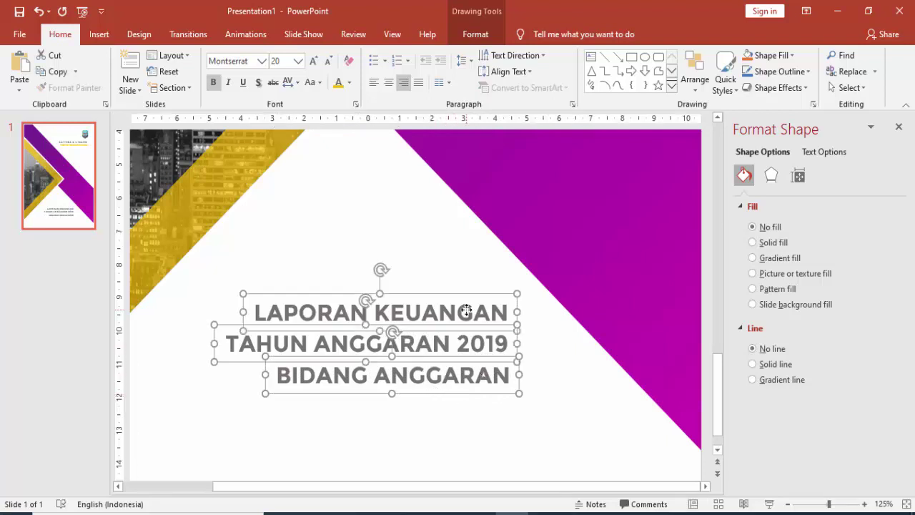
{"action": "left_click", "coordinate": [475, 35]}
{"action": "left_click", "coordinate": [709, 55]}
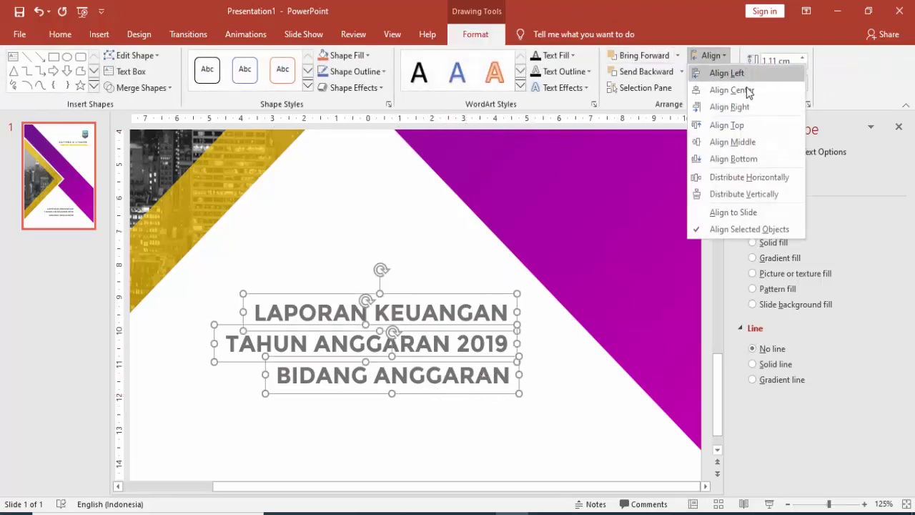
{"action": "left_click", "coordinate": [748, 107]}
{"action": "left_click", "coordinate": [554, 380]}
{"action": "left_click", "coordinate": [483, 345]}
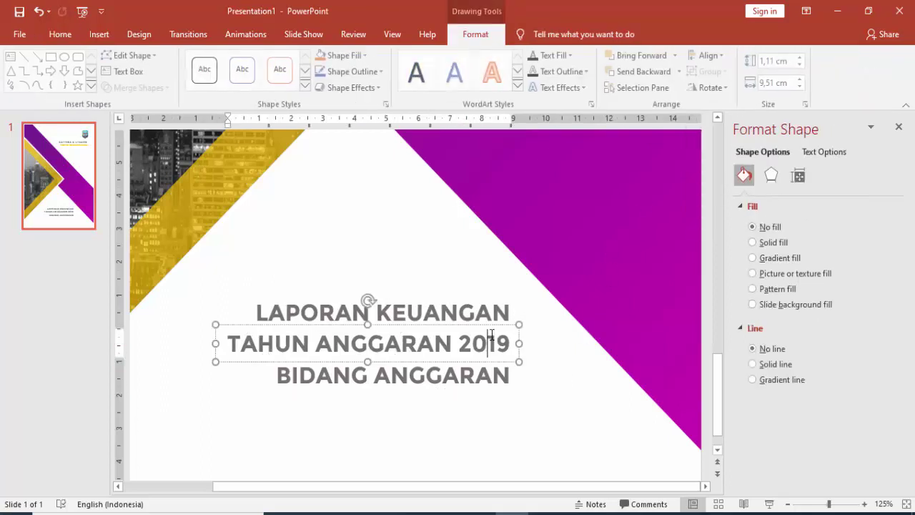
Give TAHUN ANGGARAN 2019 a gradient text fill running linear left to right
{"action": "left_click", "coordinate": [822, 153]}
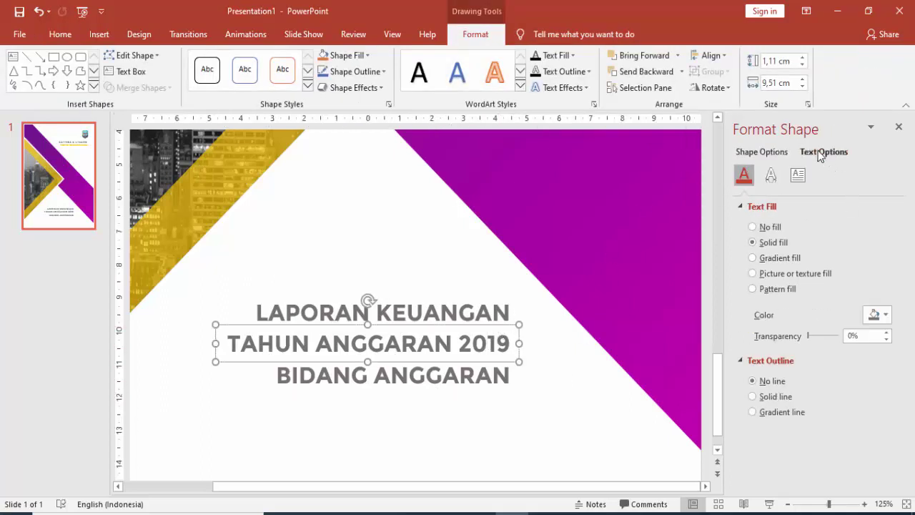
{"action": "left_click", "coordinate": [779, 258]}
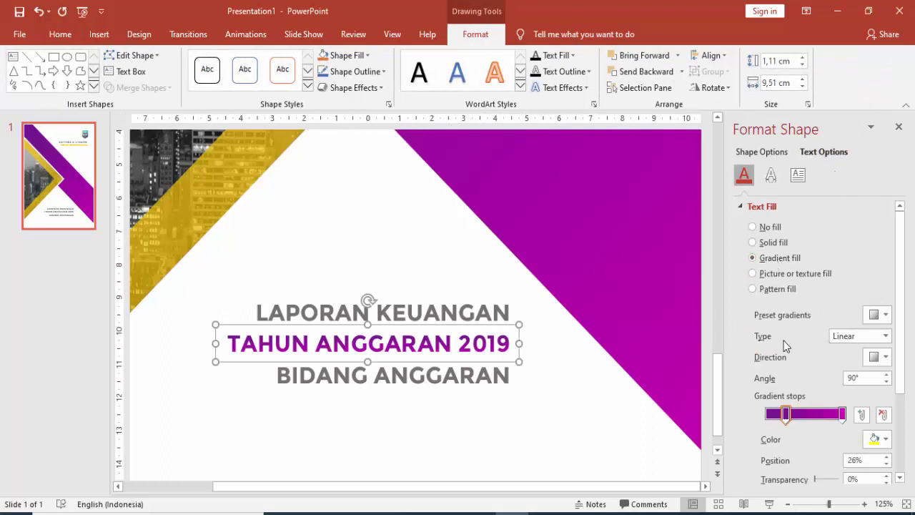
{"action": "scroll", "coordinate": [870, 358], "scroll_direction": "down", "scroll_amount": 1}
{"action": "scroll", "coordinate": [871, 357], "scroll_direction": "down", "scroll_amount": 2}
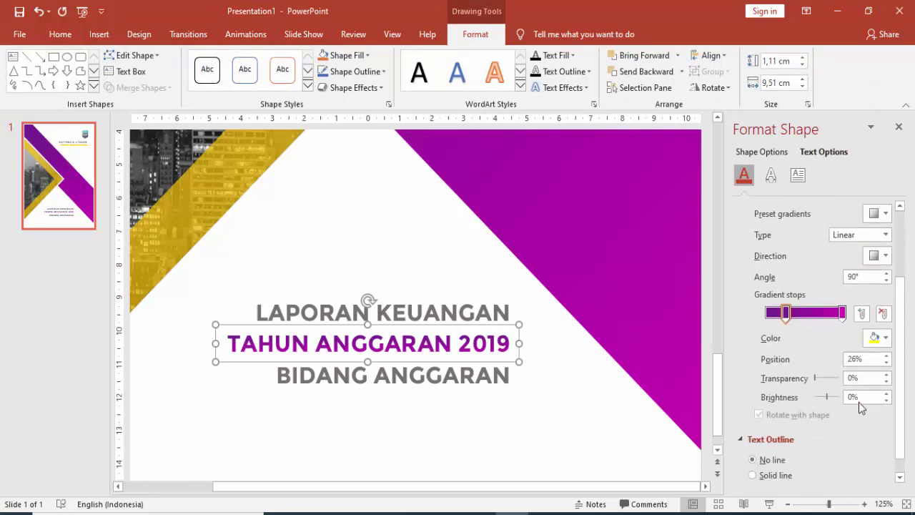
{"action": "scroll", "coordinate": [872, 357], "scroll_direction": "up", "scroll_amount": 1}
{"action": "left_click", "coordinate": [879, 289]}
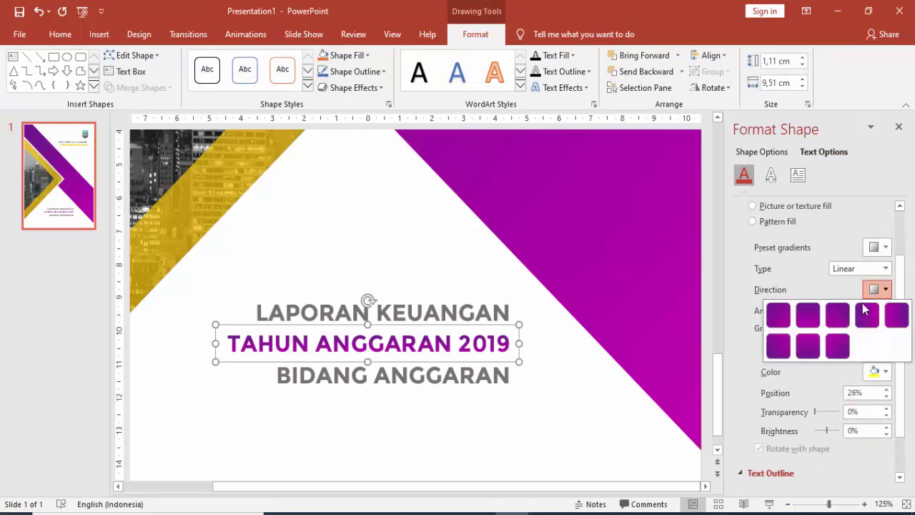
{"action": "left_click", "coordinate": [867, 316]}
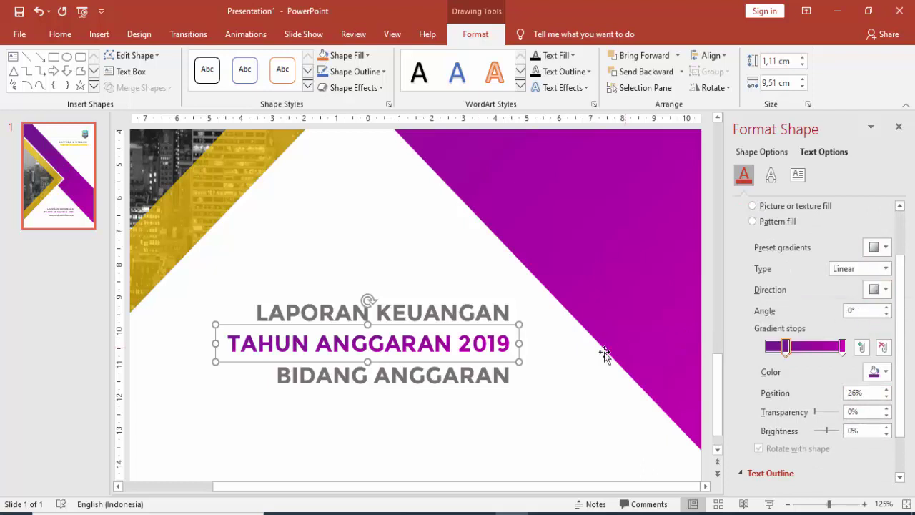
Give BIDANG ANGGARAN a gradient text fill and colour its first stop yellow
{"action": "left_click", "coordinate": [509, 374]}
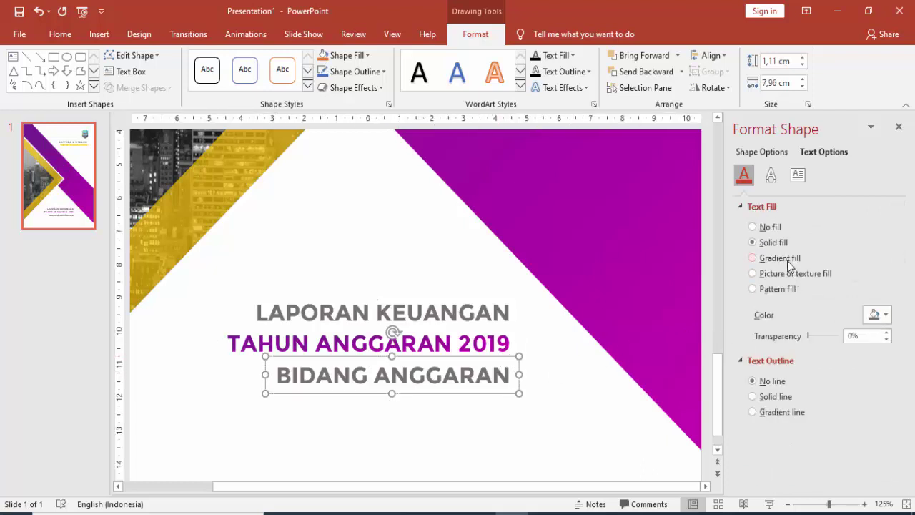
{"action": "left_click", "coordinate": [786, 259]}
{"action": "left_click", "coordinate": [785, 418]}
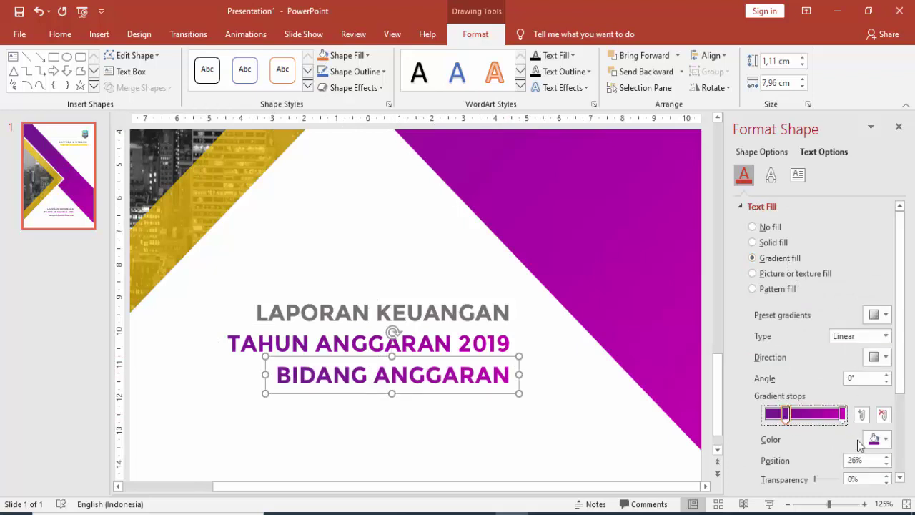
{"action": "left_click", "coordinate": [767, 415]}
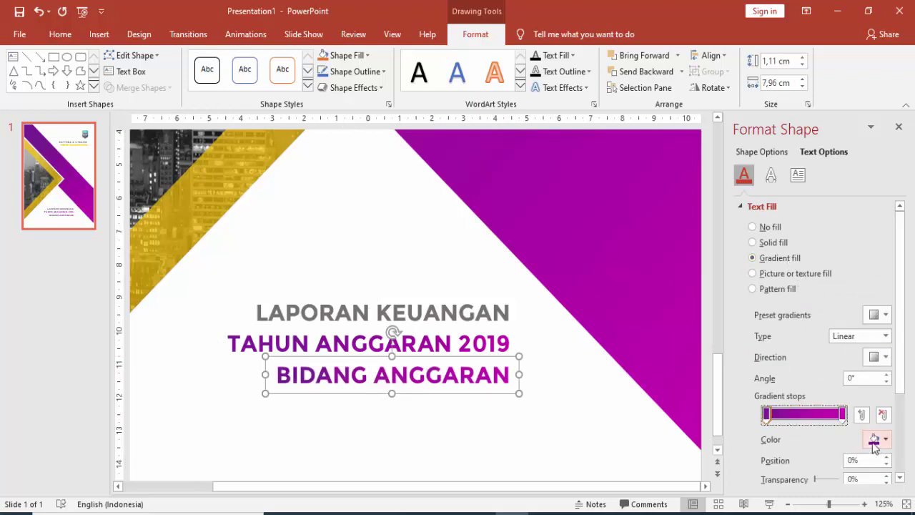
{"action": "left_click", "coordinate": [876, 439]}
{"action": "left_click", "coordinate": [826, 366]}
Colour the middle and last gradient stops of BIDANG ANGGARAN yellow as well
{"action": "left_click", "coordinate": [810, 415]}
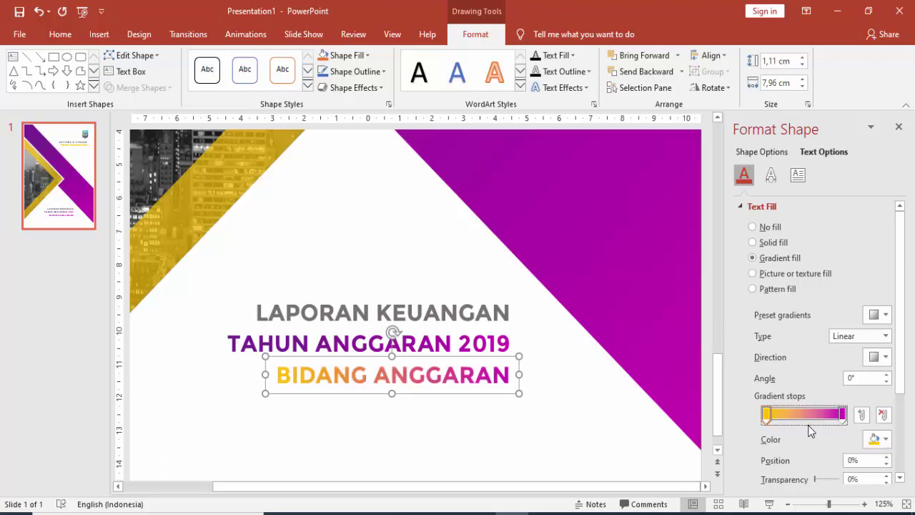
{"action": "left_click", "coordinate": [874, 439]}
{"action": "left_click", "coordinate": [837, 369]}
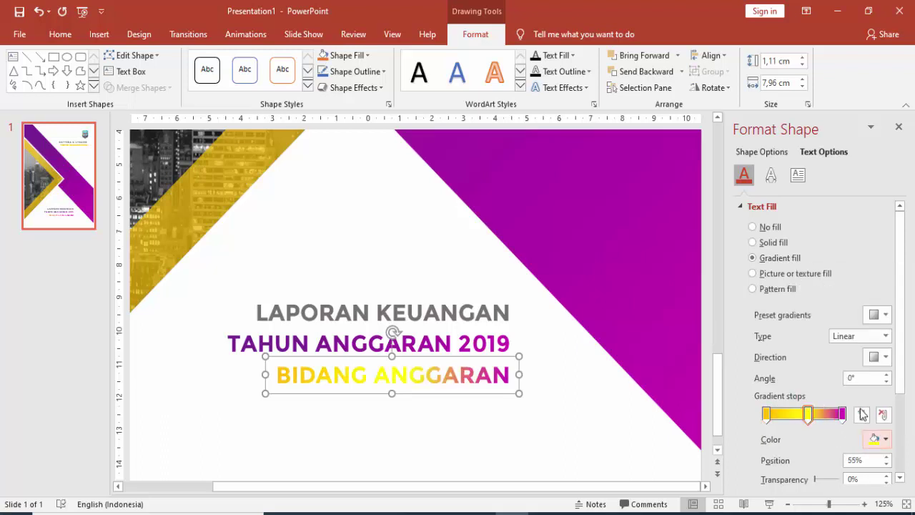
{"action": "left_click", "coordinate": [842, 415]}
{"action": "left_click", "coordinate": [877, 439]}
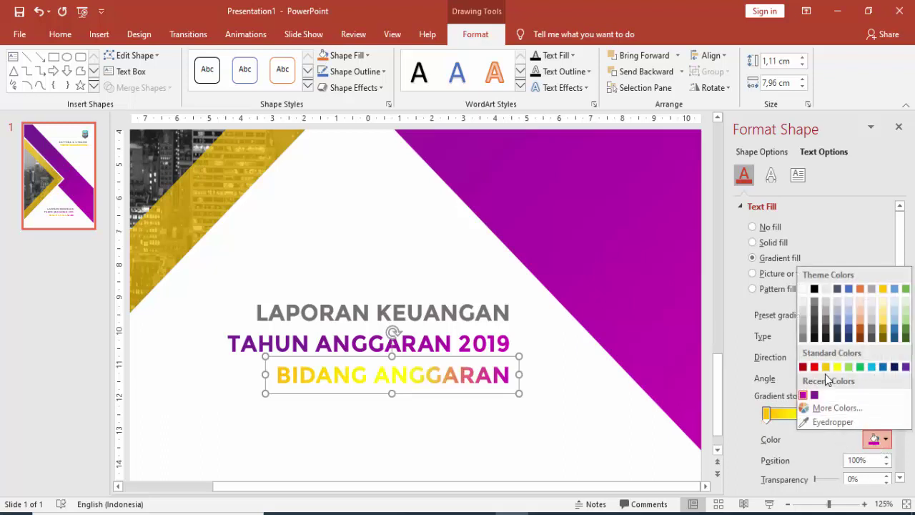
{"action": "left_click", "coordinate": [832, 369]}
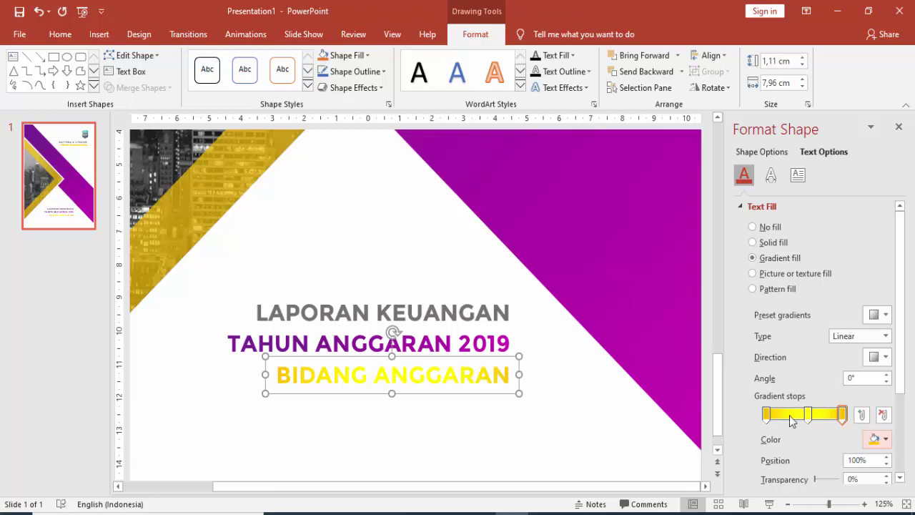
{"action": "left_click", "coordinate": [501, 339]}
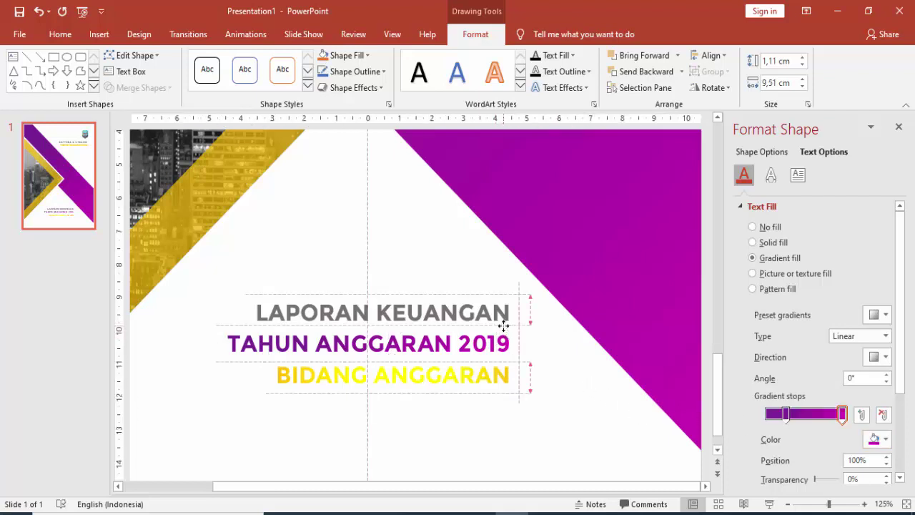
{"action": "left_click", "coordinate": [504, 311]}
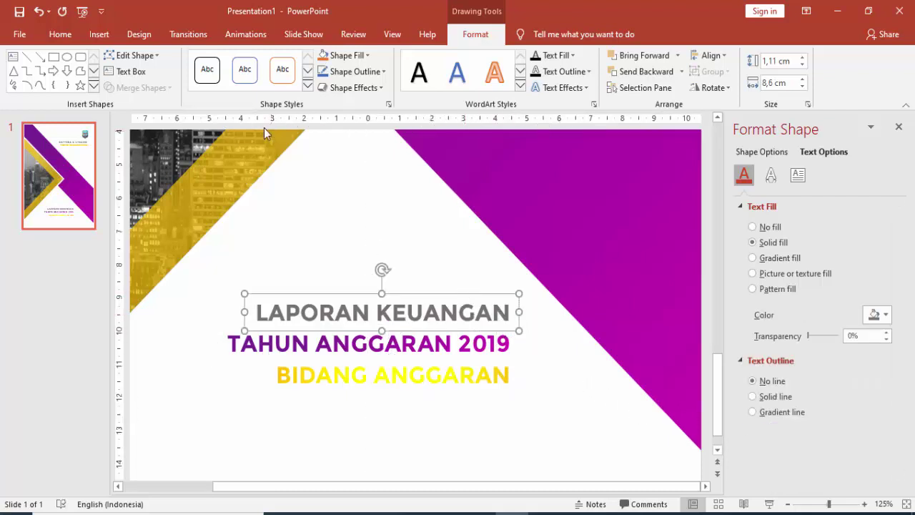
Reduce LAPORAN KEUANGAN to 16 pt and nudge it slightly down toward TAHUN ANGGARAN 2019
{"action": "left_click", "coordinate": [61, 34]}
{"action": "left_click", "coordinate": [297, 61]}
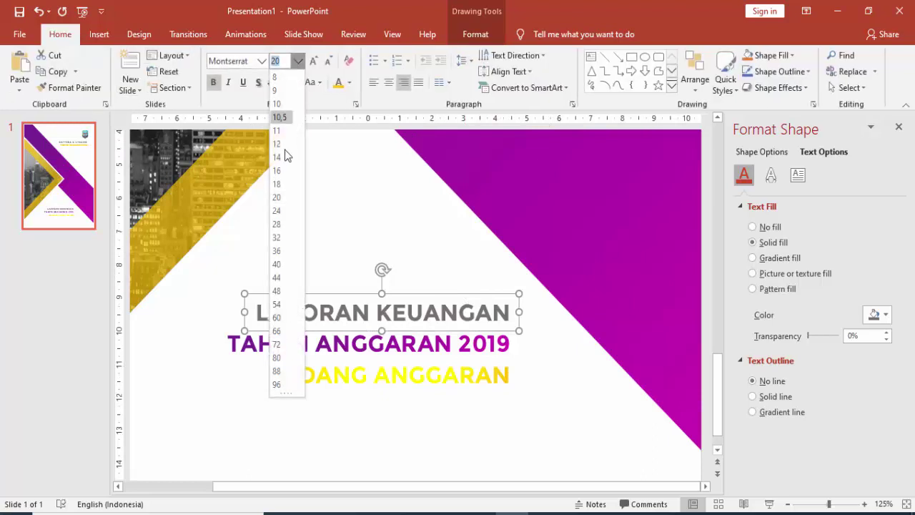
{"action": "left_click", "coordinate": [278, 171]}
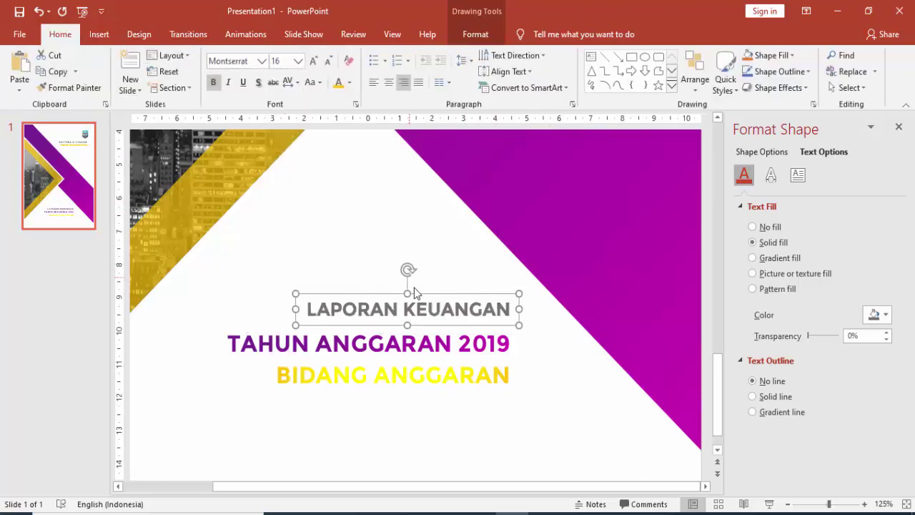
{"action": "left_click_drag", "start_coordinate": [416, 292], "coordinate": [415, 301]}
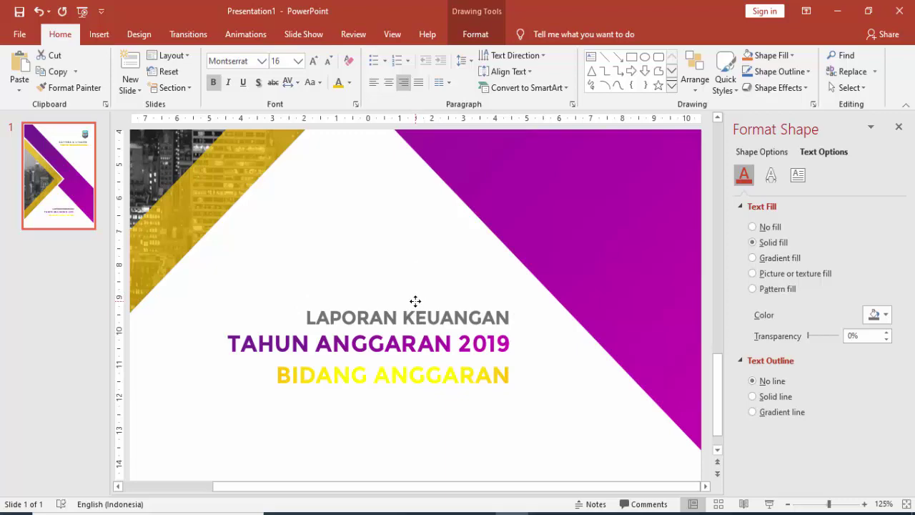
{"action": "left_click", "coordinate": [410, 266]}
{"action": "scroll", "coordinate": [433, 268], "scroll_direction": "down", "scroll_amount": 5, "text": "ctrl"}
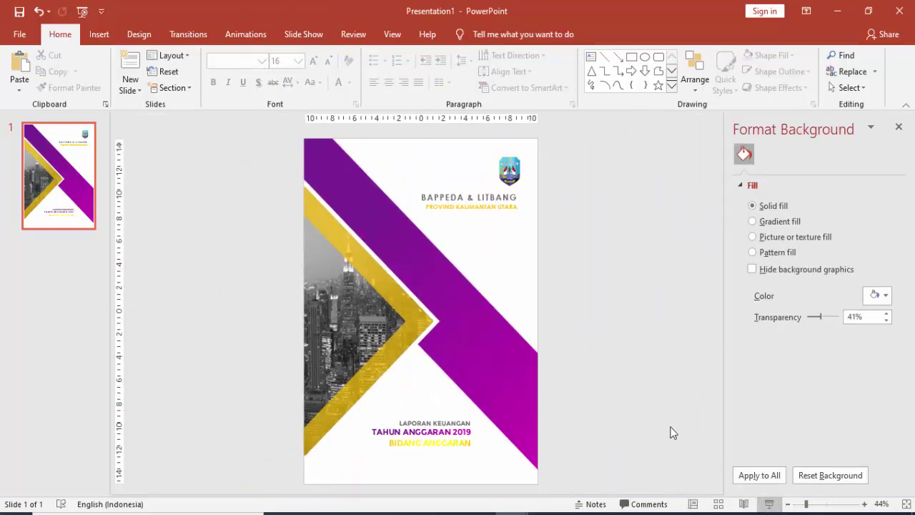
{"action": "key", "text": "F5"}
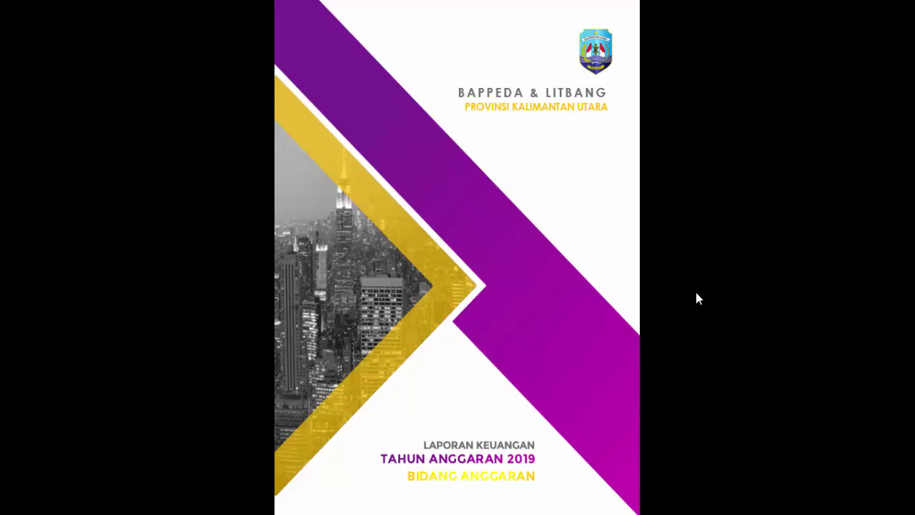
{"action": "key", "text": "Escape"}
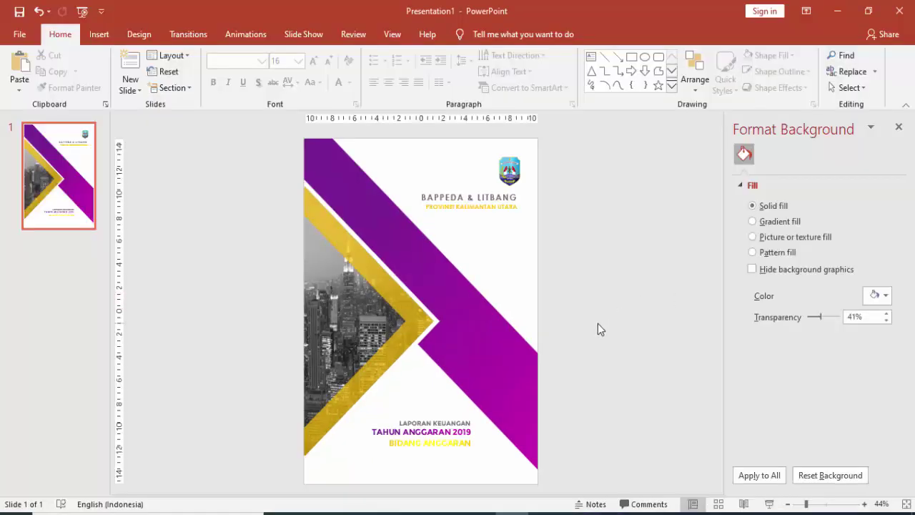